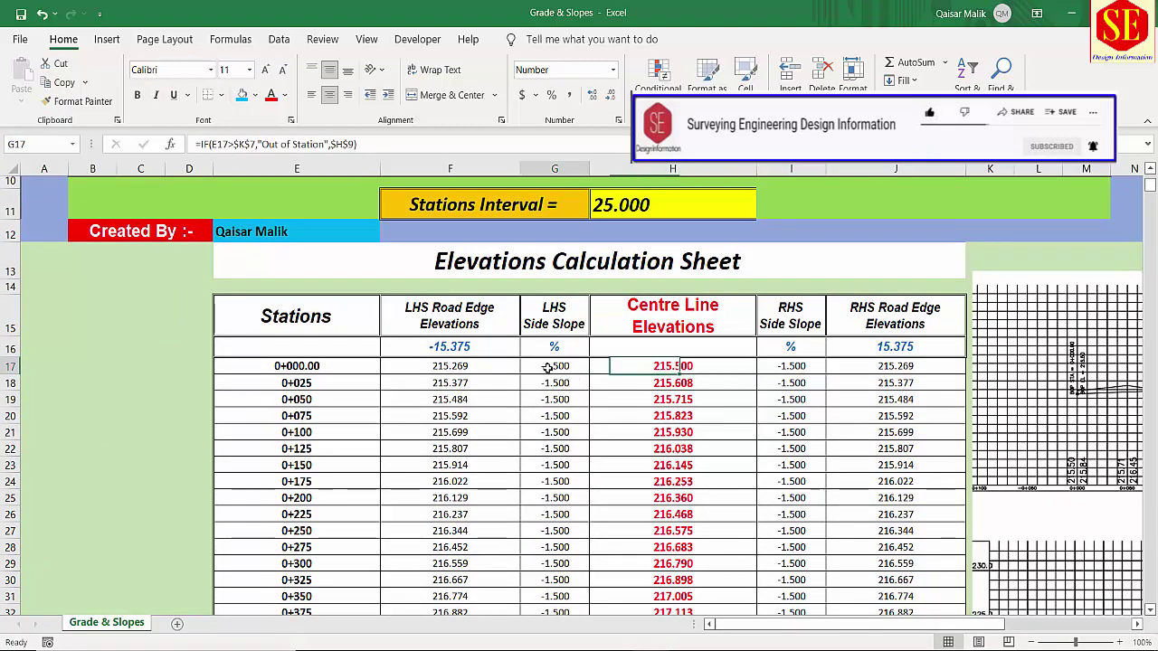
- Examine the elevation formulas for station 0+000, the calculated rows down to the last station, and the end station input
click(454, 368)
click(882, 365)
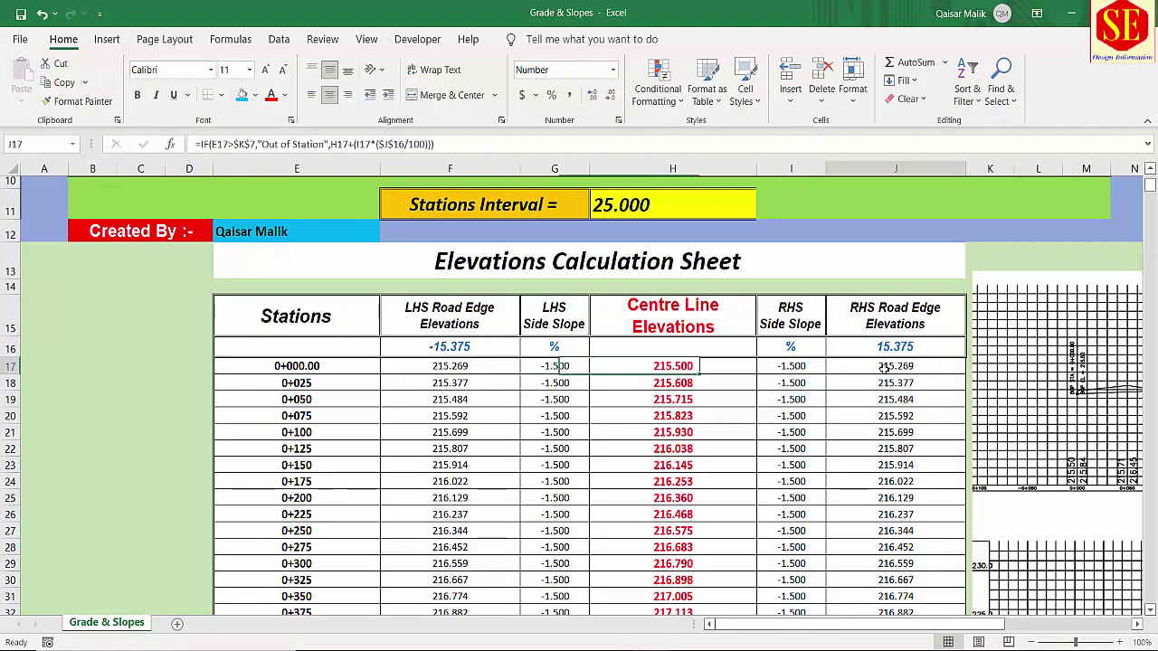
click(436, 371)
scroll(649, 372, down, 2)
scroll(649, 372, down, 1)
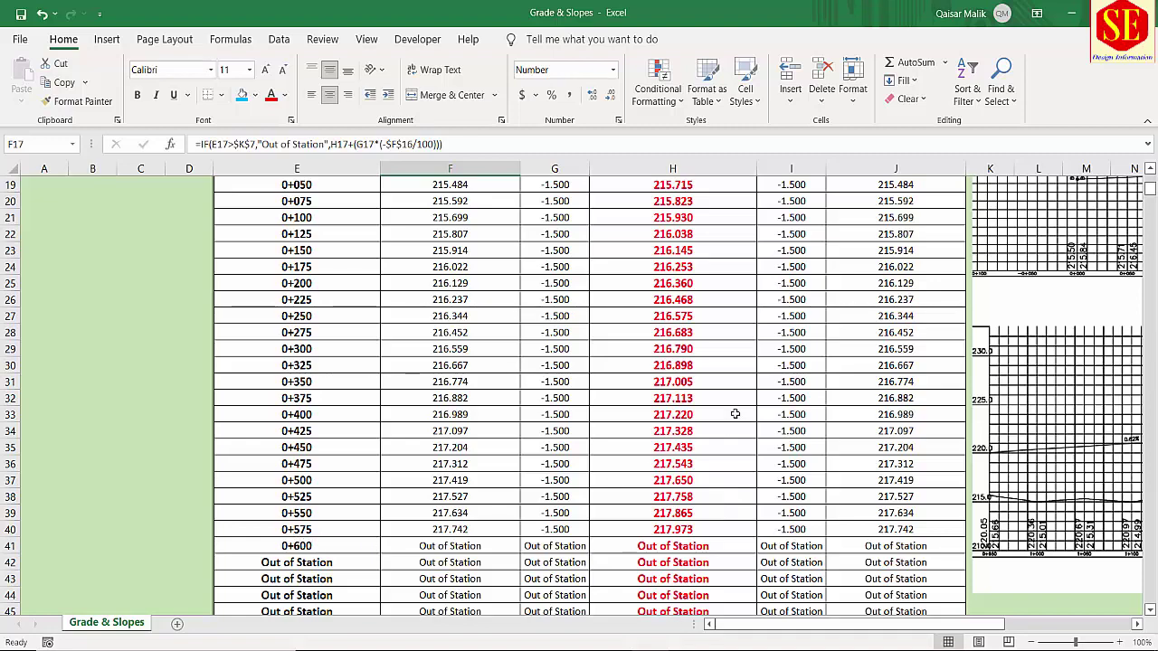
scroll(688, 432, up, 6)
click(1030, 271)
scroll(594, 474, down, 5)
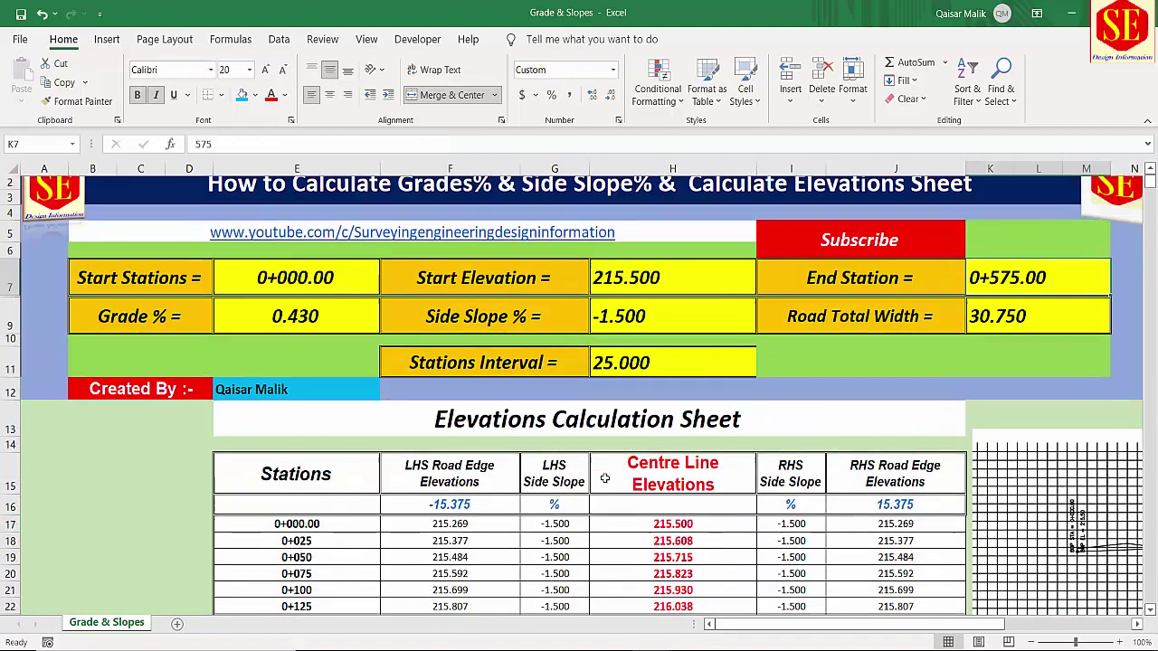
scroll(385, 535, up, 4)
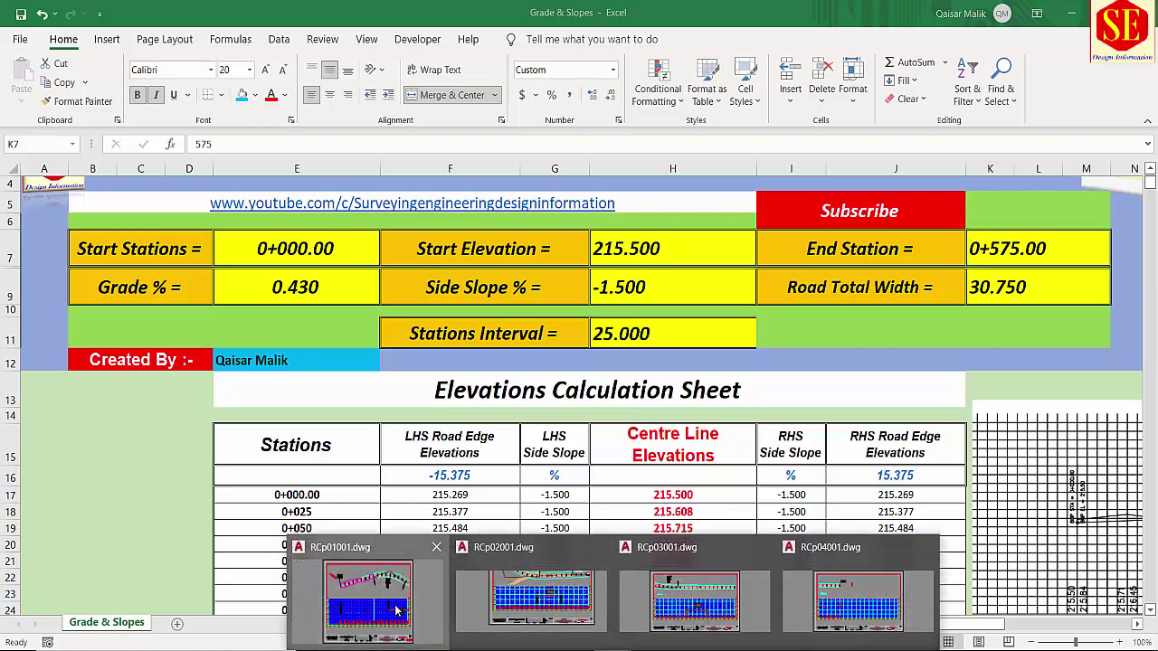
- Switch to the RCp01001 drawing in AutoCAD and examine the profile's beginning station, design elevations and first grade label
click(366, 588)
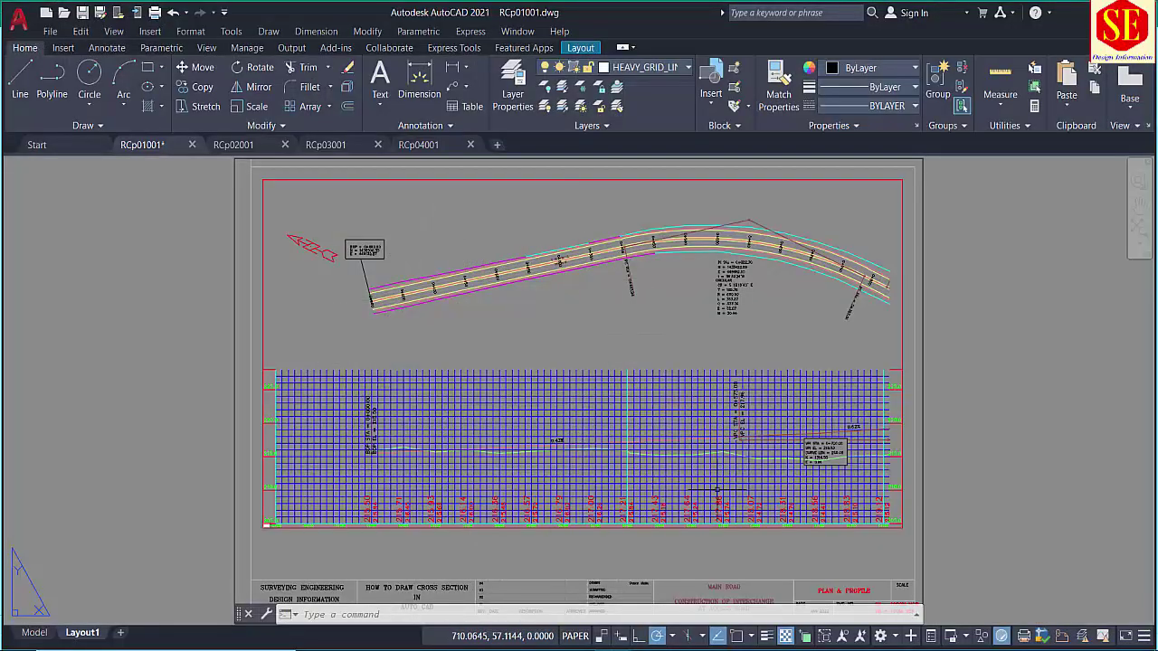
scroll(675, 351, up, 1)
scroll(374, 349, up, 3)
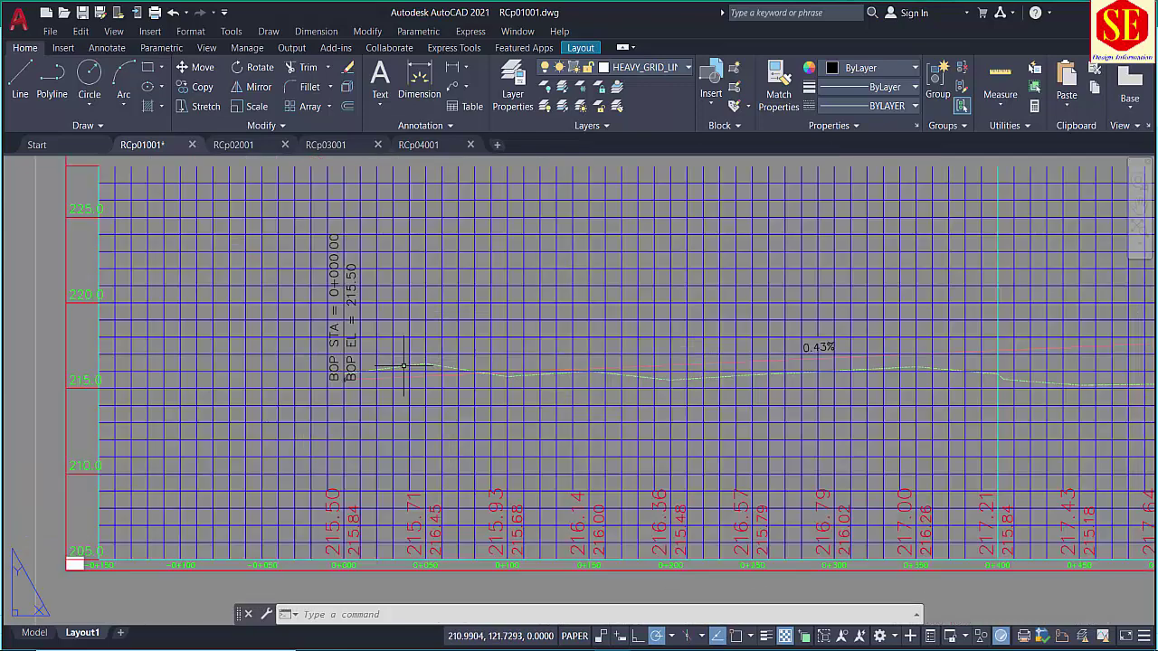
scroll(348, 538, up, 2)
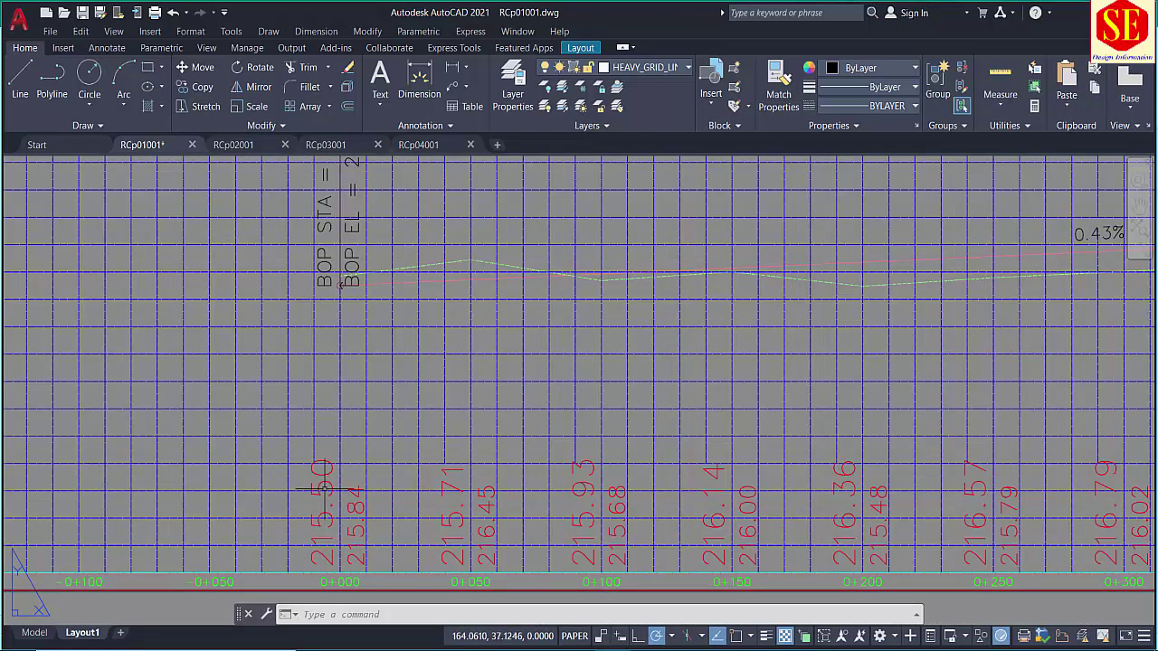
scroll(436, 477, down, 2)
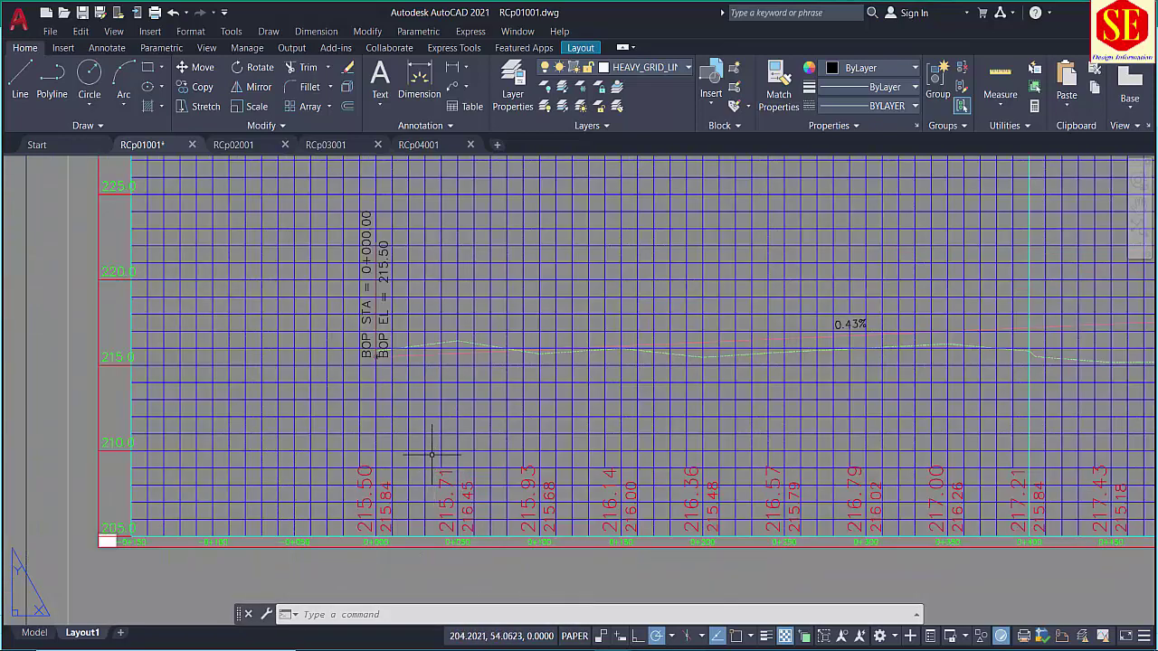
drag(631, 474, 323, 485)
scroll(543, 334, up, 3)
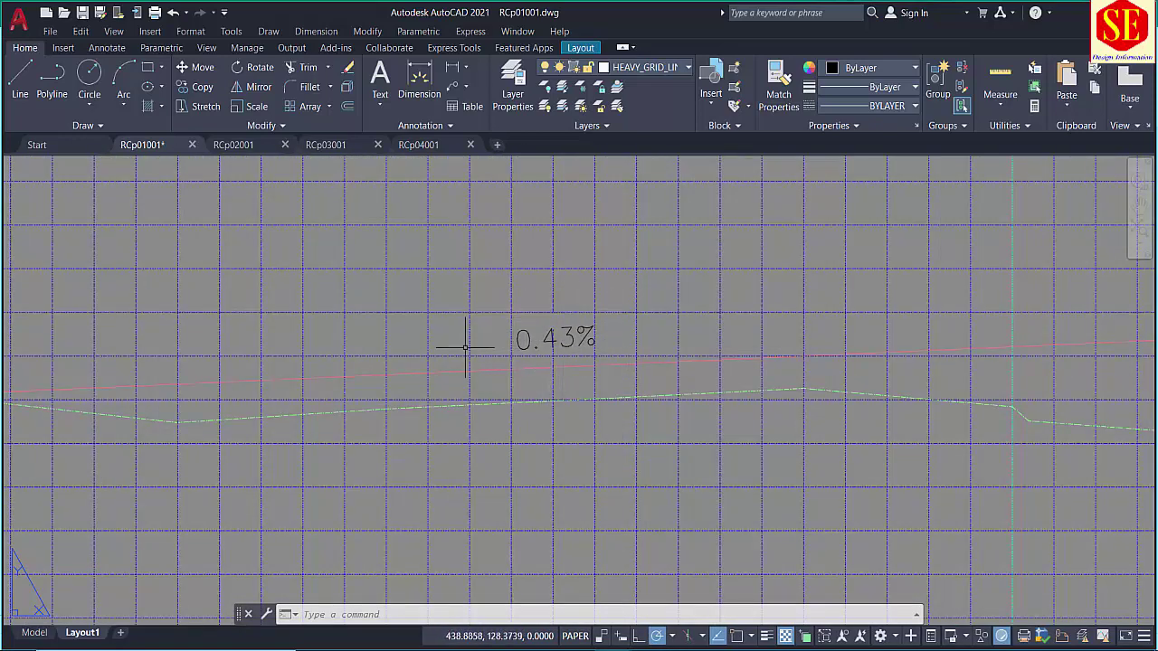
scroll(465, 345, down, 2)
scroll(468, 336, down, 6)
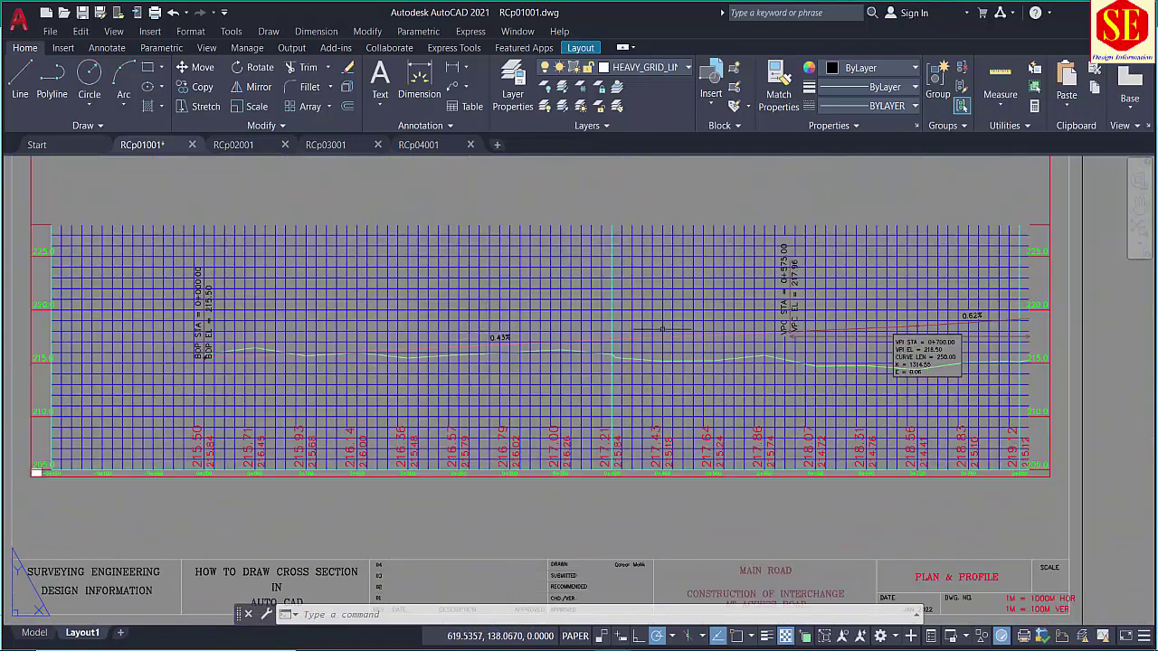
- Read the VPC station and elevation labels at the end of the profile's first grade
scroll(792, 323, up, 4)
scroll(793, 321, up, 3)
drag(793, 259, 498, 307)
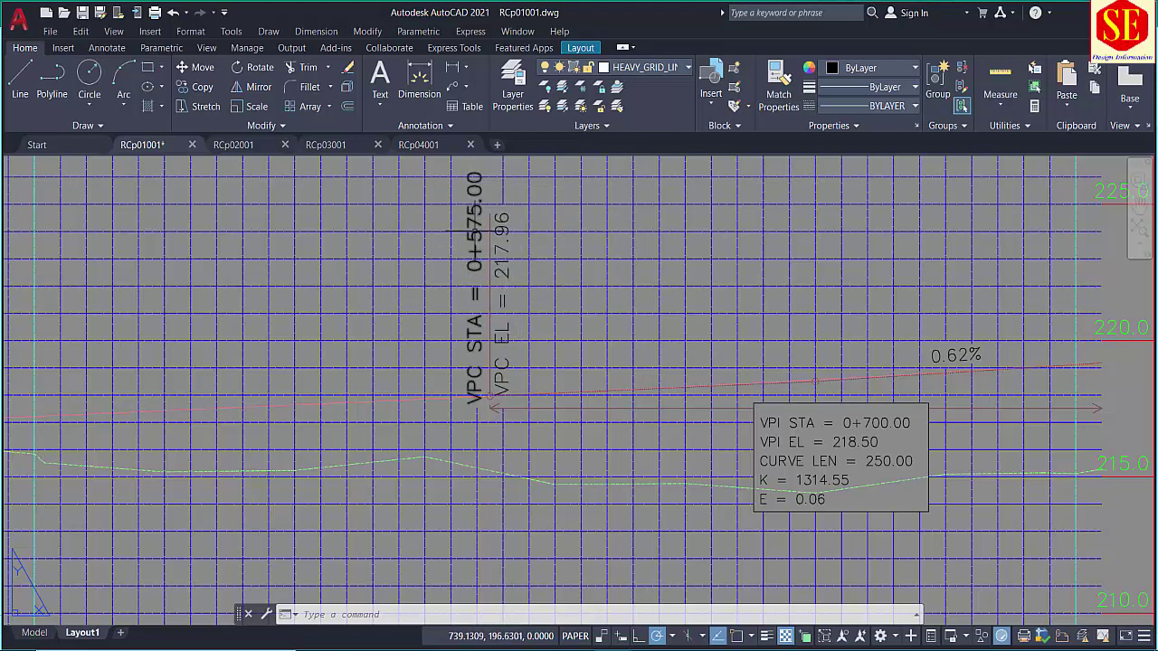
scroll(474, 259, down, 5)
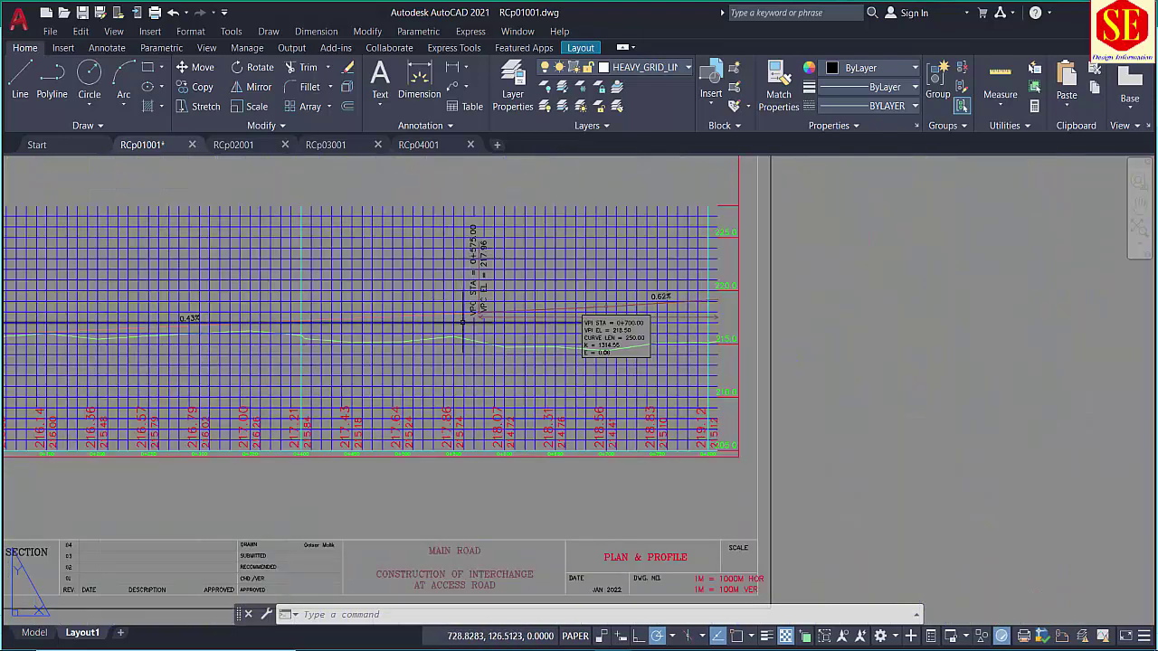
scroll(654, 321, up, 1)
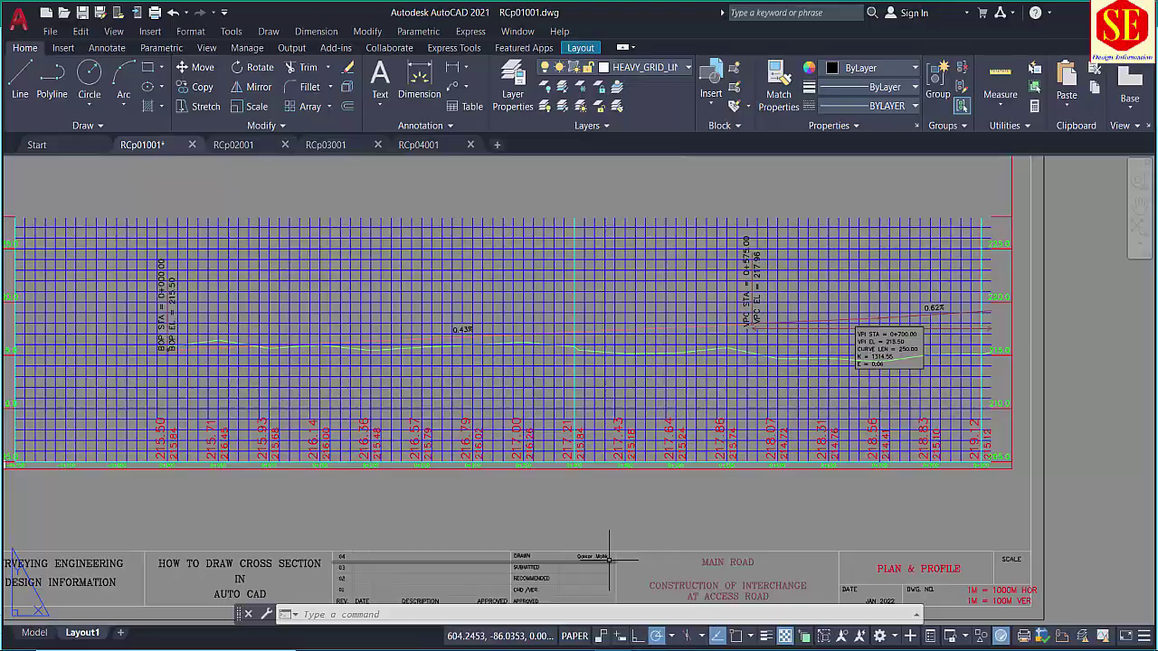
- Return to the Grade & Slopes workbook in Excel and check the start station and start elevation inputs
key(alt+Tab)
click(654, 249)
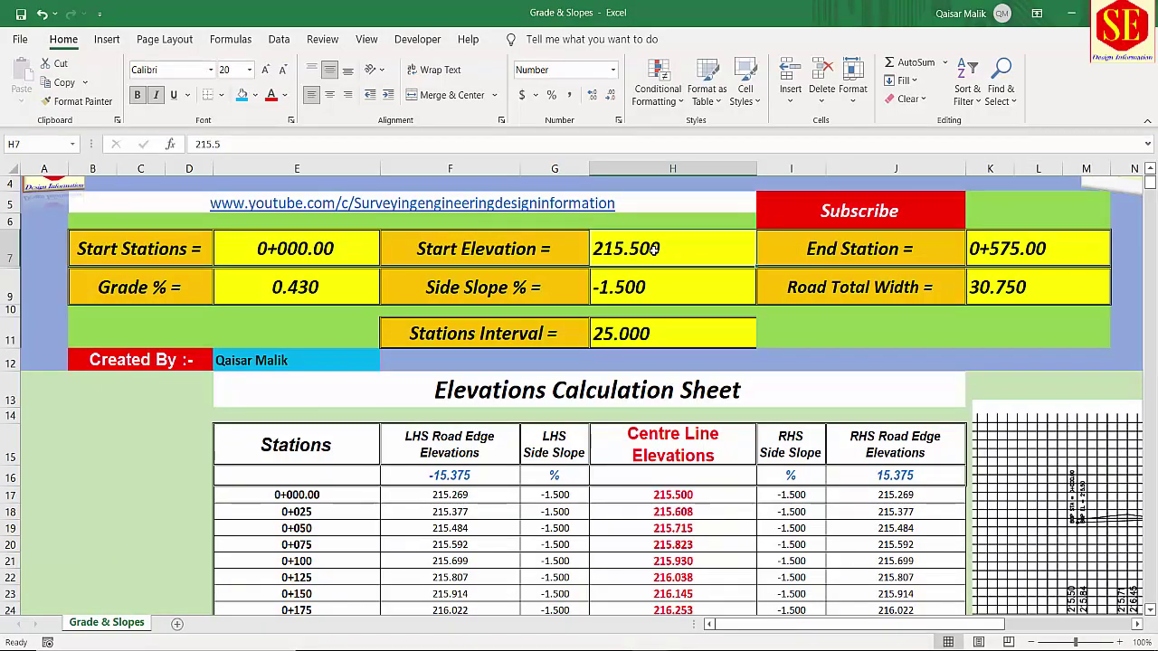
click(293, 248)
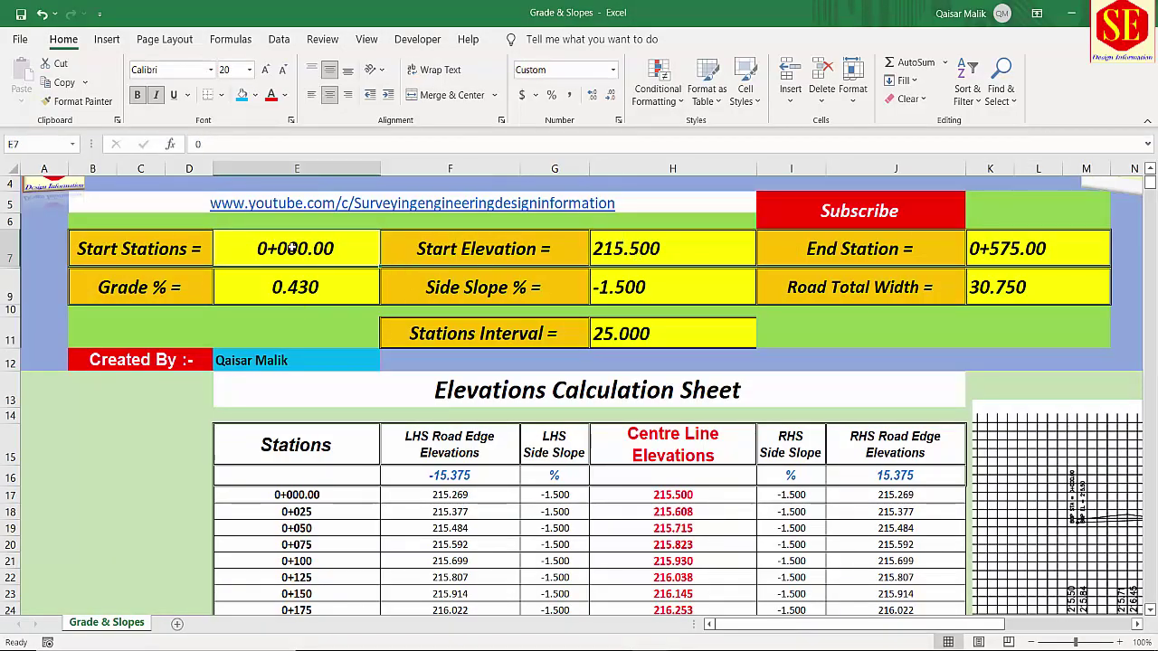
click(654, 249)
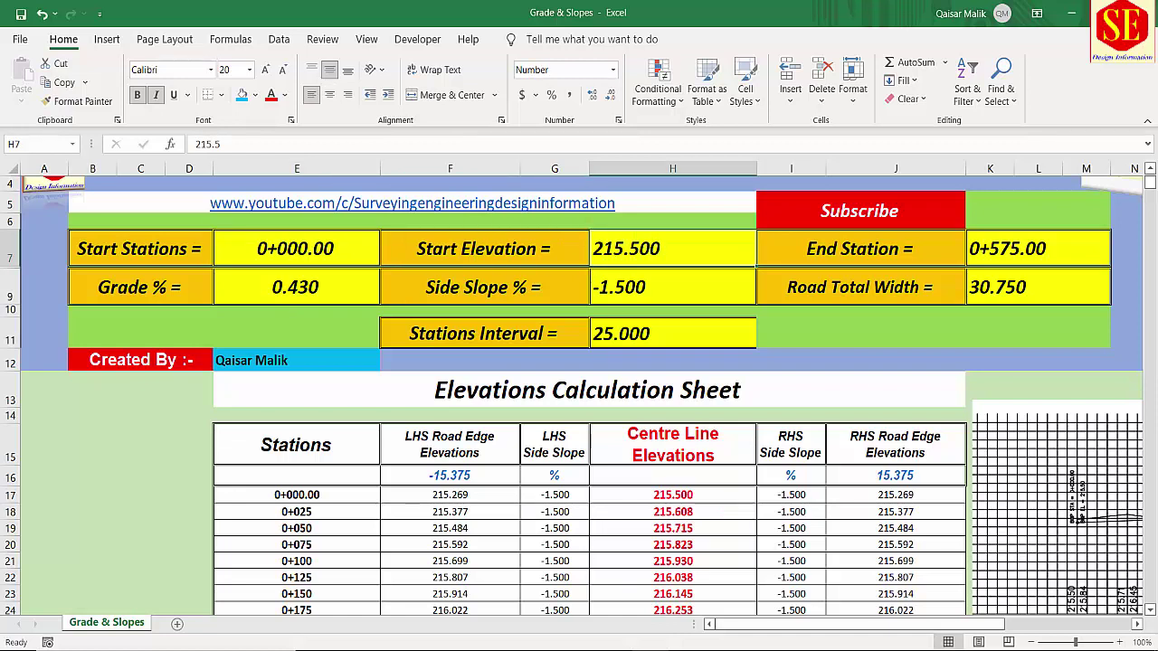
- Switch to the RCp01001 drawing and inspect the beginning-of-project elevation and first grade labels on the profile
click(377, 588)
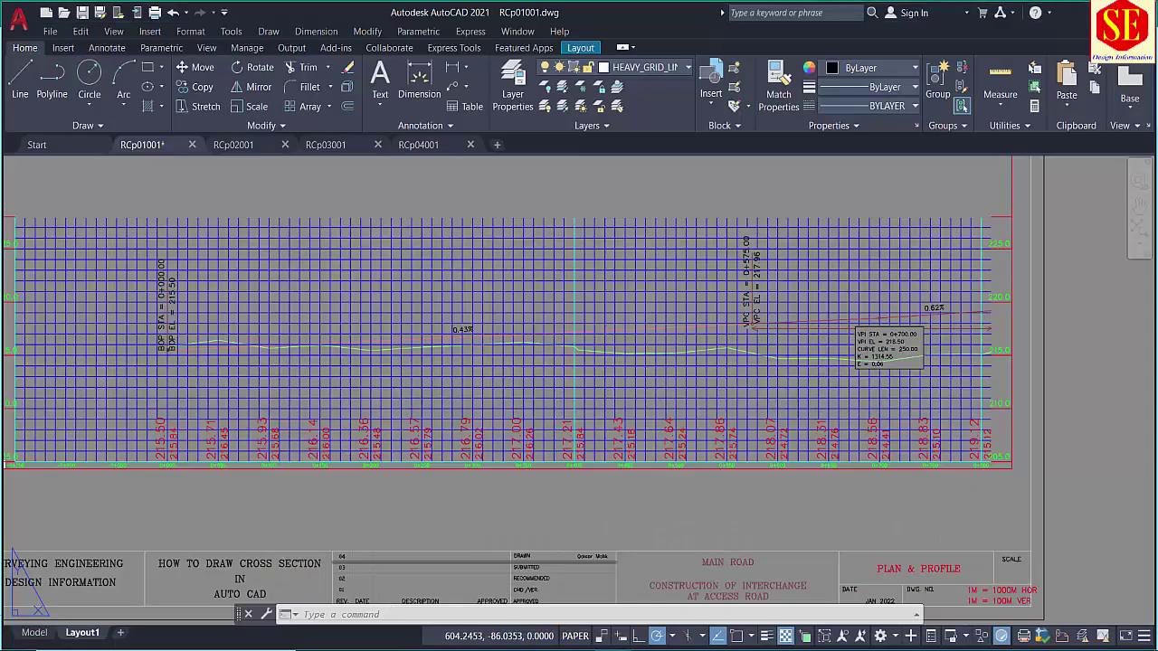
scroll(153, 294, up, 3)
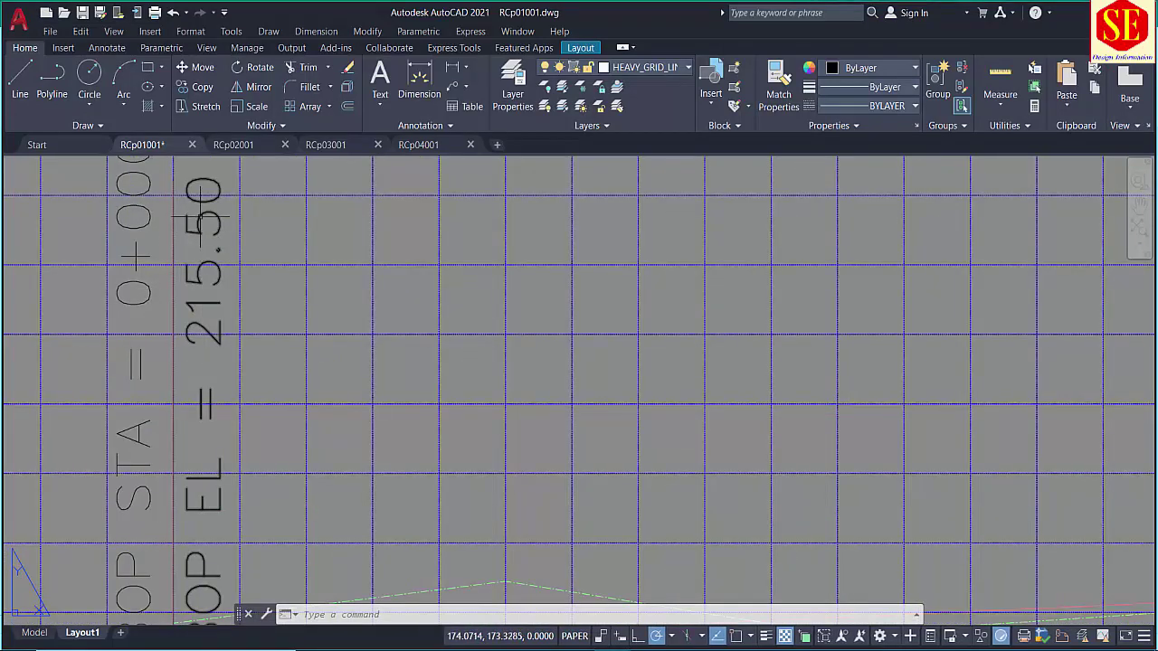
scroll(201, 242, up, 2)
scroll(200, 243, down, 3)
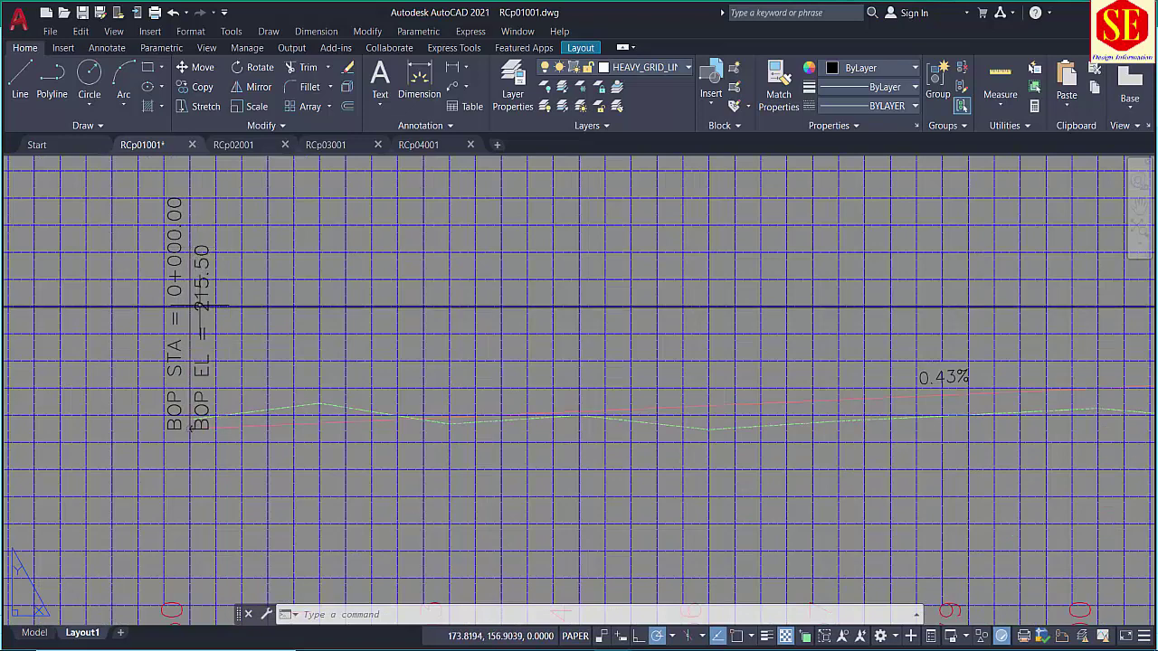
scroll(594, 341, up, 2)
scroll(589, 331, up, 2)
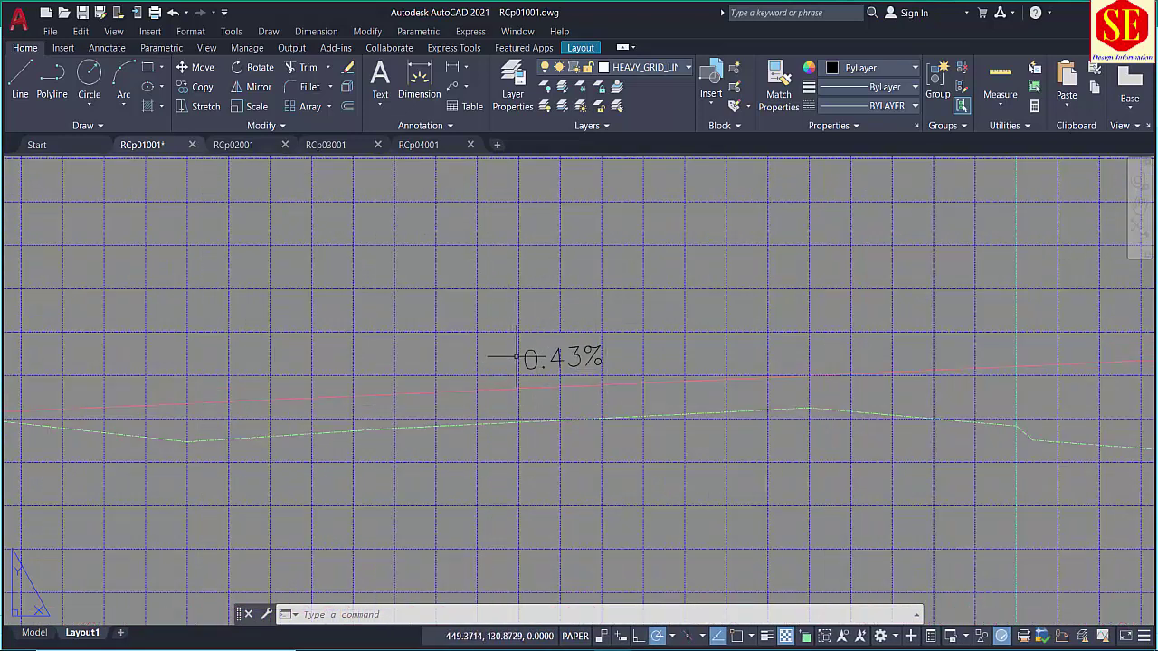
- Return to the Excel workbook and check the grade and side slope percentage inputs
key(alt+Tab)
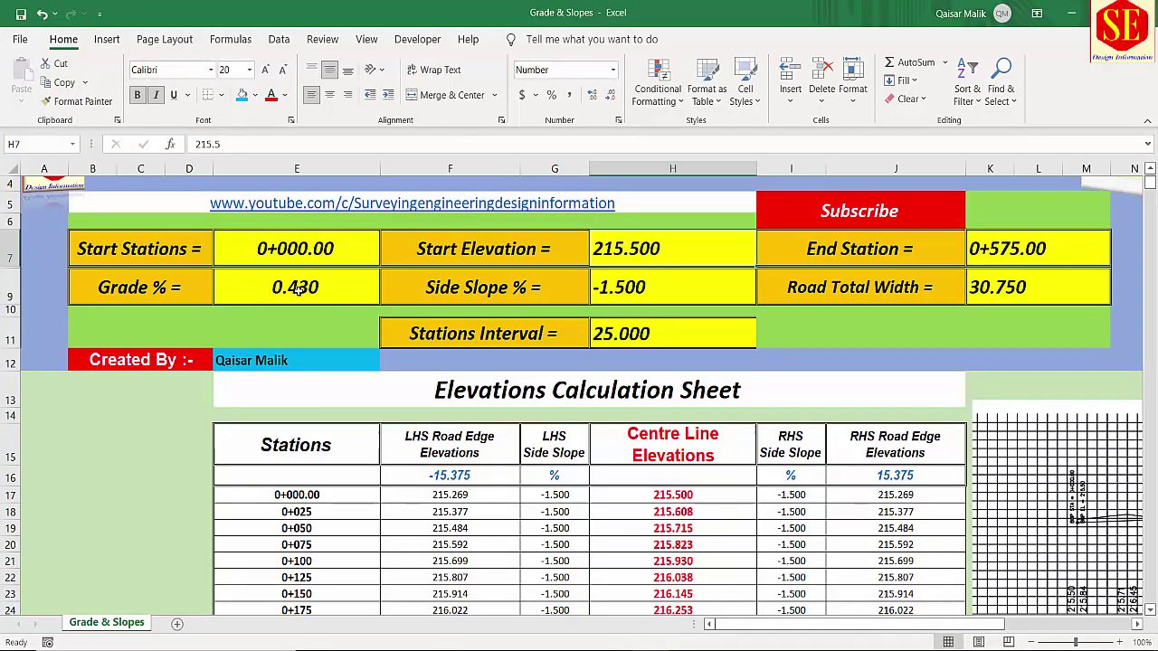
click(251, 296)
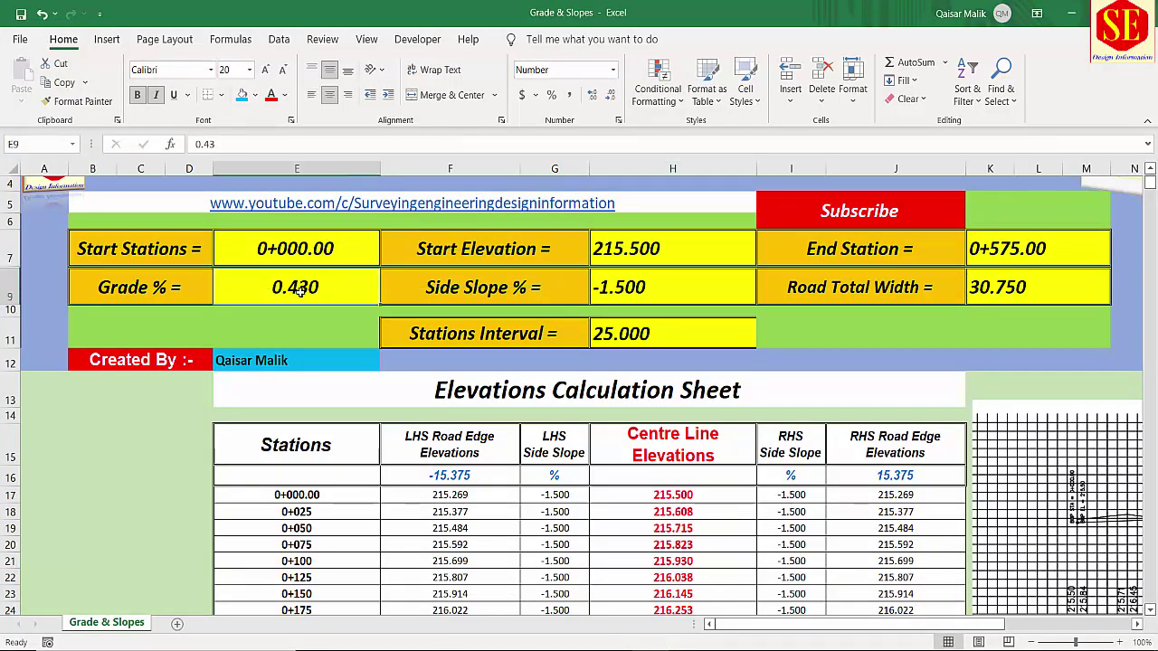
click(519, 286)
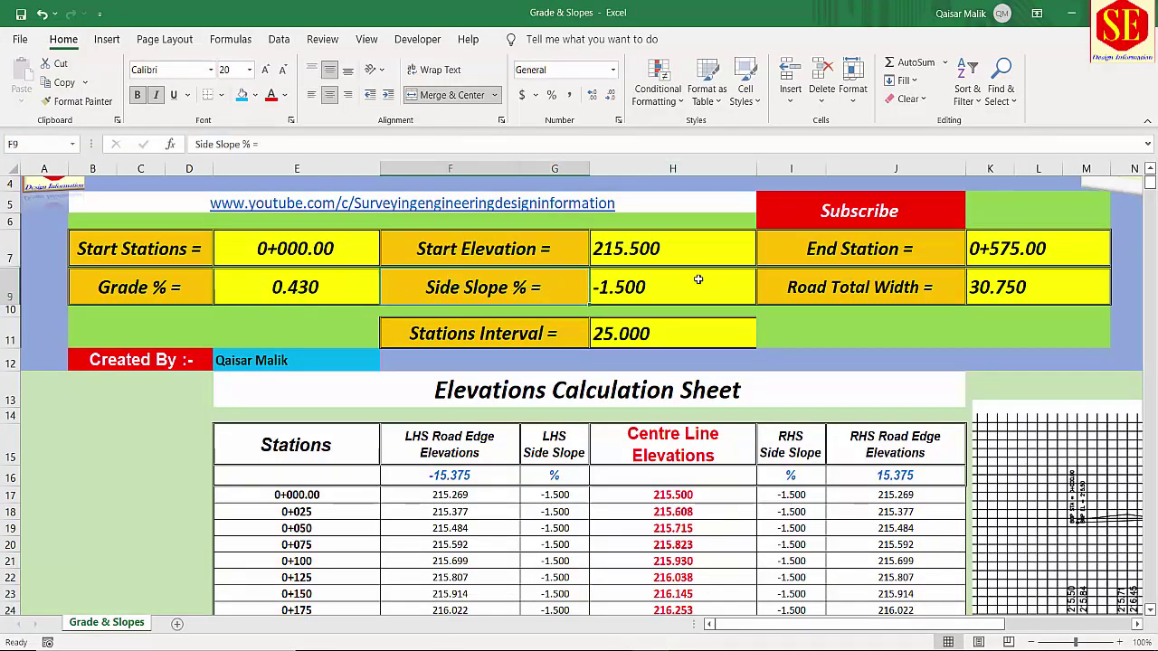
click(598, 287)
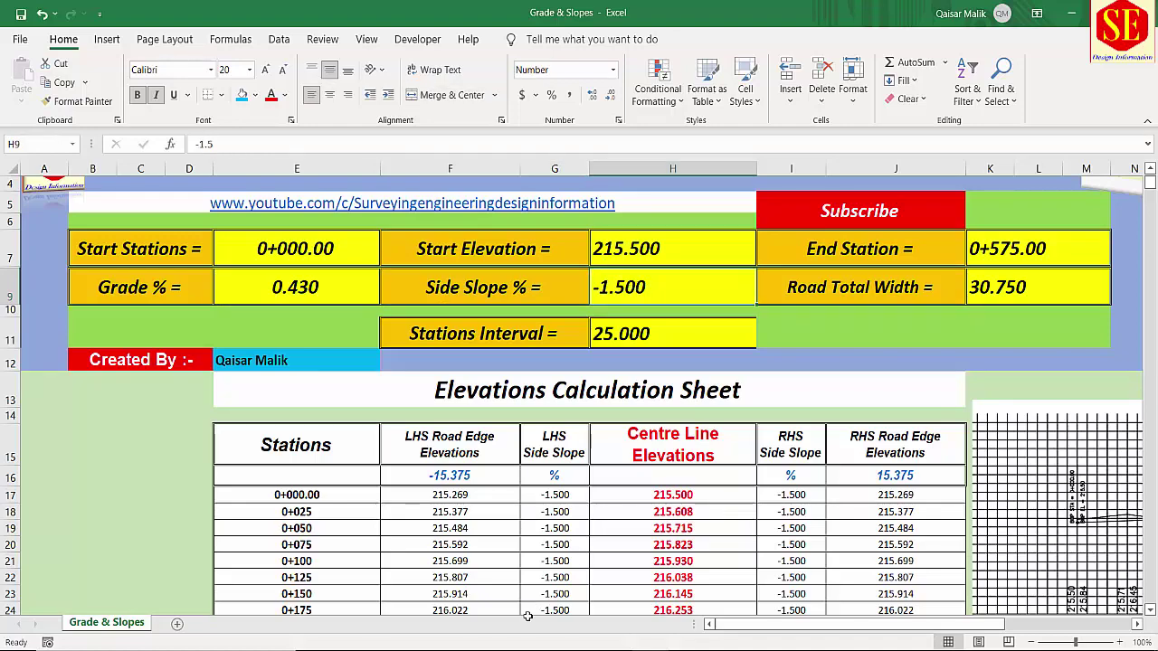
- Switch to typical.pdf in the browser and examine the carriageway cross slopes and road widths in Section A4-A4
key(alt+Tab)
click(507, 14)
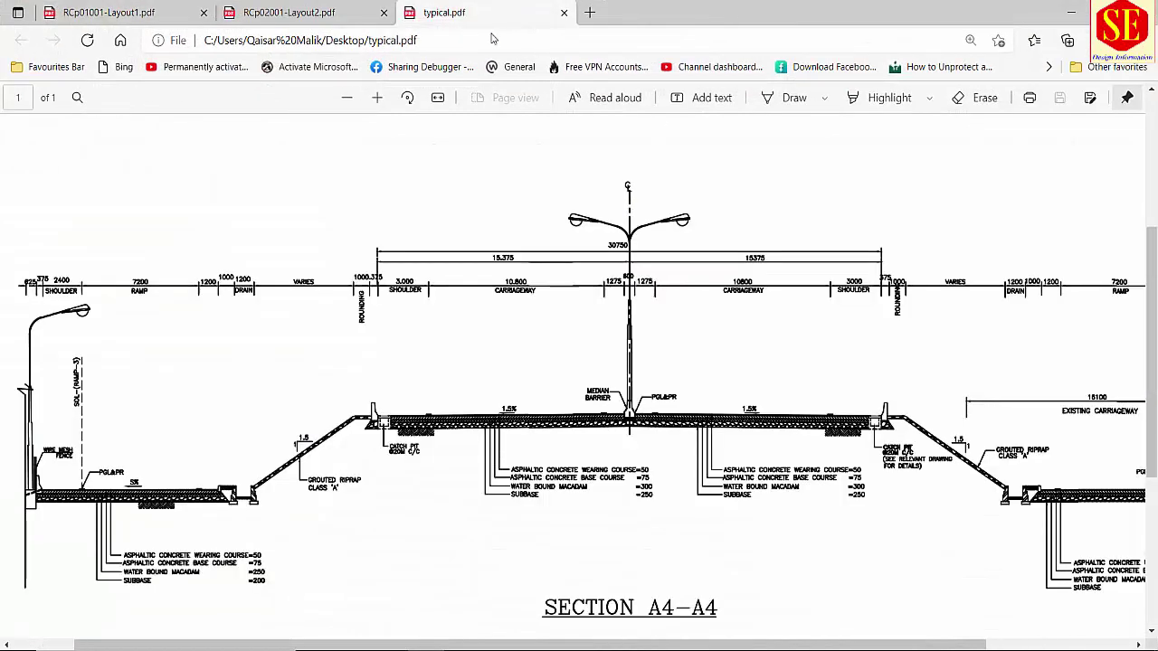
scroll(742, 354, up, 2)
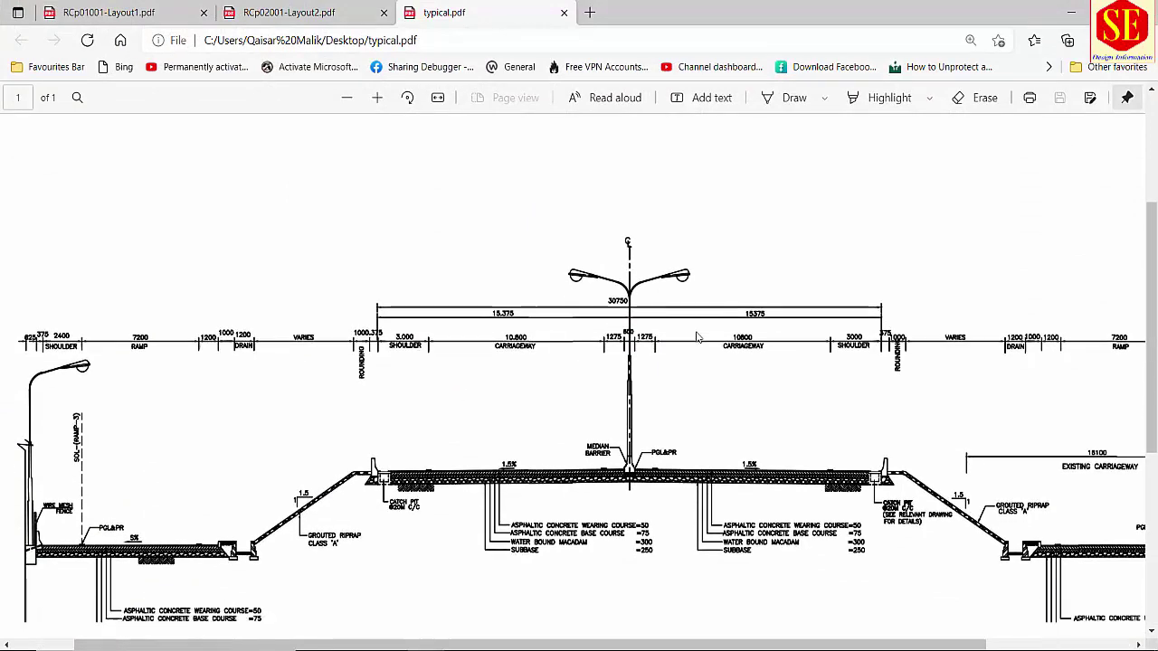
scroll(543, 227, down, 2)
click(377, 98)
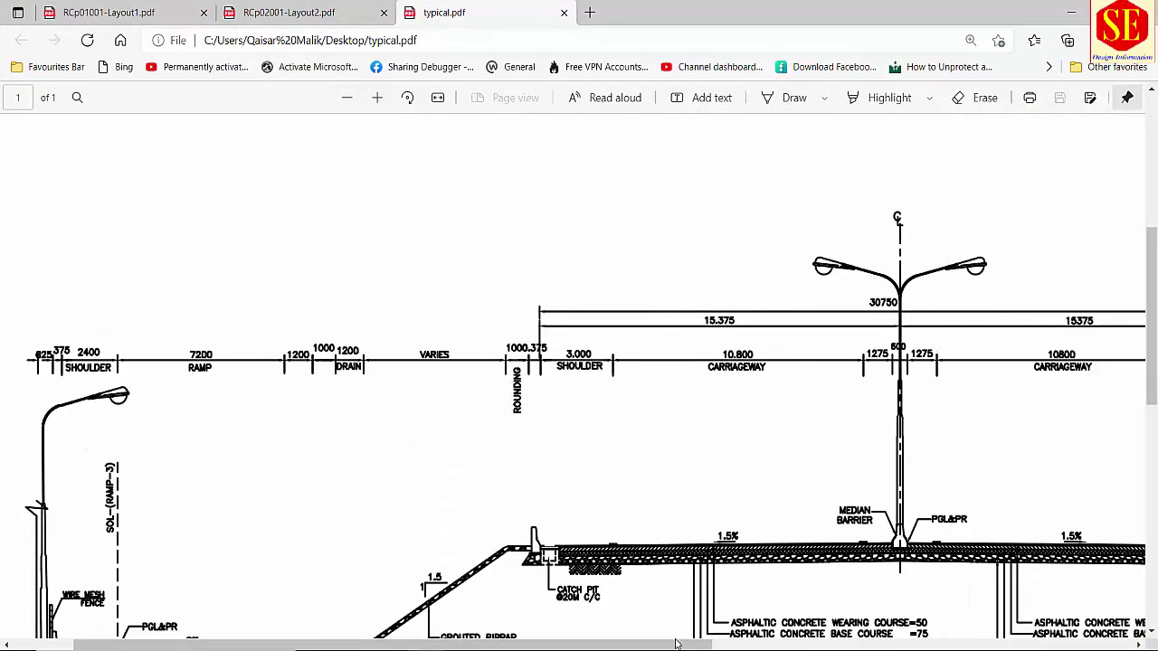
drag(651, 648, 783, 647)
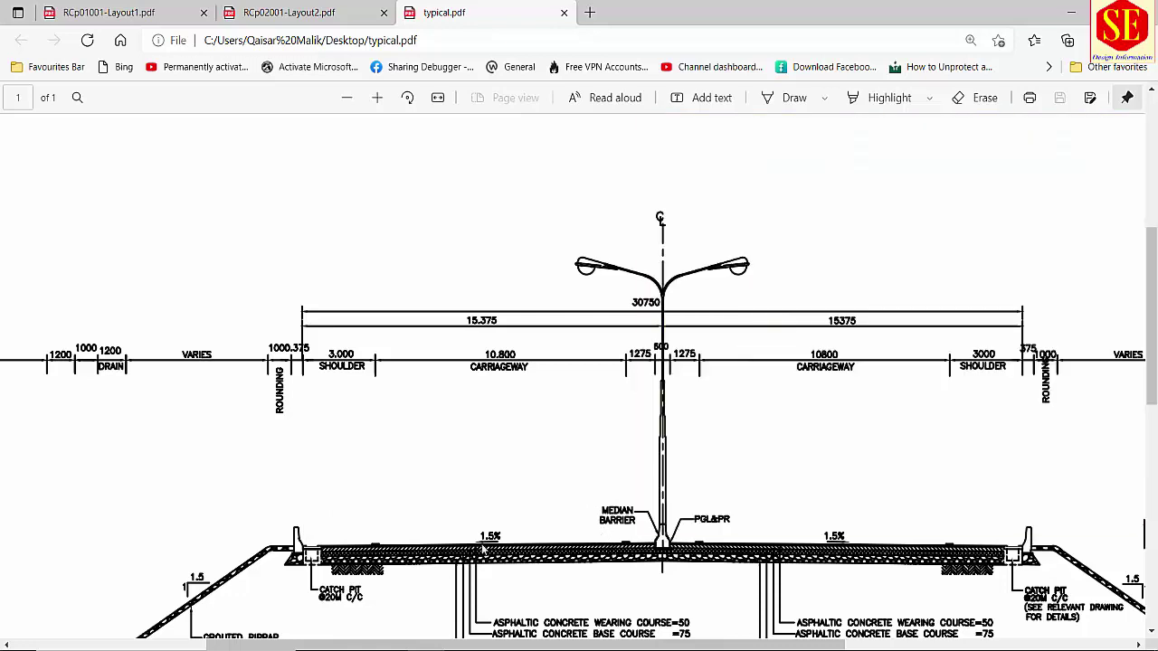
mouse_move(490, 547)
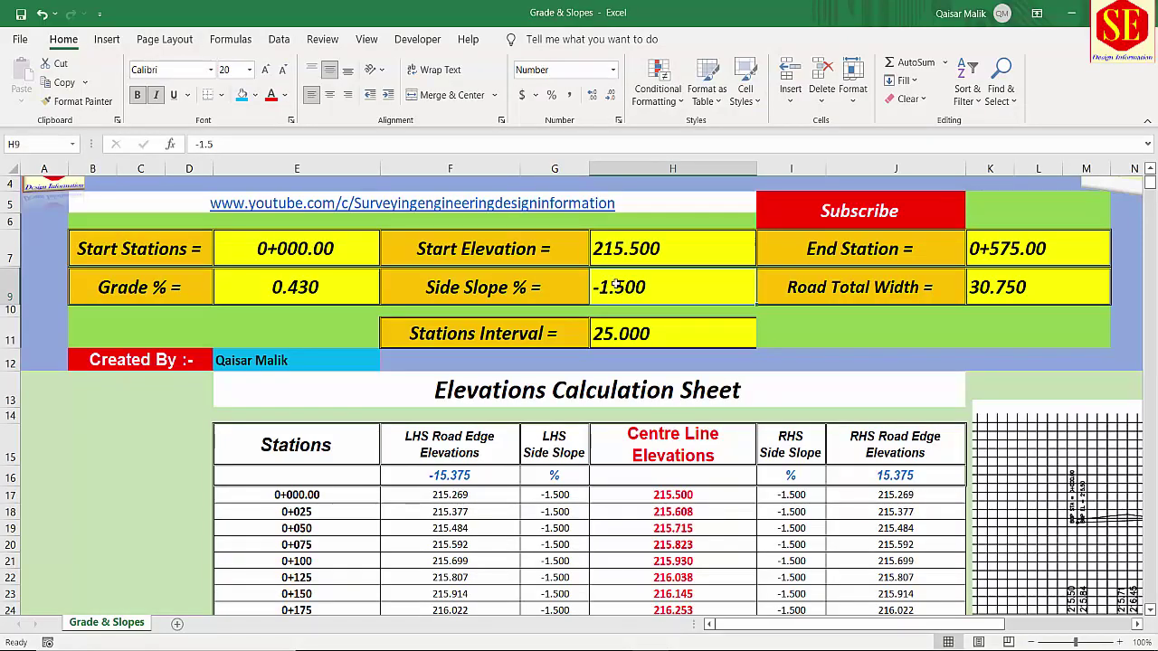
- Return to the Excel workbook and set the side slope percentage to -2.50
text(-)
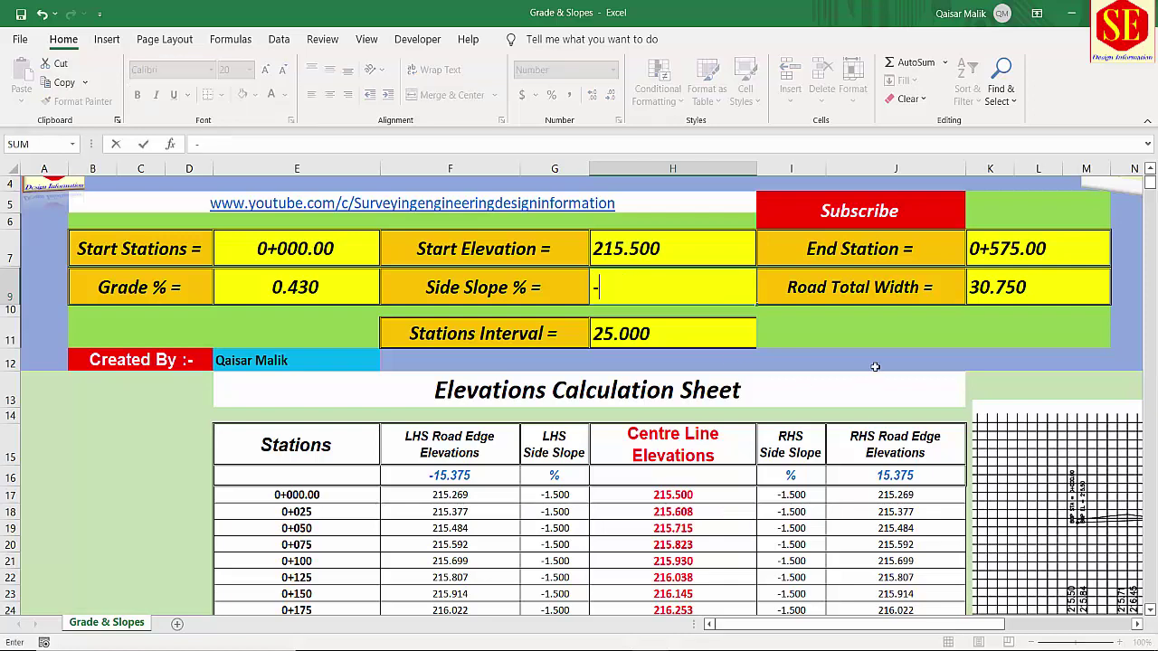
text(2.50)
key(Return)
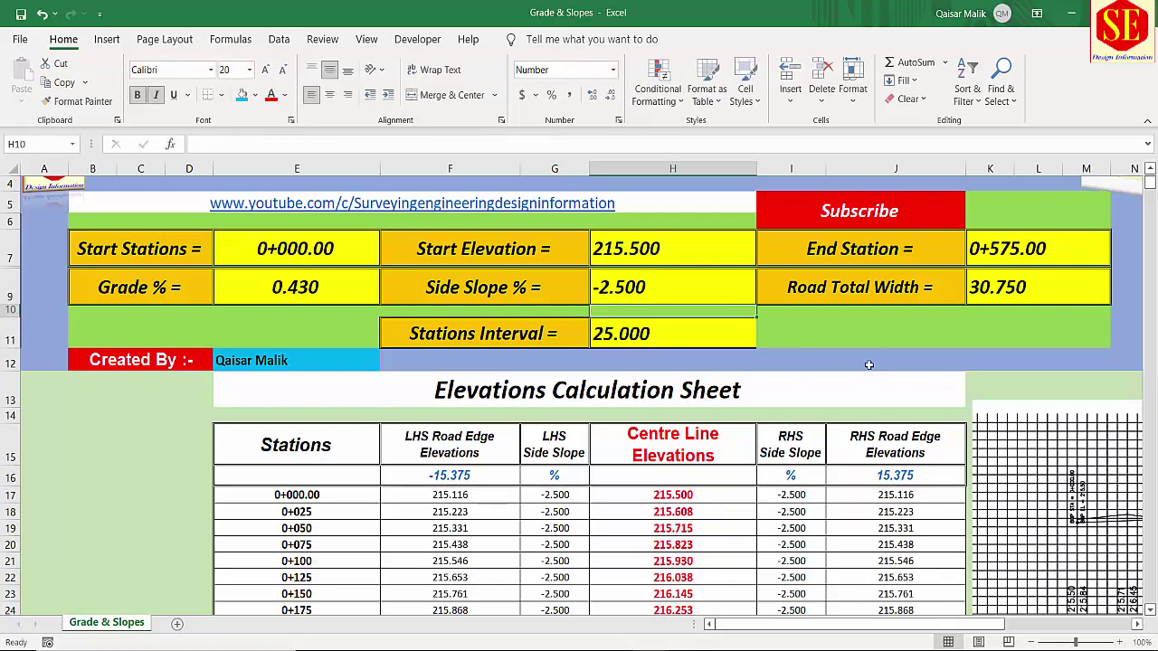
- Set the side slope percentage to -2
click(687, 287)
text(-2)
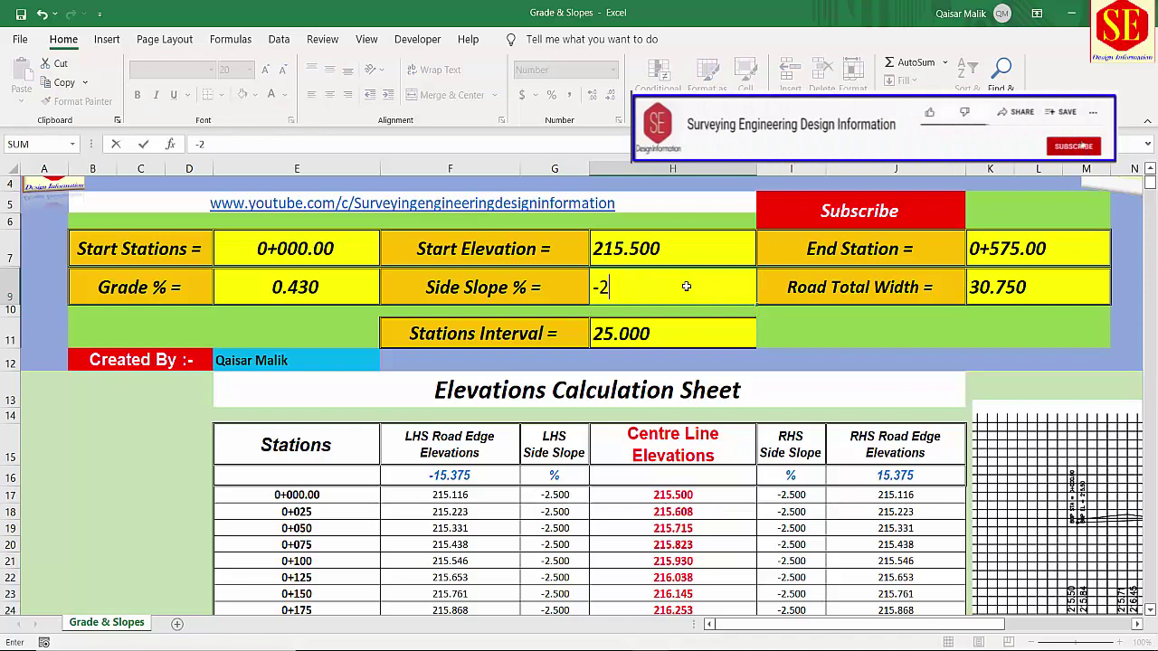
key(Return)
- Check the side slope and road total width inputs, then compare the width with the typical section drawing
click(688, 286)
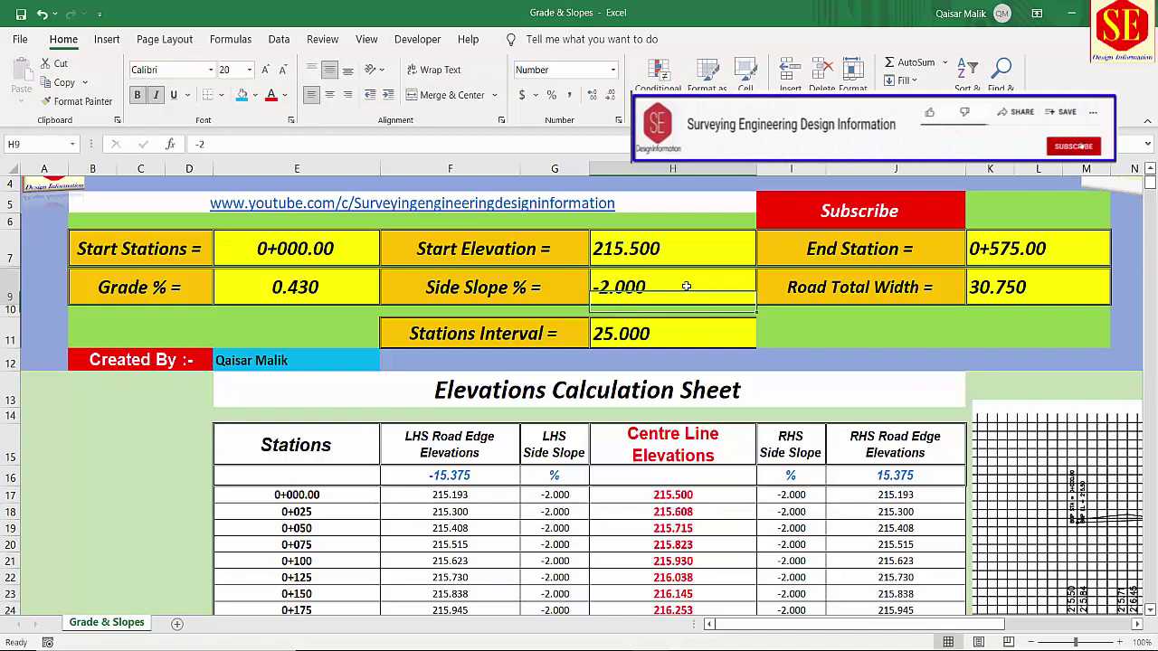
click(992, 285)
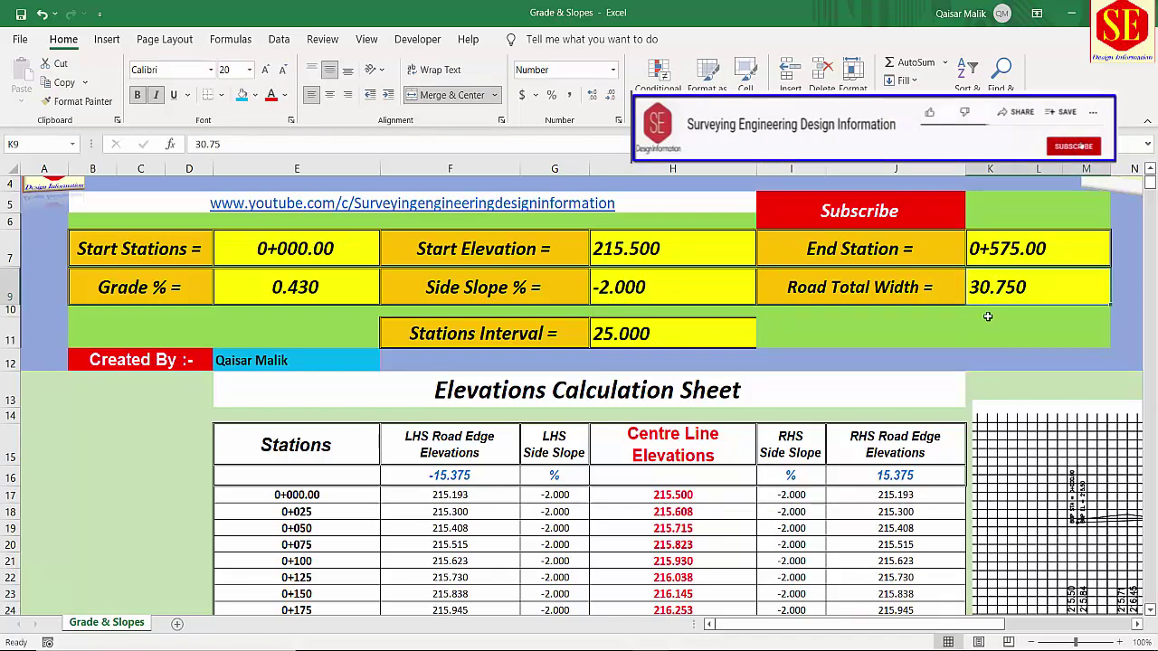
key(alt+Tab)
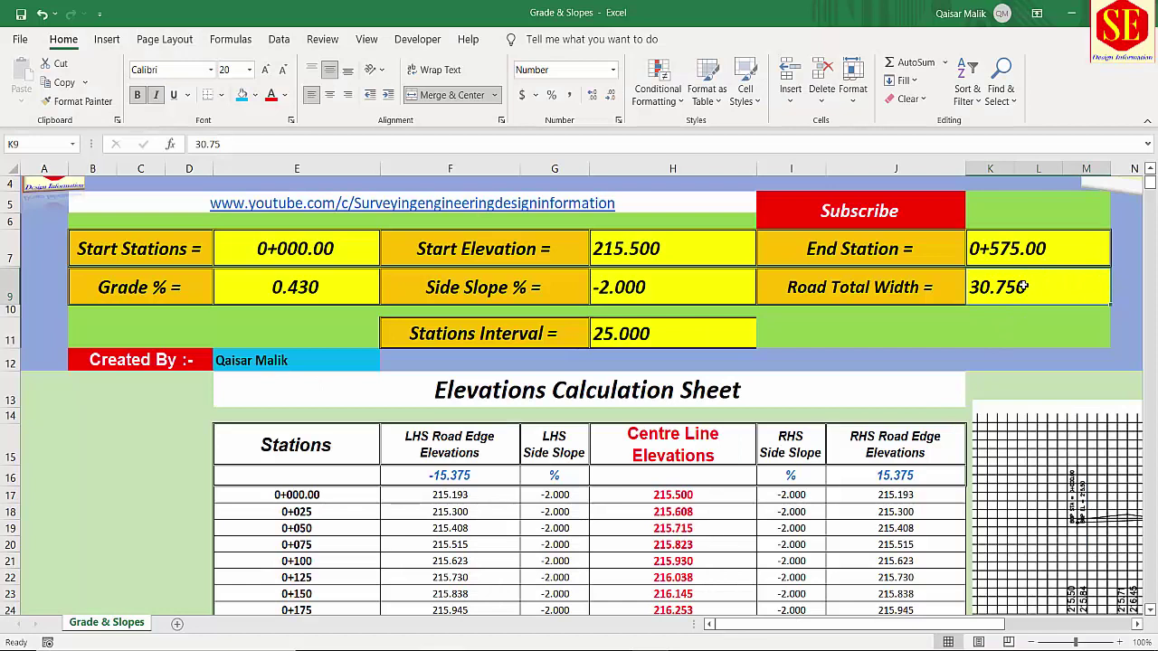
- Check the stations interval input and compare it with the station spacing on the profile in RCp01001-Layout1.pdf in the browser
click(613, 335)
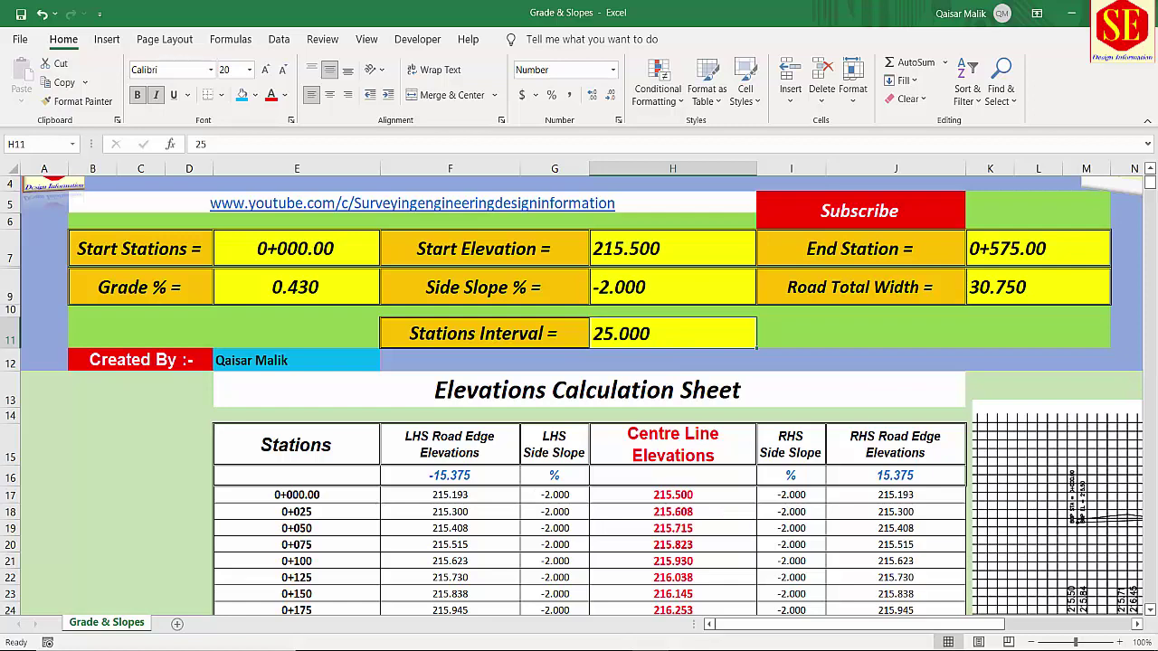
key(alt+Tab)
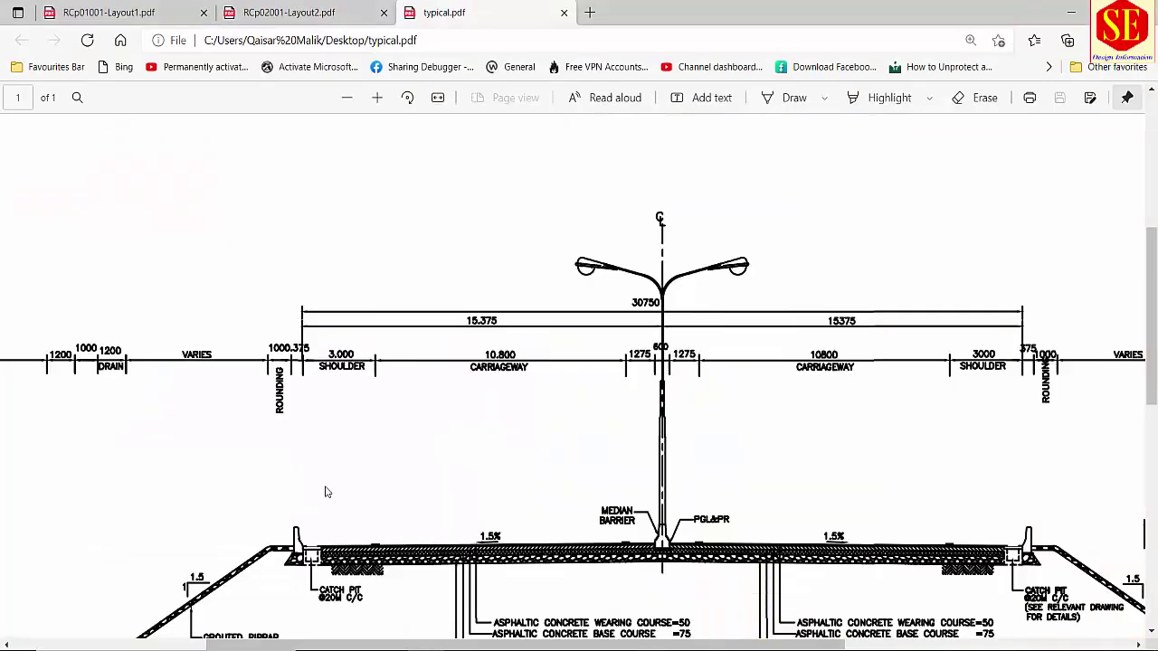
scroll(323, 491, down, 5)
click(78, 11)
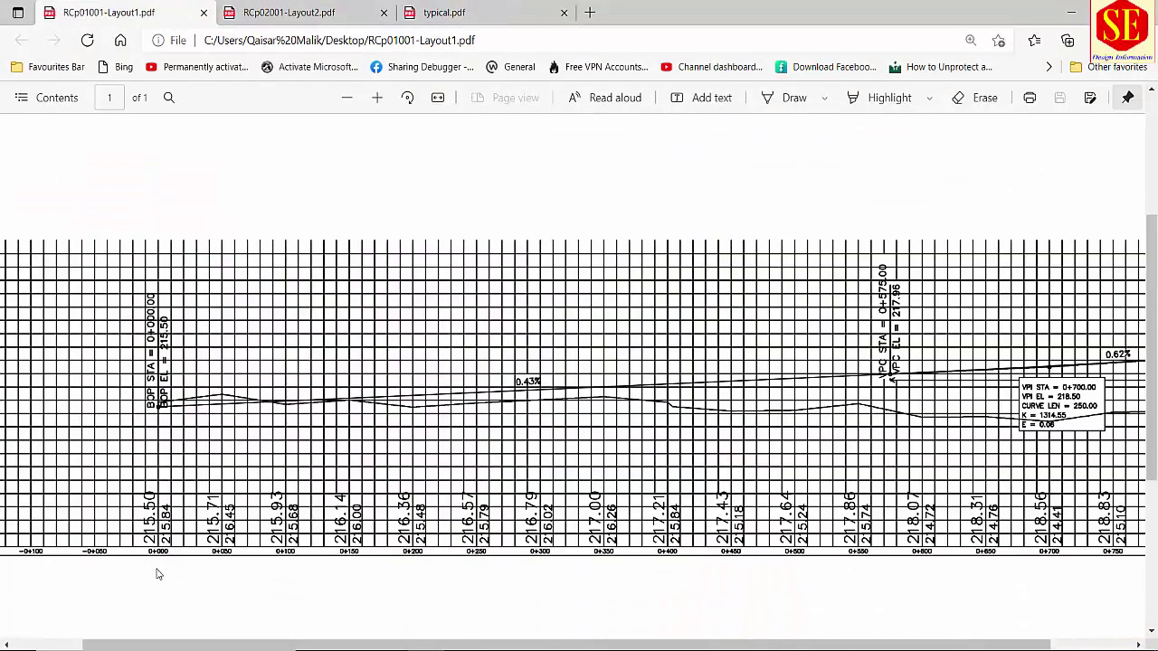
mouse_move(217, 563)
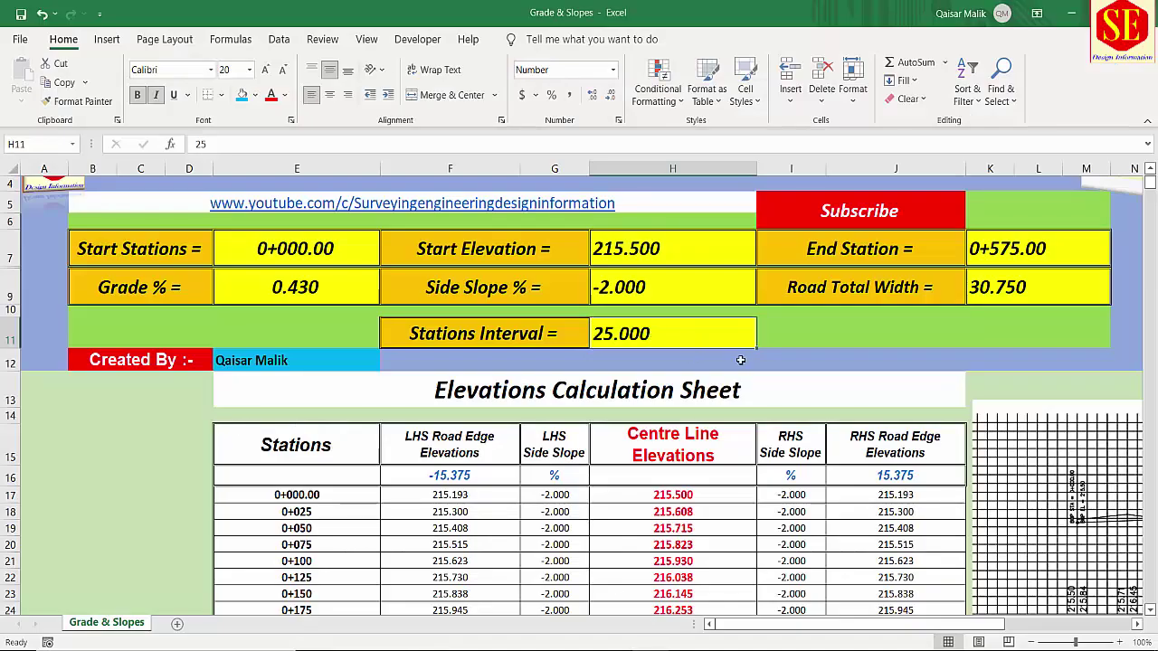
- Set the stations interval to 1 in the Excel workbook and review the station rows down the elevation table
text(1)
key(Return)
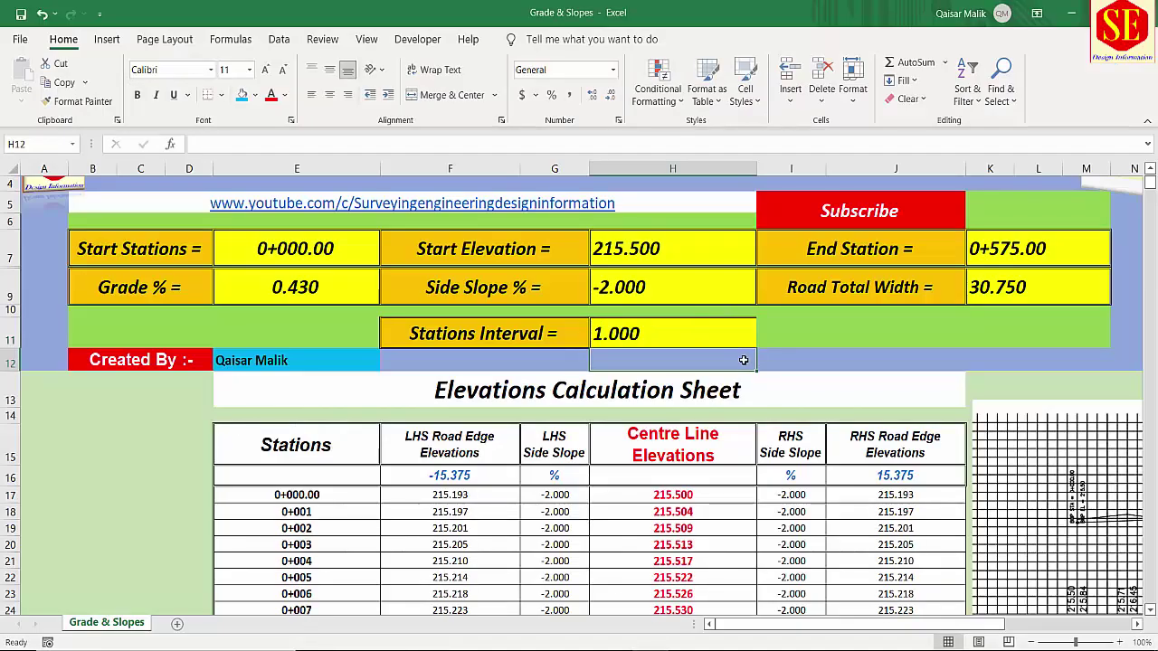
scroll(317, 452, down, 2)
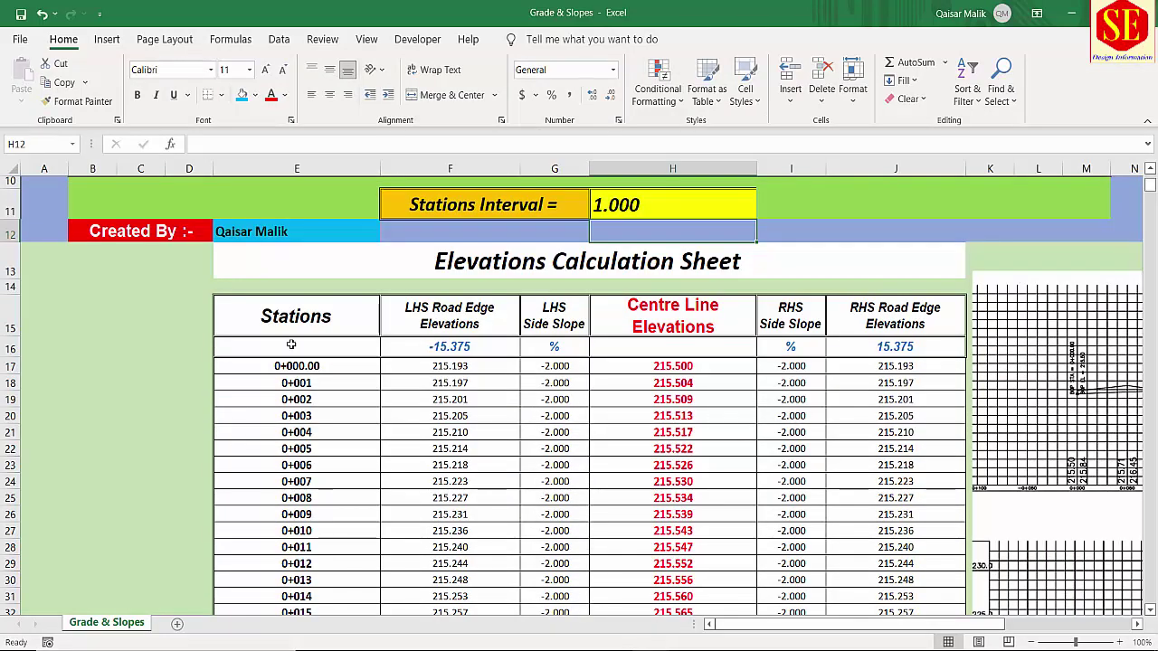
scroll(299, 443, down, 20)
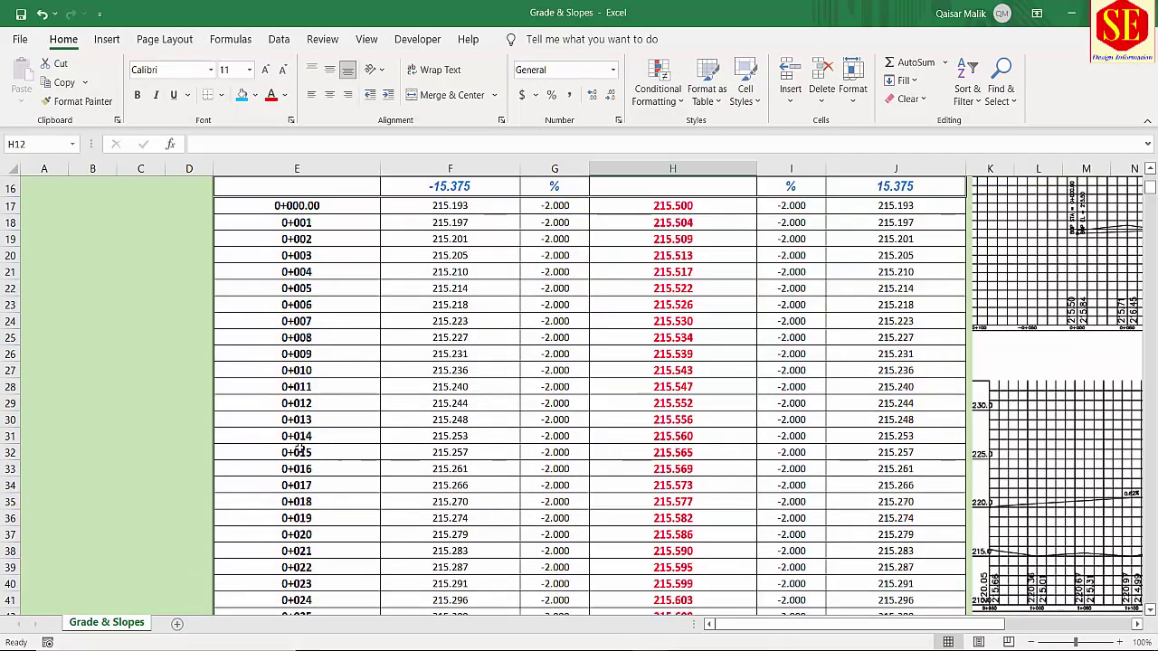
scroll(298, 447, down, 20)
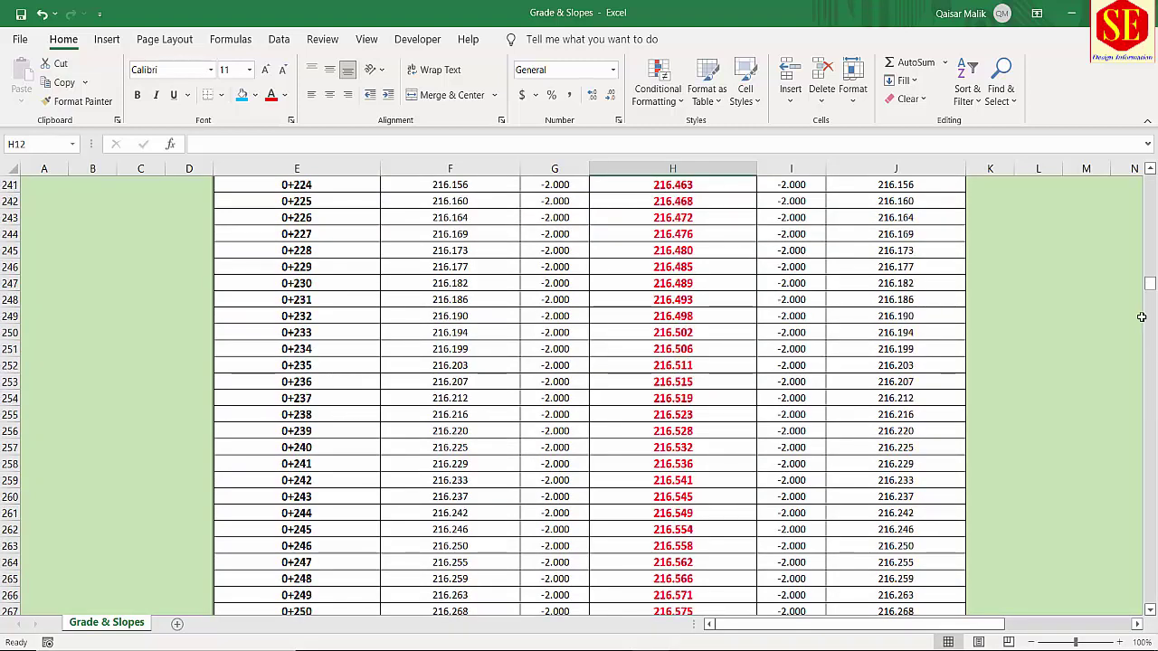
drag(1150, 283, 1149, 179)
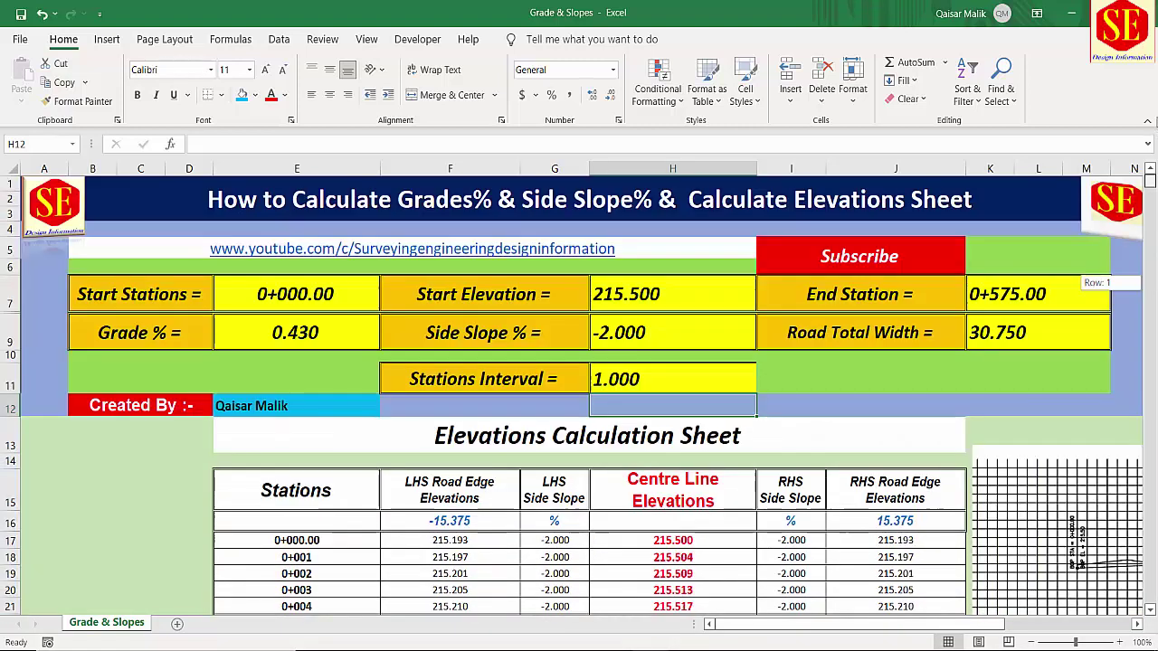
- Check the end station and grade inputs, then look over the first rows of the elevation table
click(992, 293)
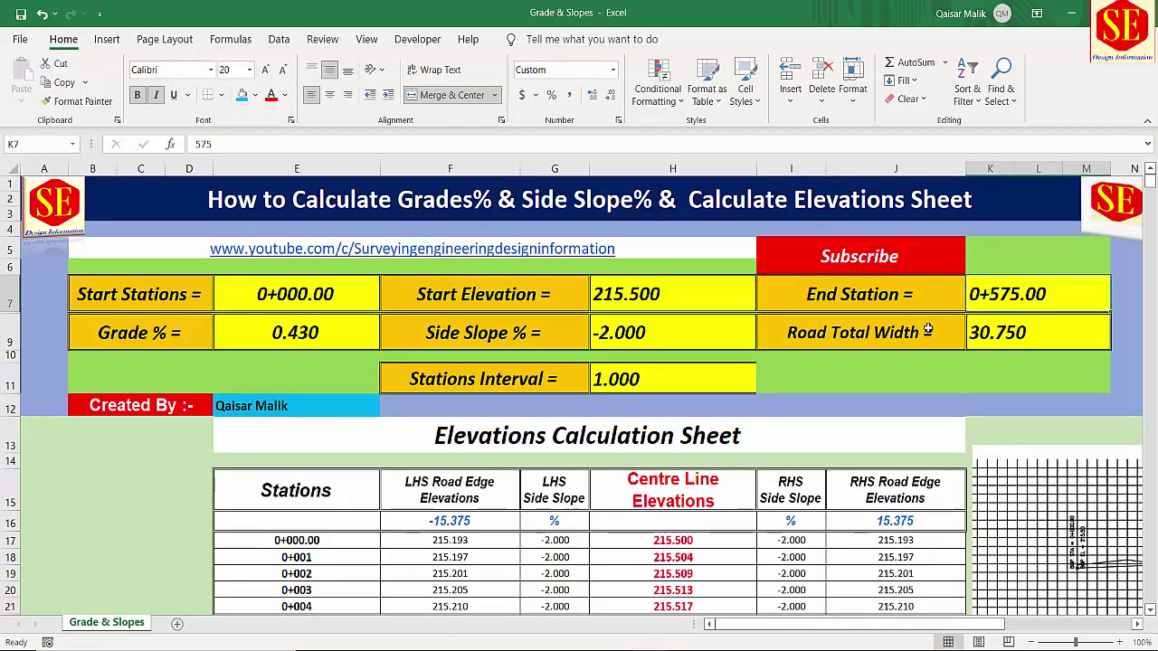
click(292, 333)
scroll(531, 531, down, 7)
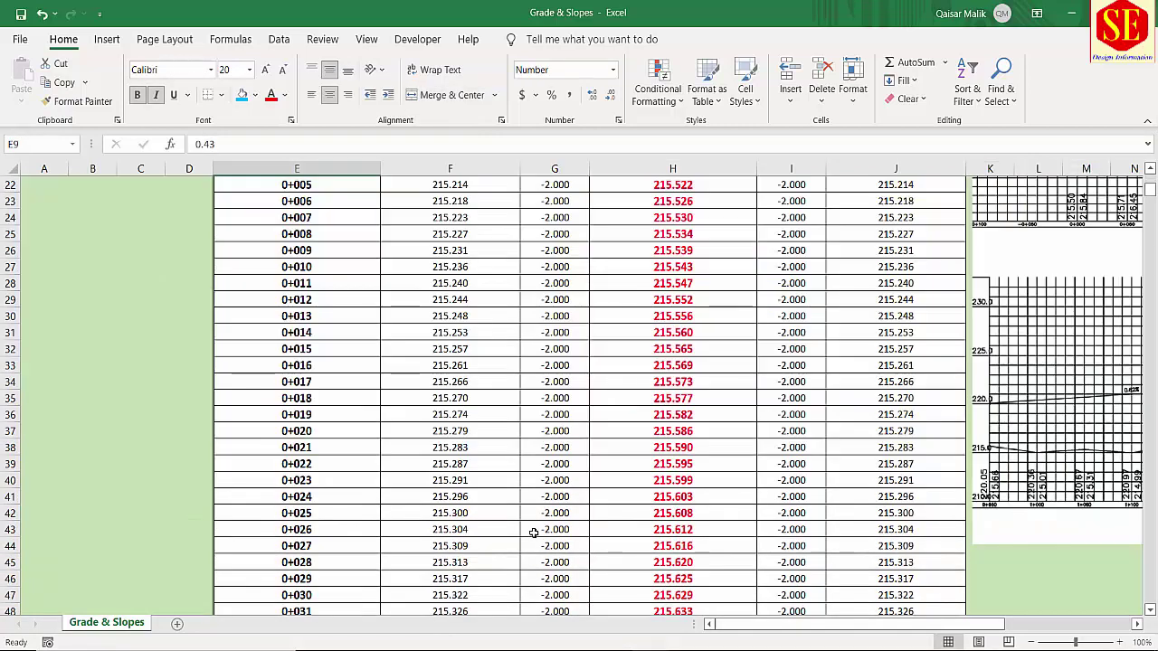
scroll(530, 530, up, 7)
- Set the stations interval to 10 and review the elevation table down to its last valid station
click(621, 380)
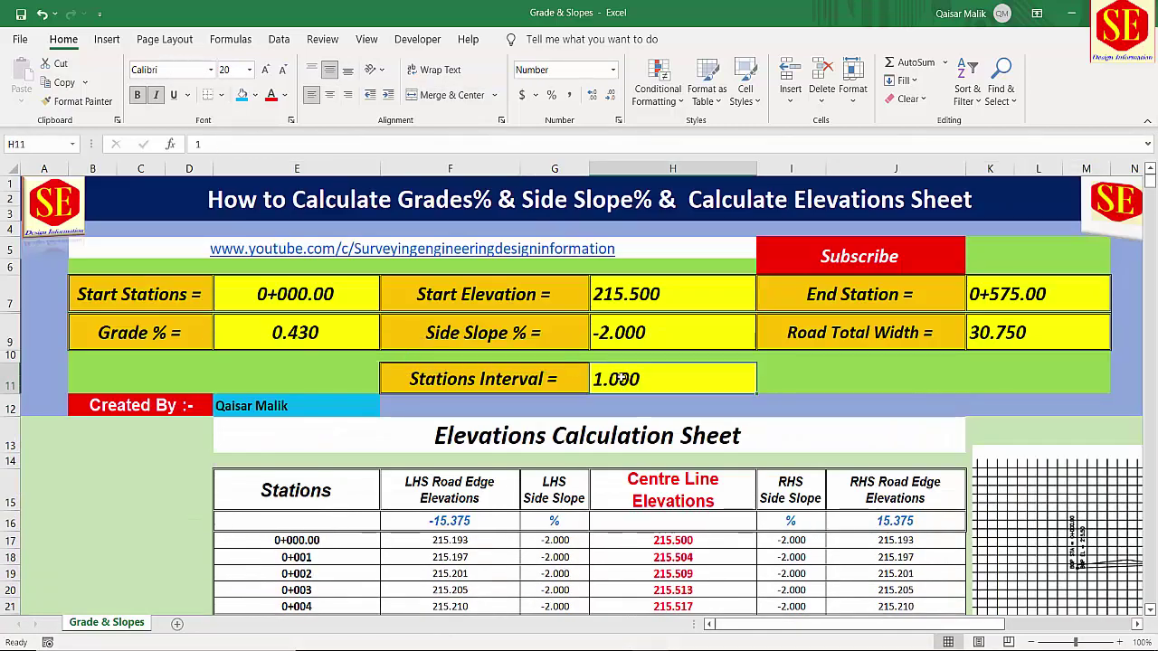
text(10)
key(Return)
scroll(620, 378, down, 3)
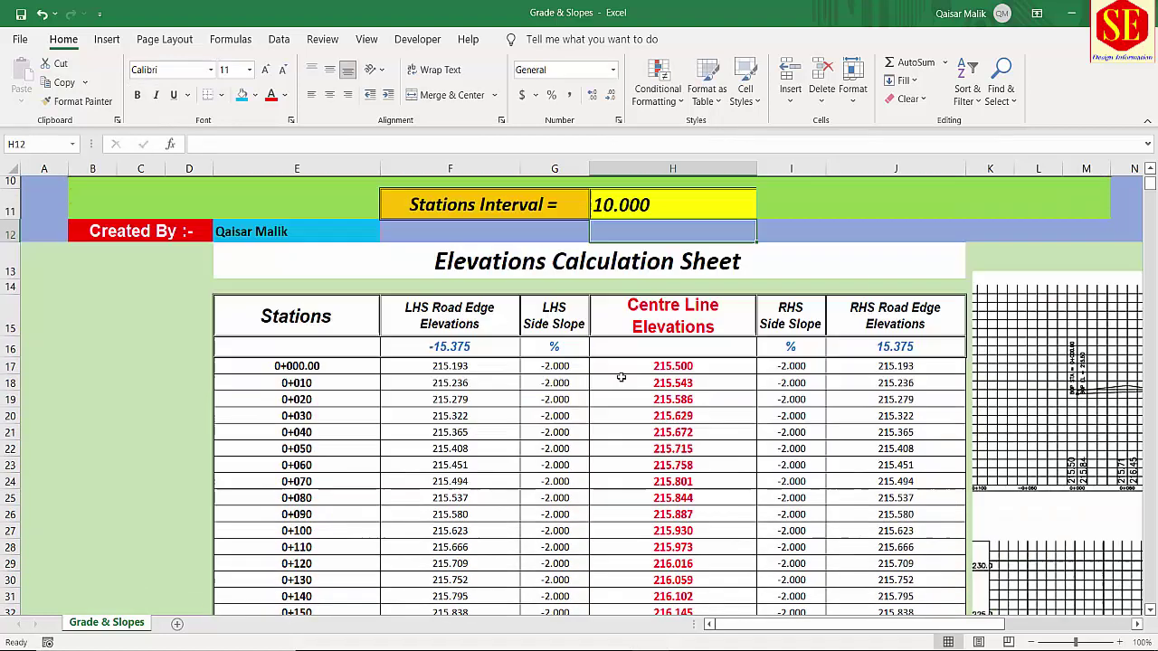
scroll(311, 385, down, 6)
scroll(310, 385, down, 10)
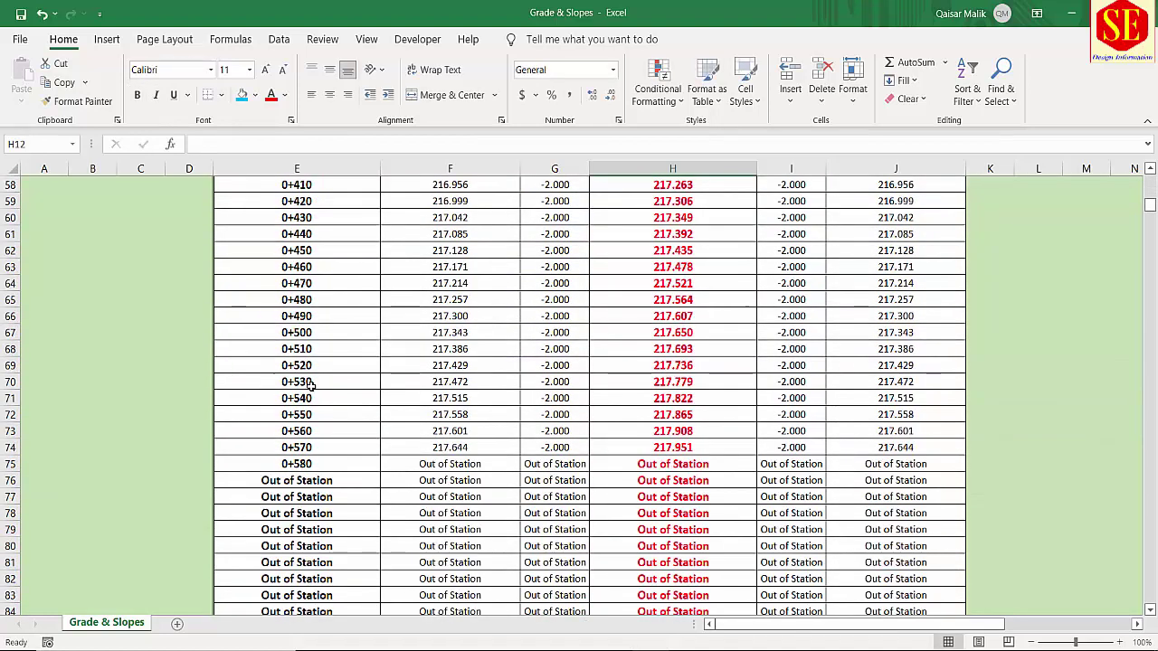
- Examine the station formula in E75 and the rows around the end station, then return to the inputs
click(294, 461)
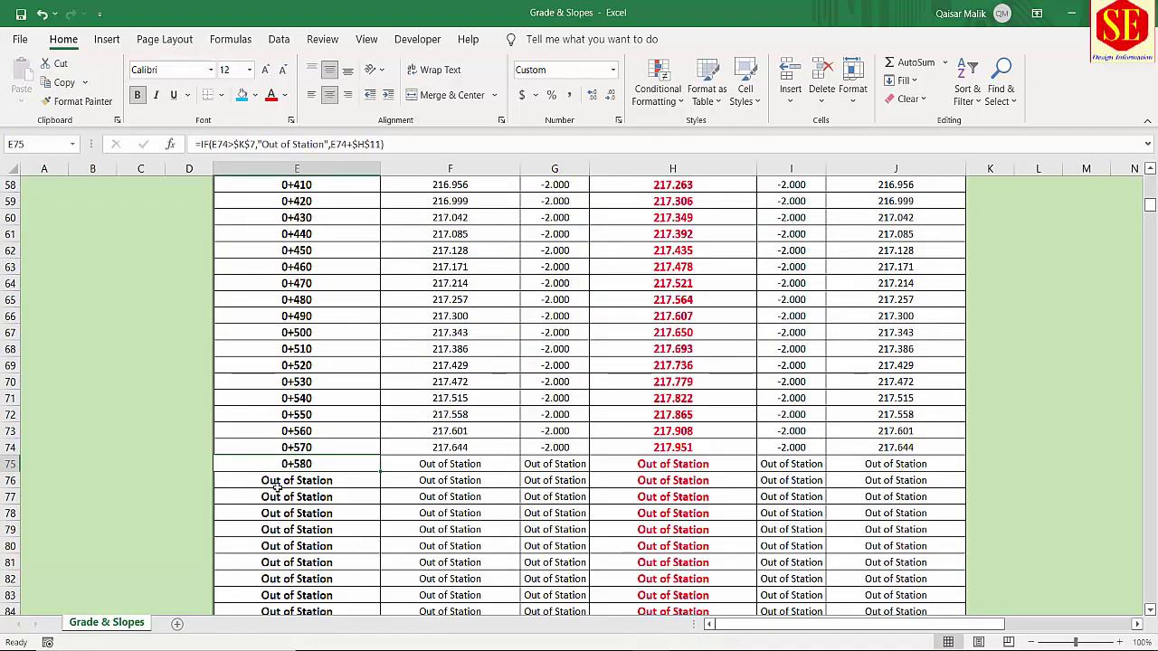
scroll(674, 472, down, 3)
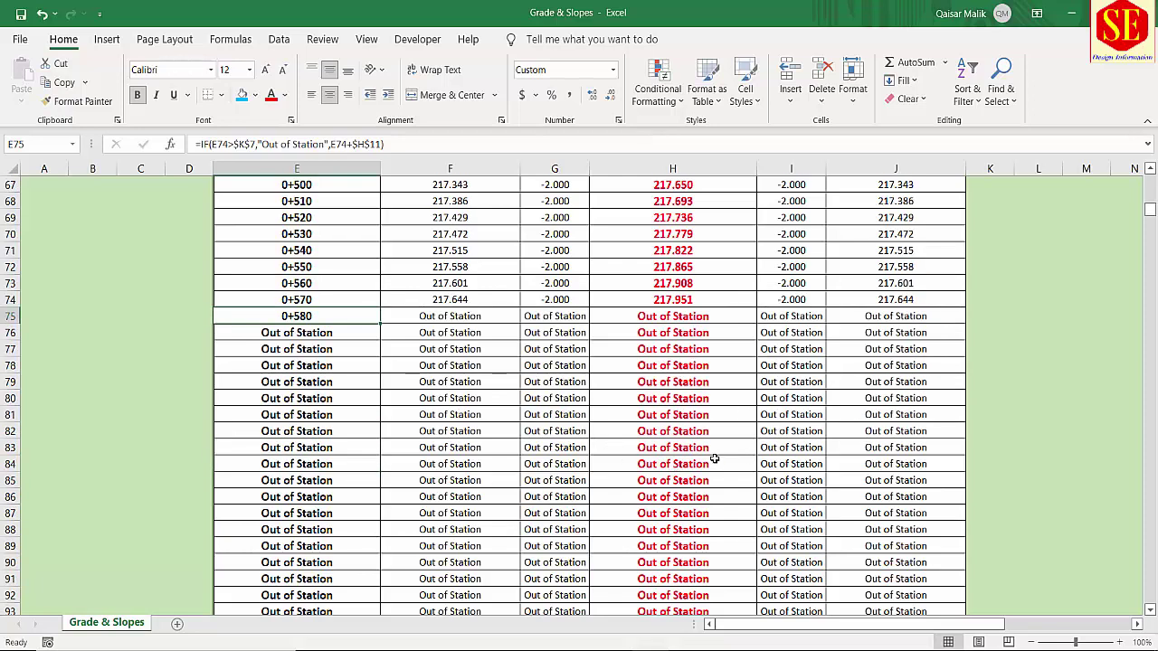
scroll(714, 460, up, 2)
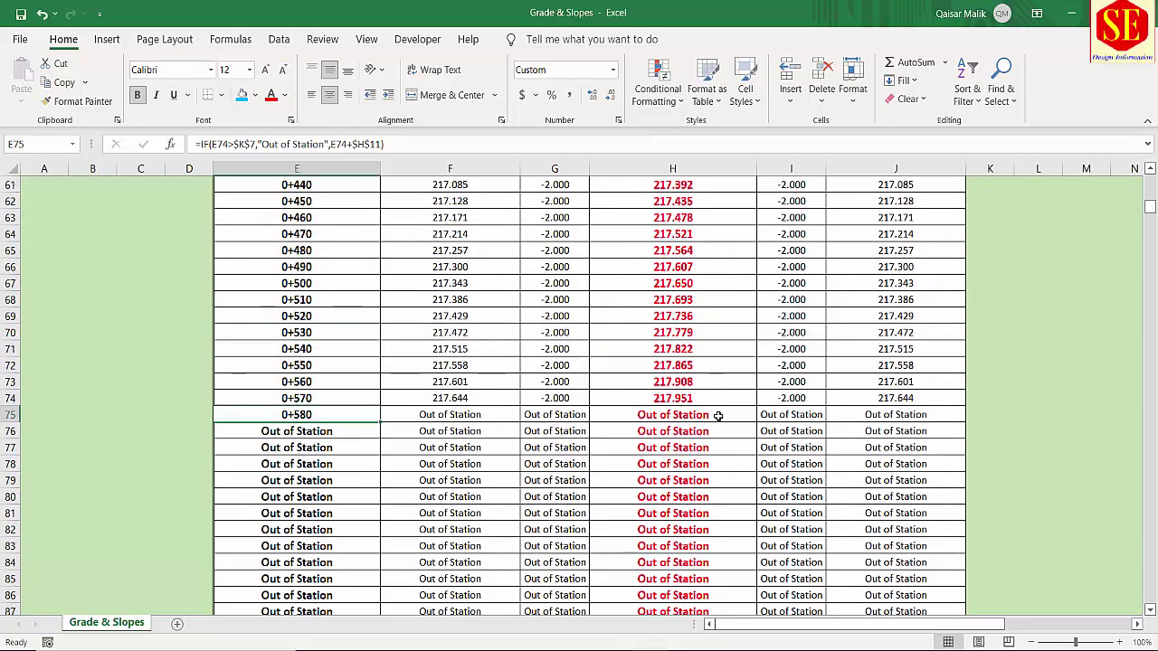
scroll(759, 425, up, 12)
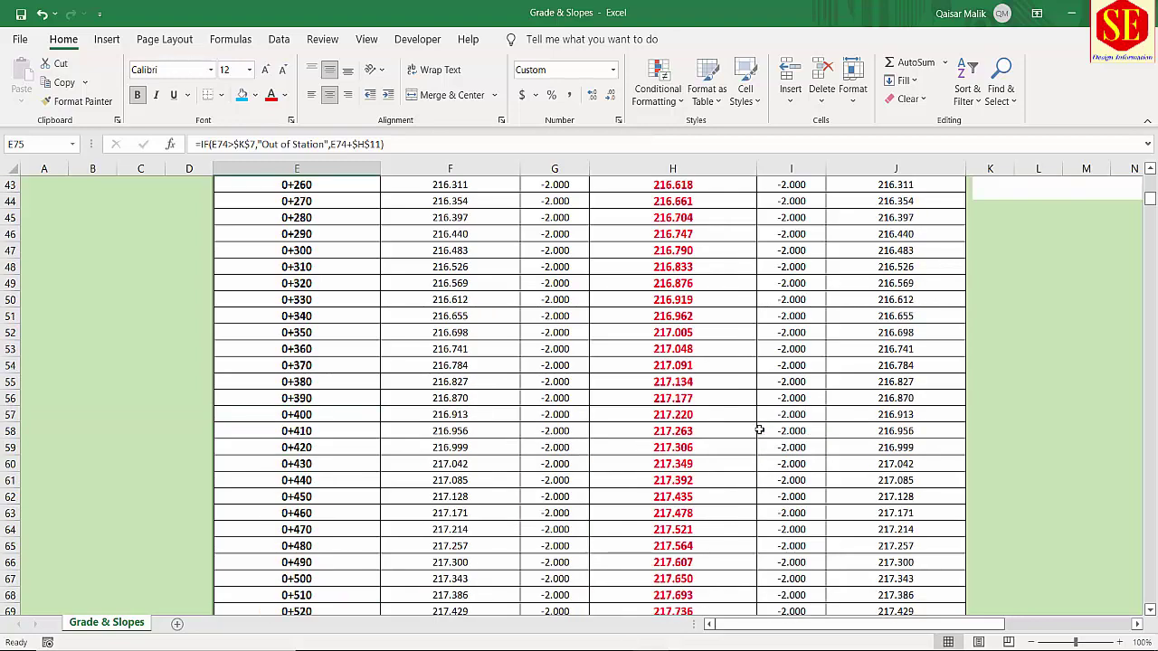
scroll(759, 425, up, 8)
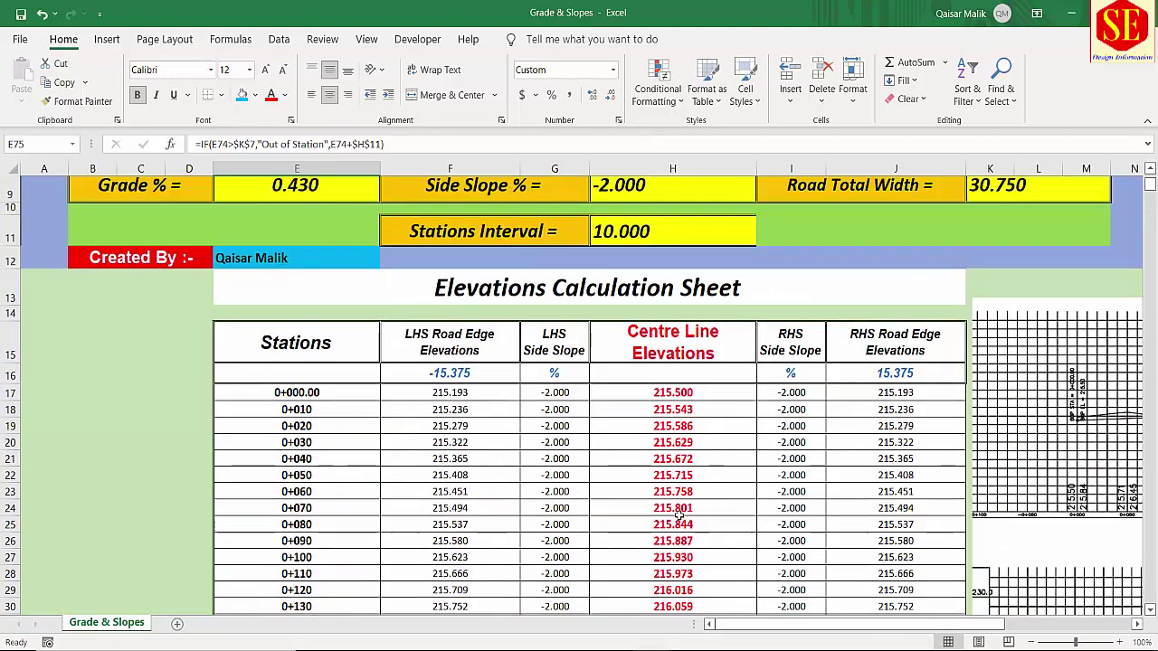
scroll(679, 516, up, 1)
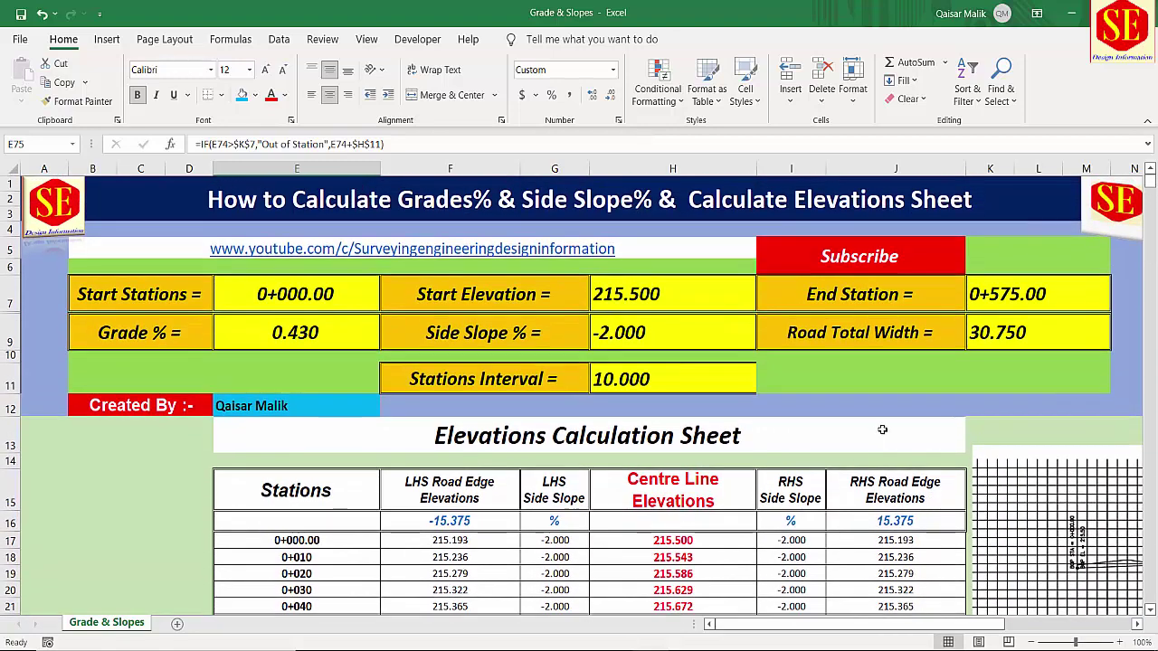
- Clear the start station, start elevation and end station inputs
click(319, 295)
key(Delete)
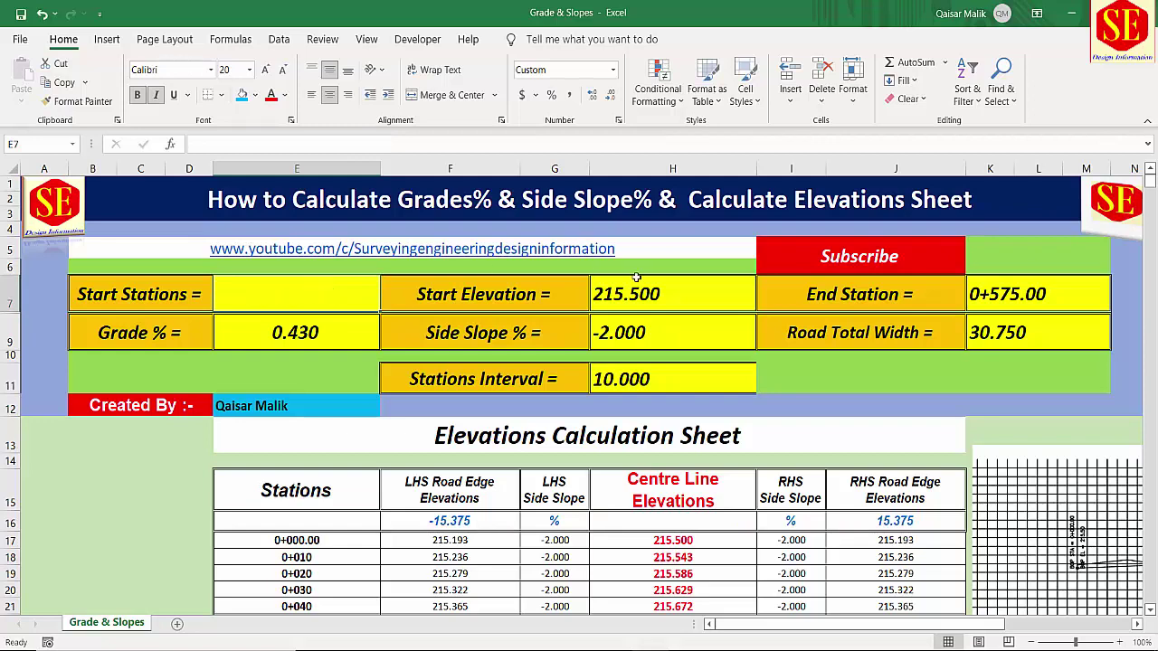
click(636, 277)
key(Delete)
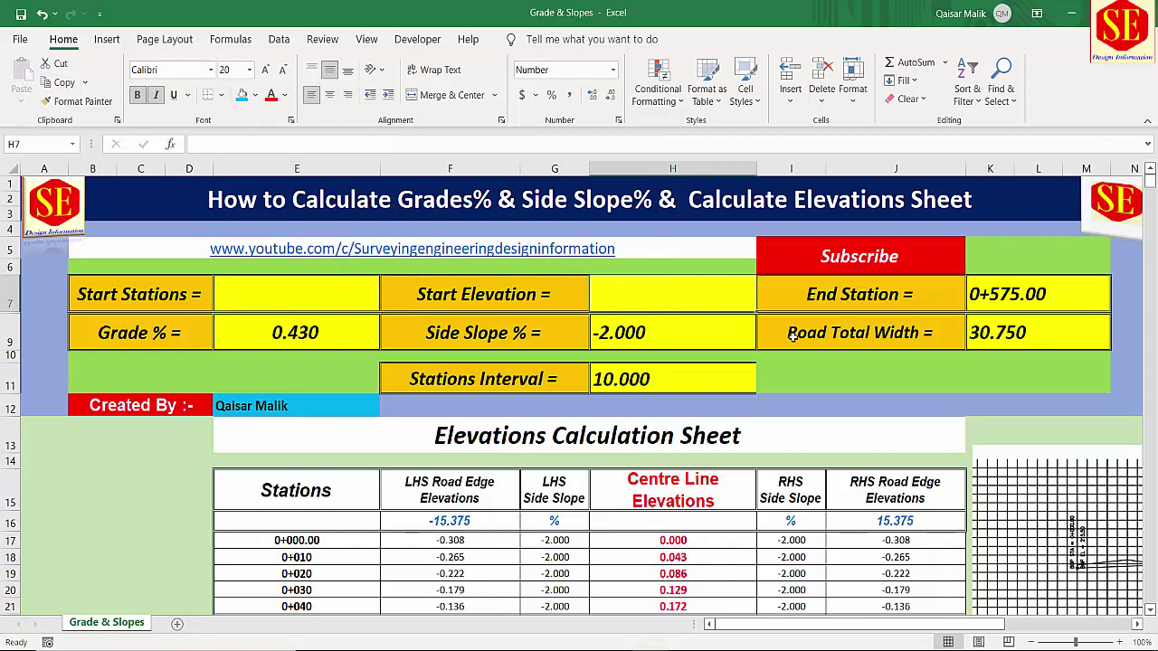
click(1034, 297)
key(Delete)
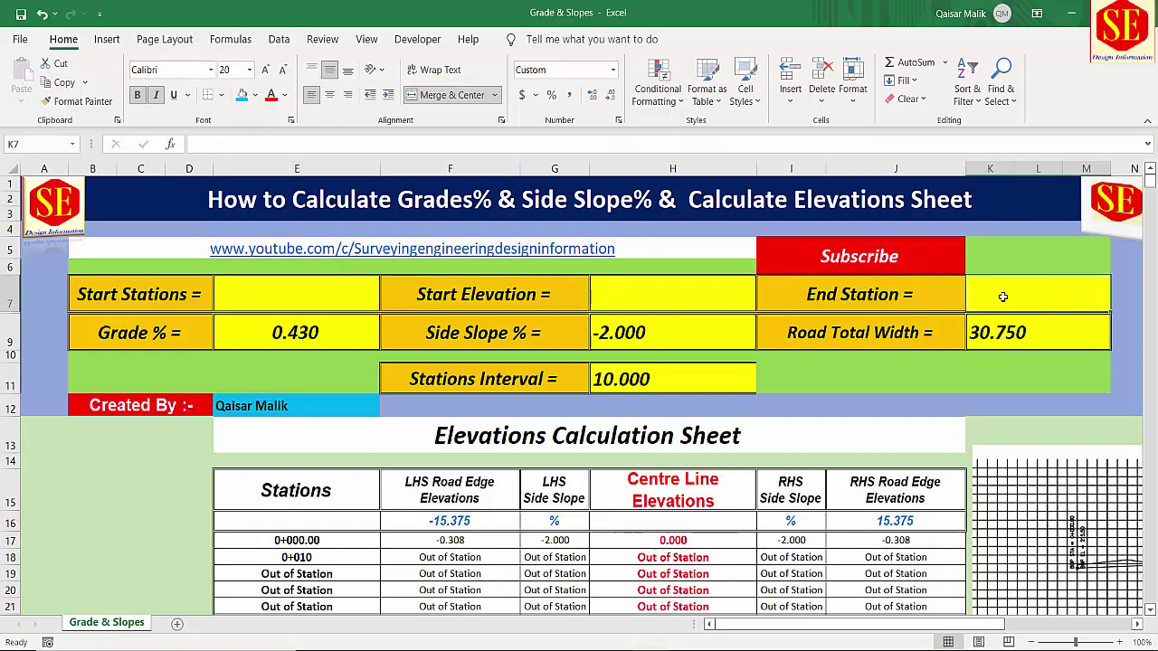
- Clear the grade, side slope, road total width and stations interval inputs
click(301, 333)
key(Delete)
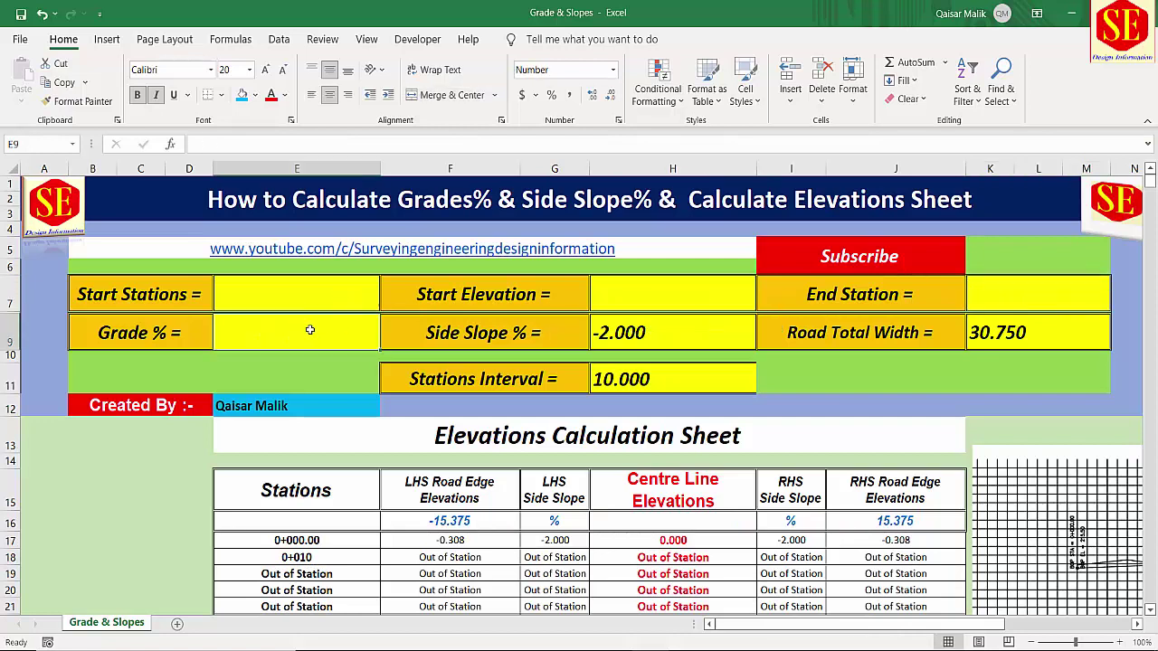
click(678, 336)
key(Delete)
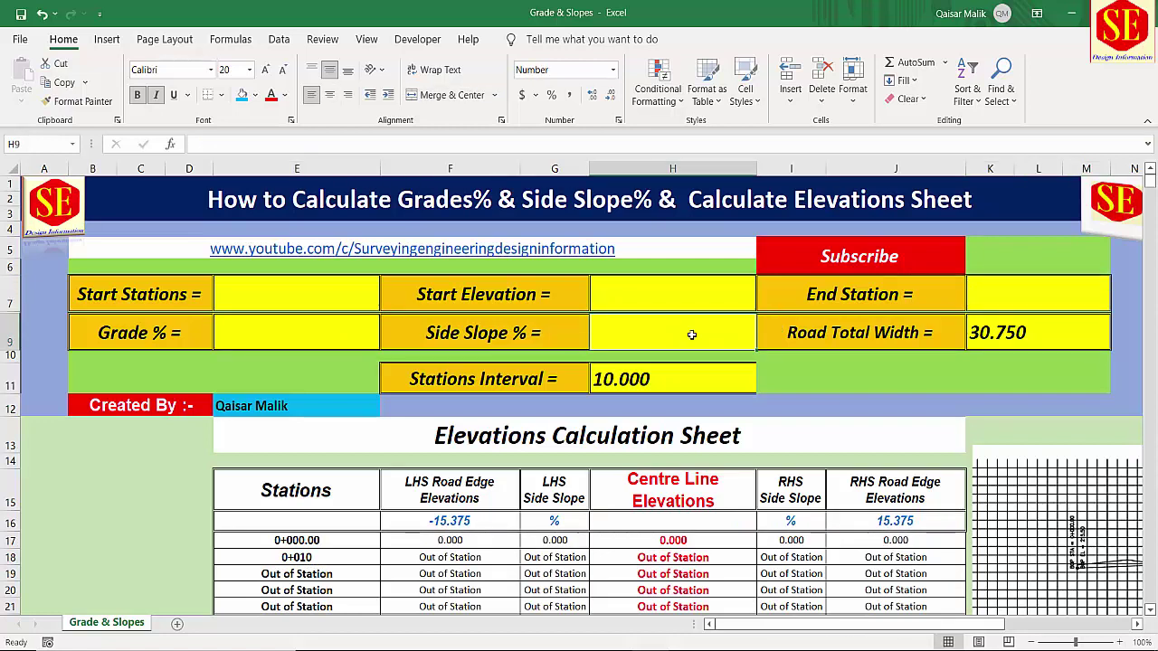
click(1047, 331)
key(Delete)
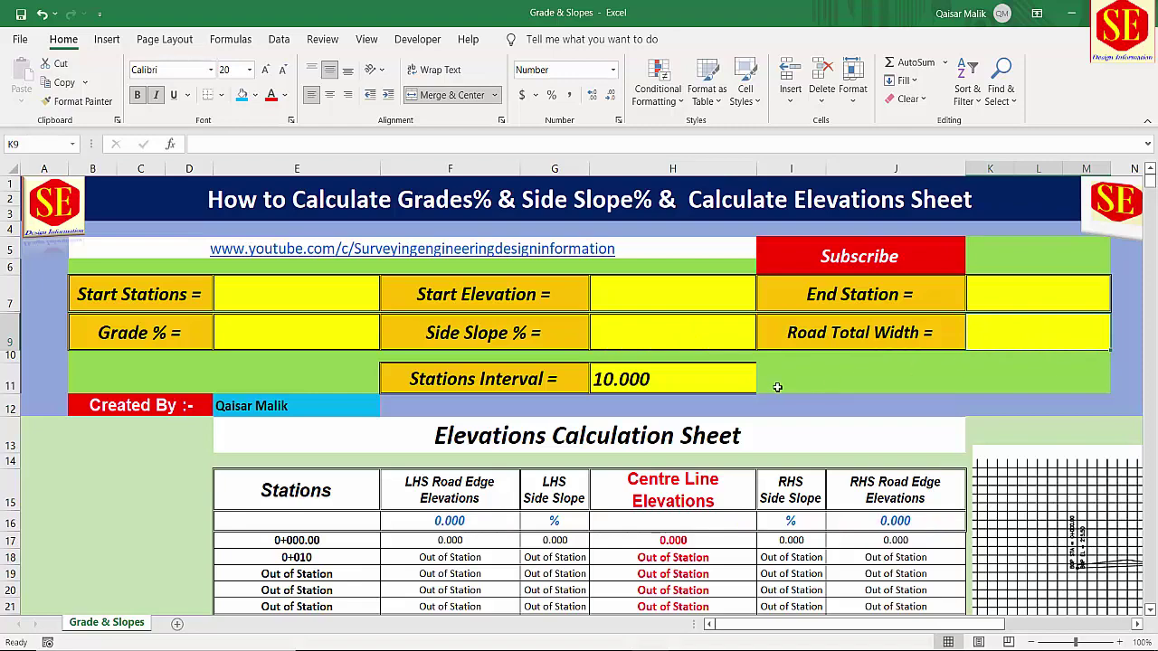
click(710, 379)
key(Delete)
scroll(712, 379, down, 1)
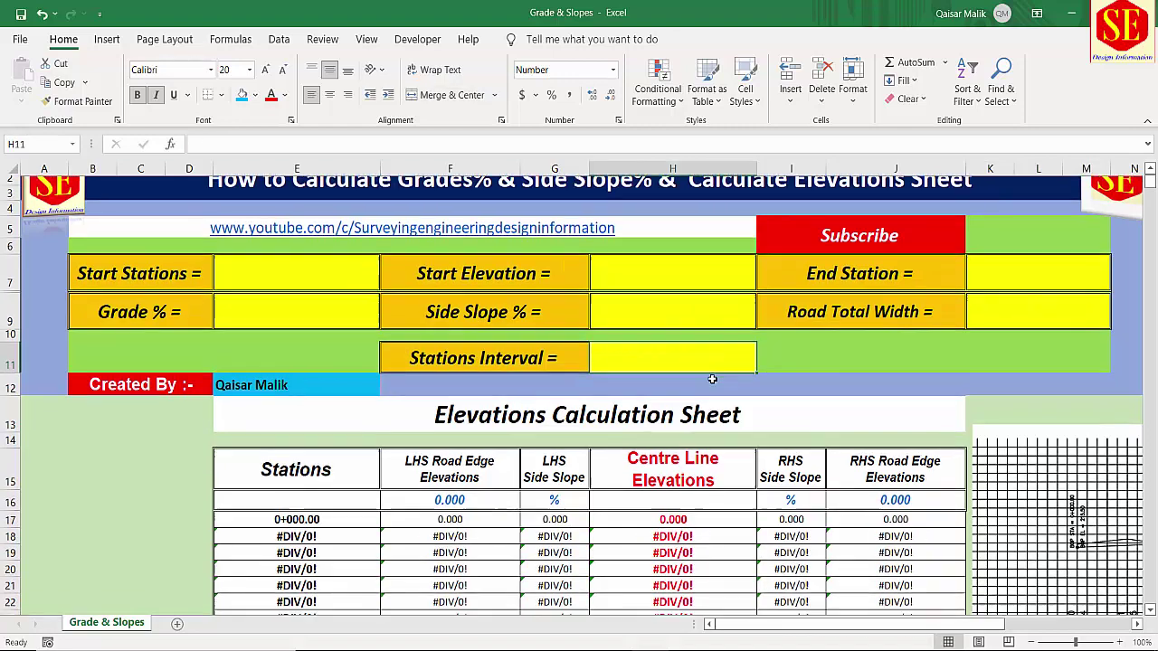
scroll(715, 379, down, 3)
scroll(796, 462, up, 4)
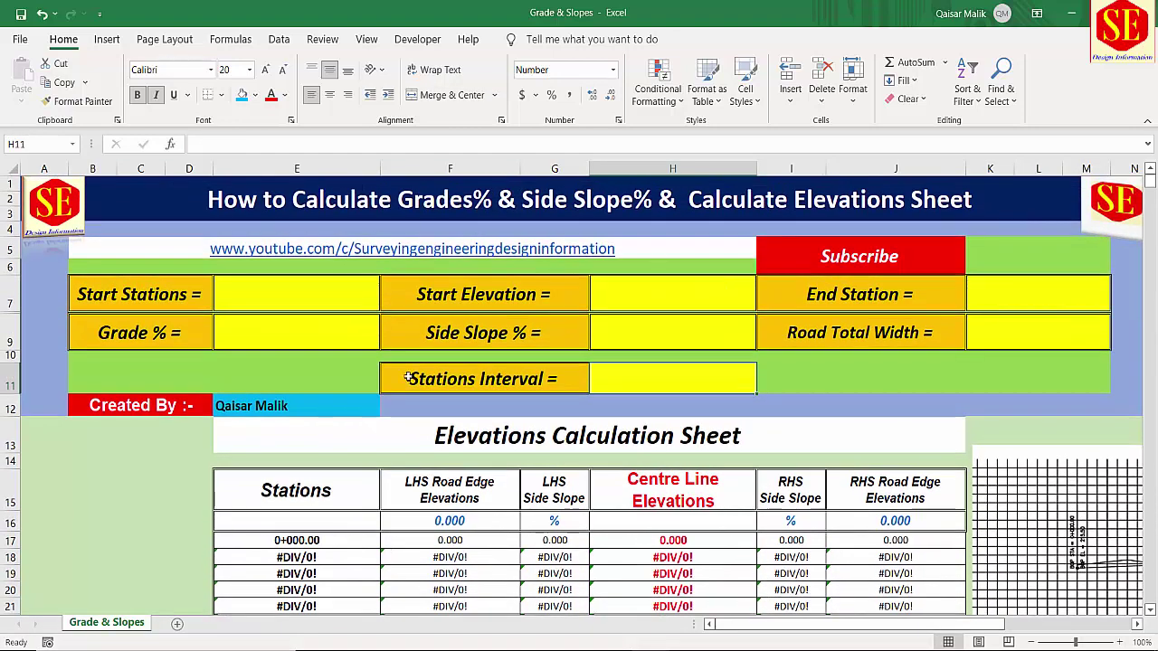
- View the road profile drawing placed beside the elevation table, then return to the empty inputs
scroll(409, 379, down, 2)
drag(905, 624, 1023, 608)
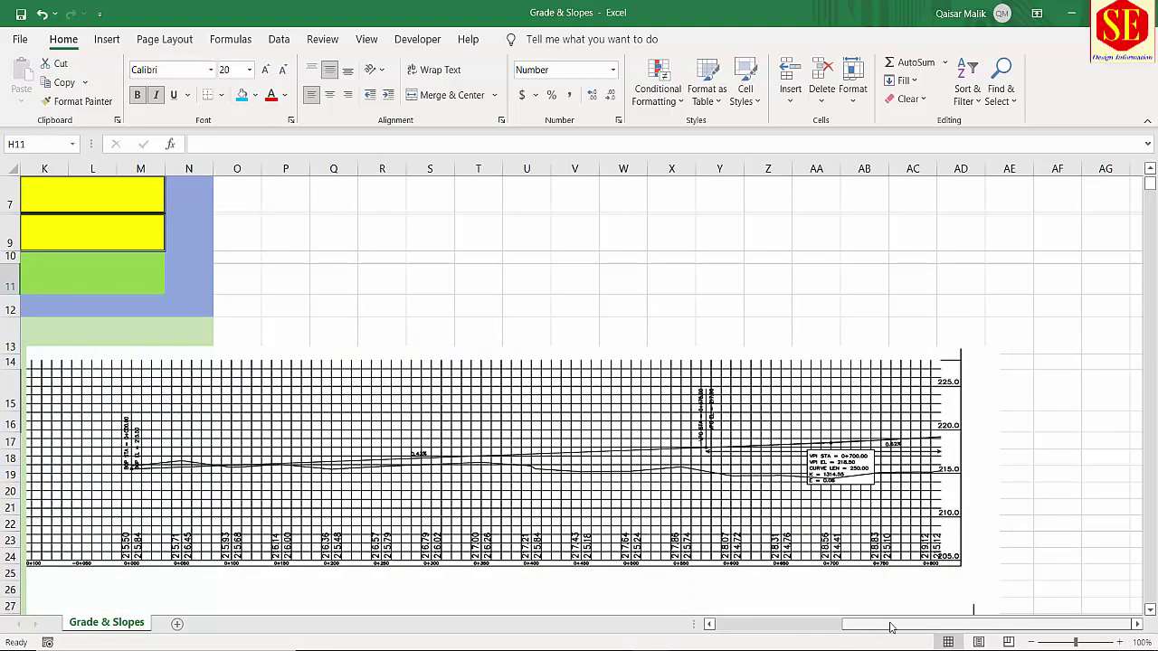
drag(874, 625, 748, 625)
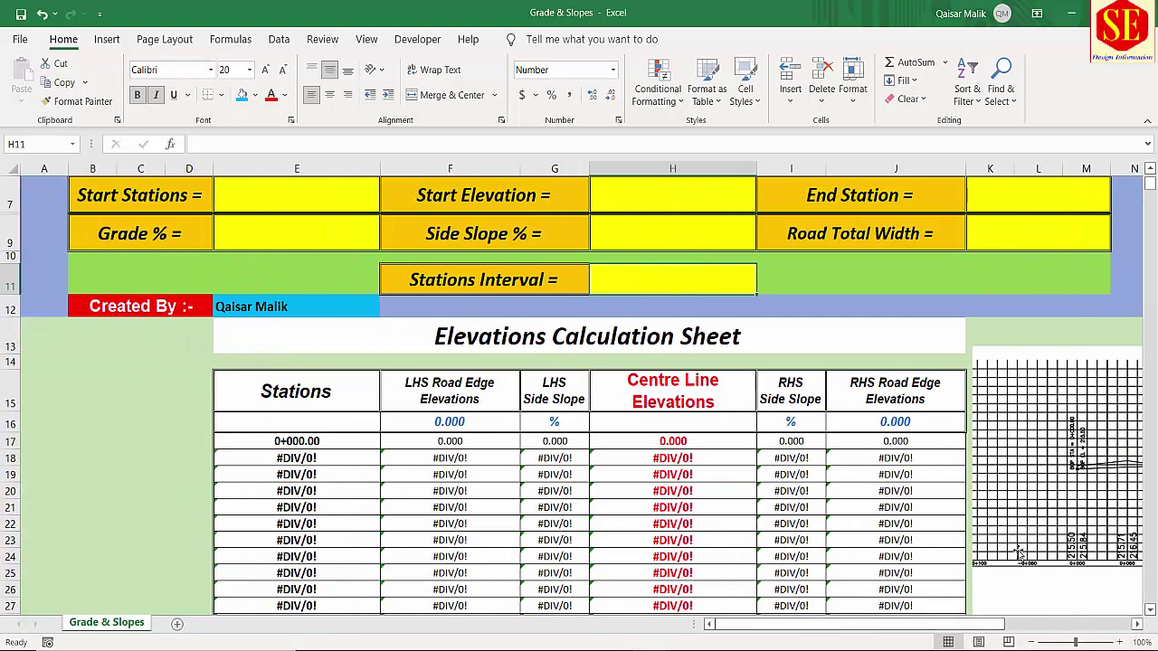
scroll(525, 396, up, 2)
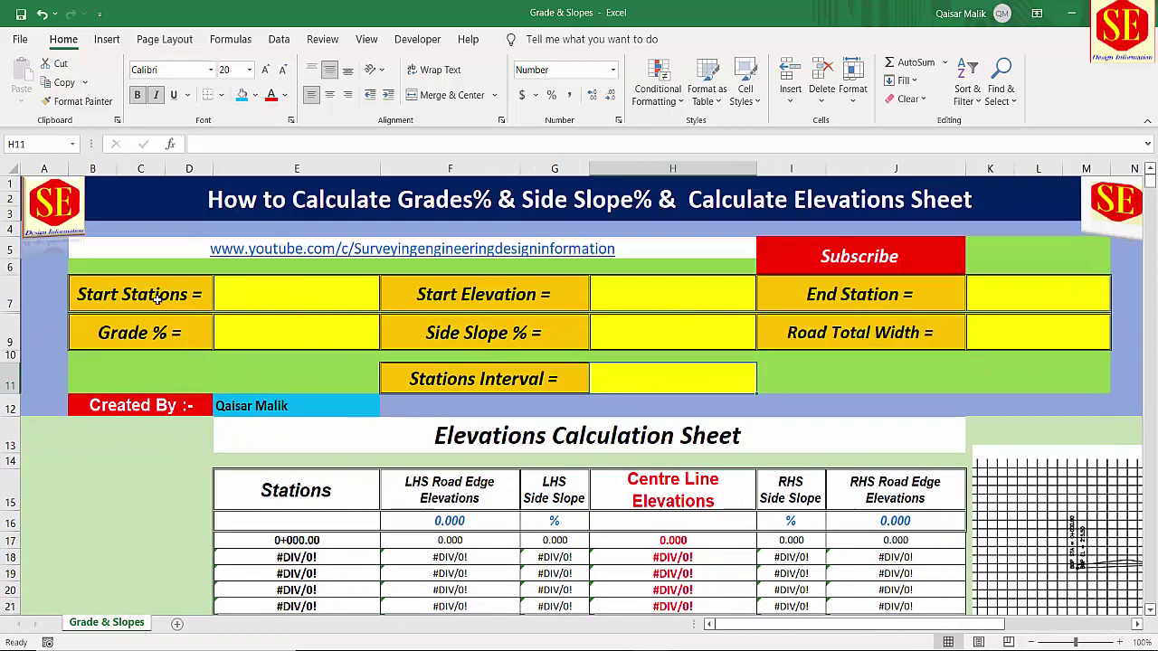
- Select the start station input, look up the BOP station and elevation on the AutoCAD profile of RCp01001, and return to Excel
click(254, 294)
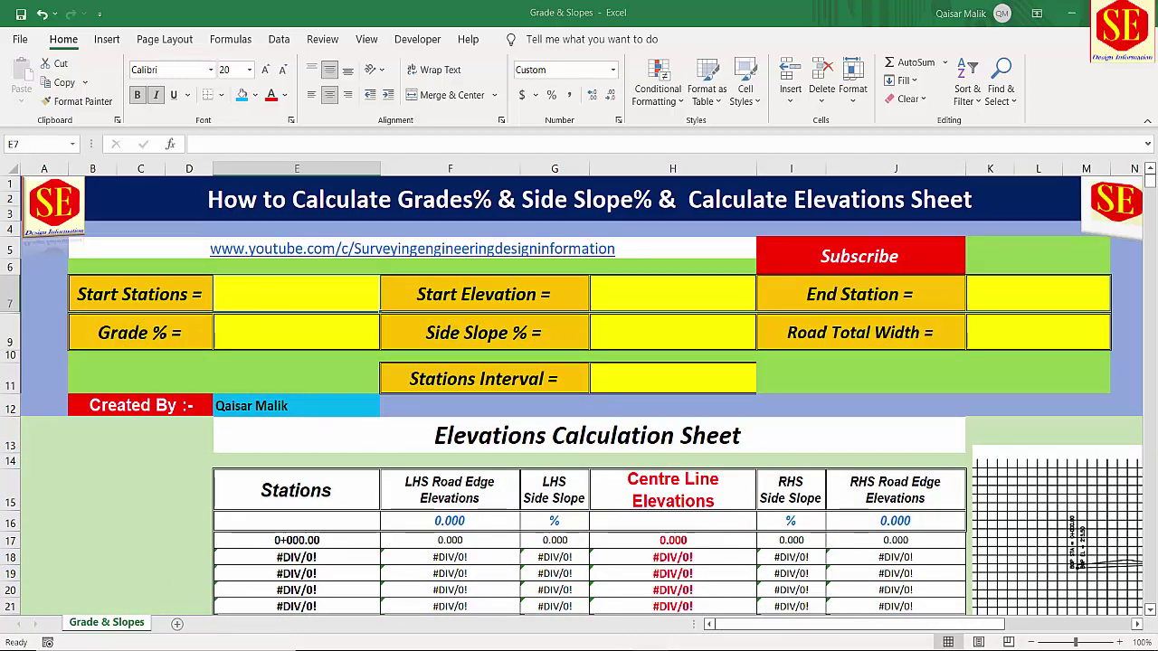
click(378, 604)
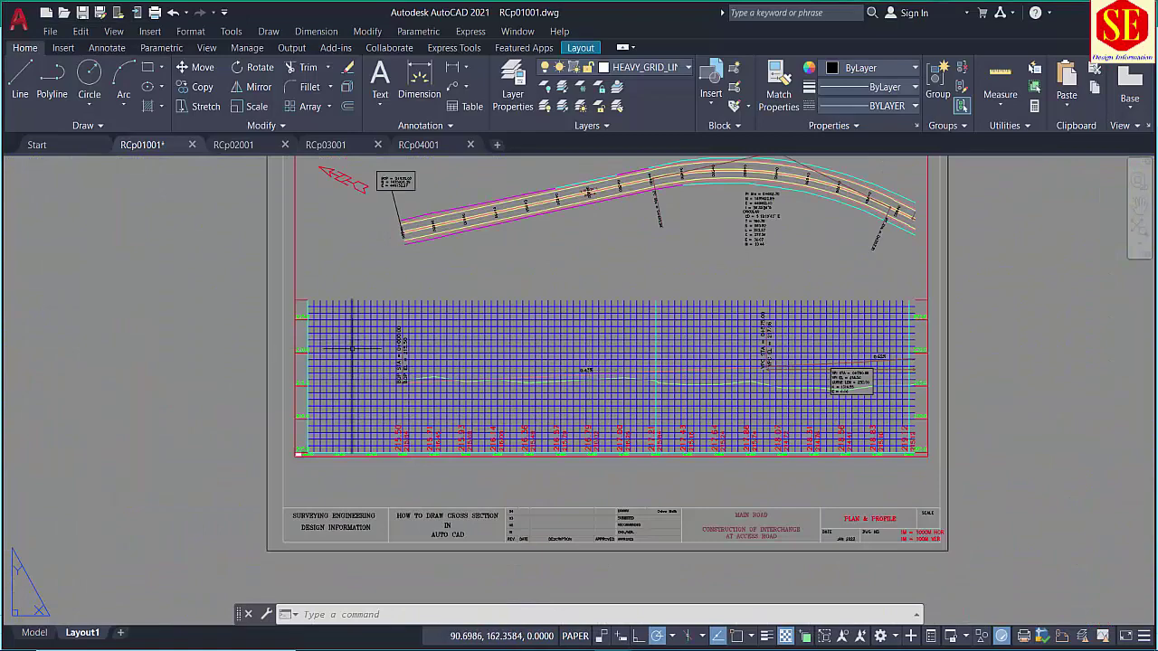
scroll(399, 349, up, 8)
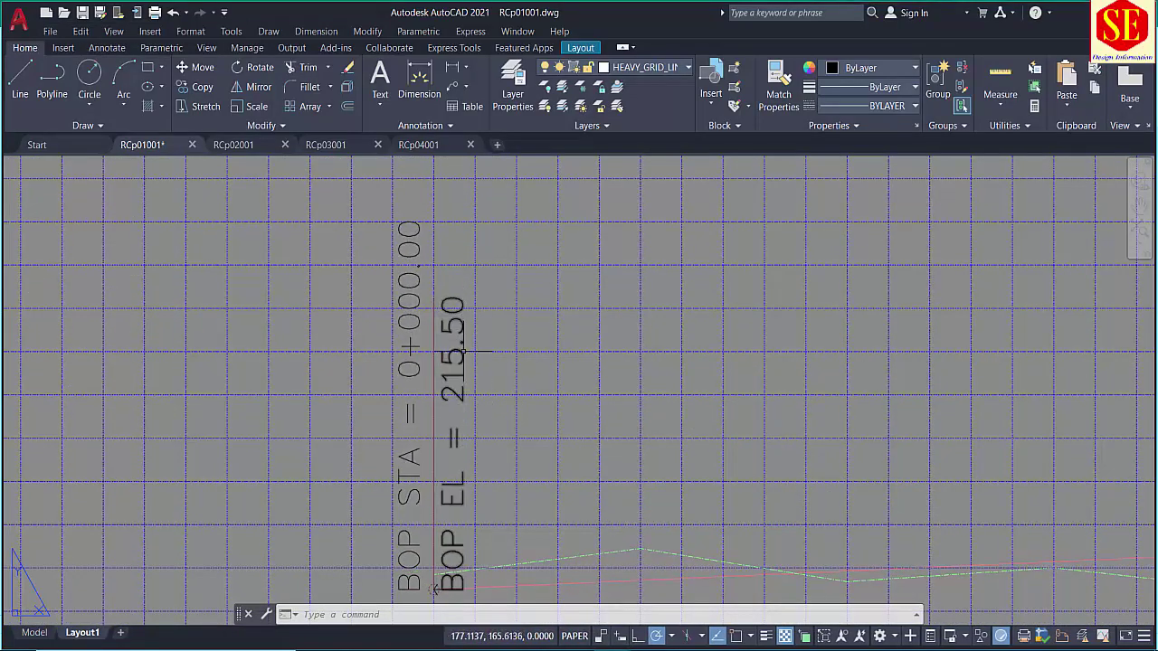
key(alt+Tab)
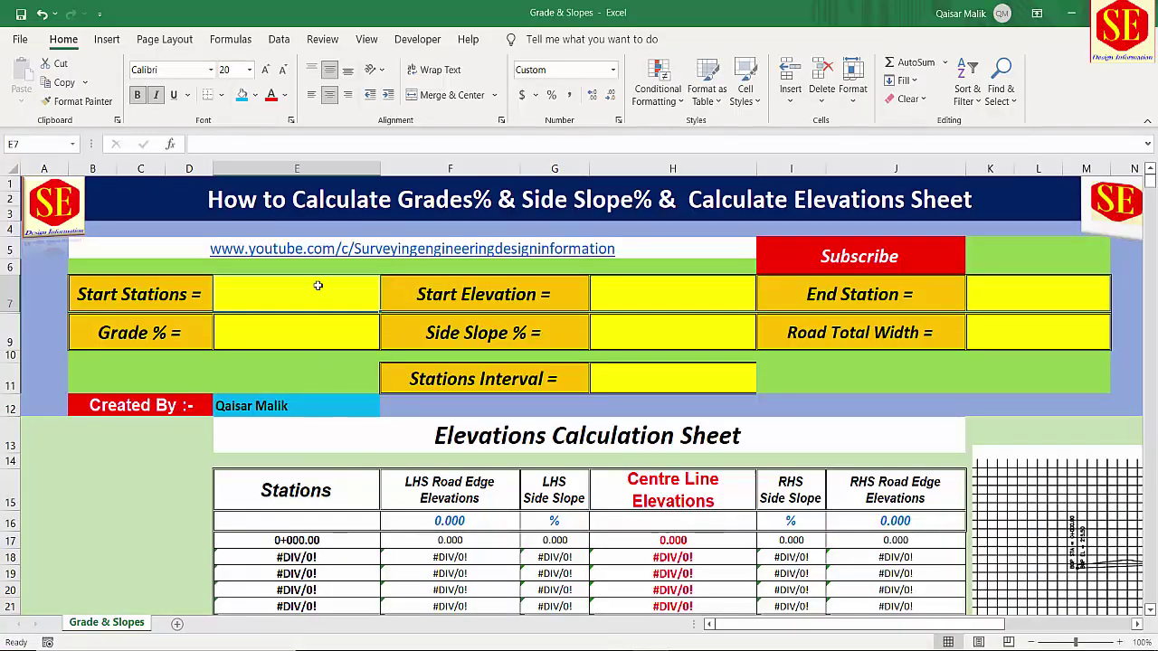
- Set the start station to 0 and the start elevation to 215.50
text(0)
key(Return)
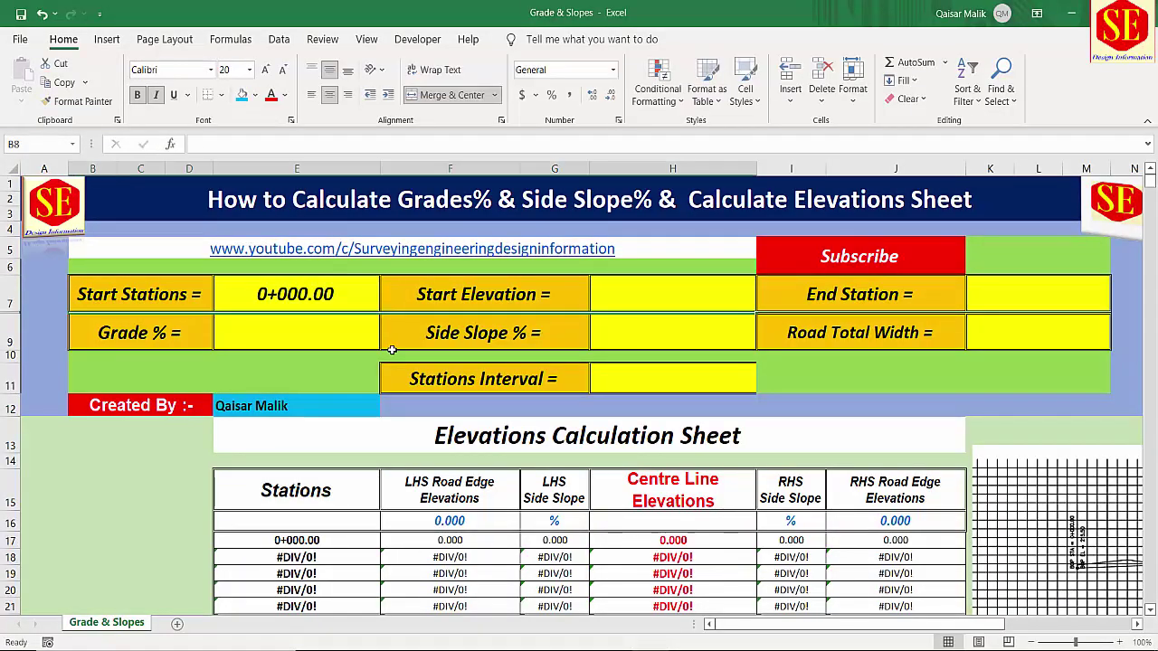
click(655, 303)
text(215.5)
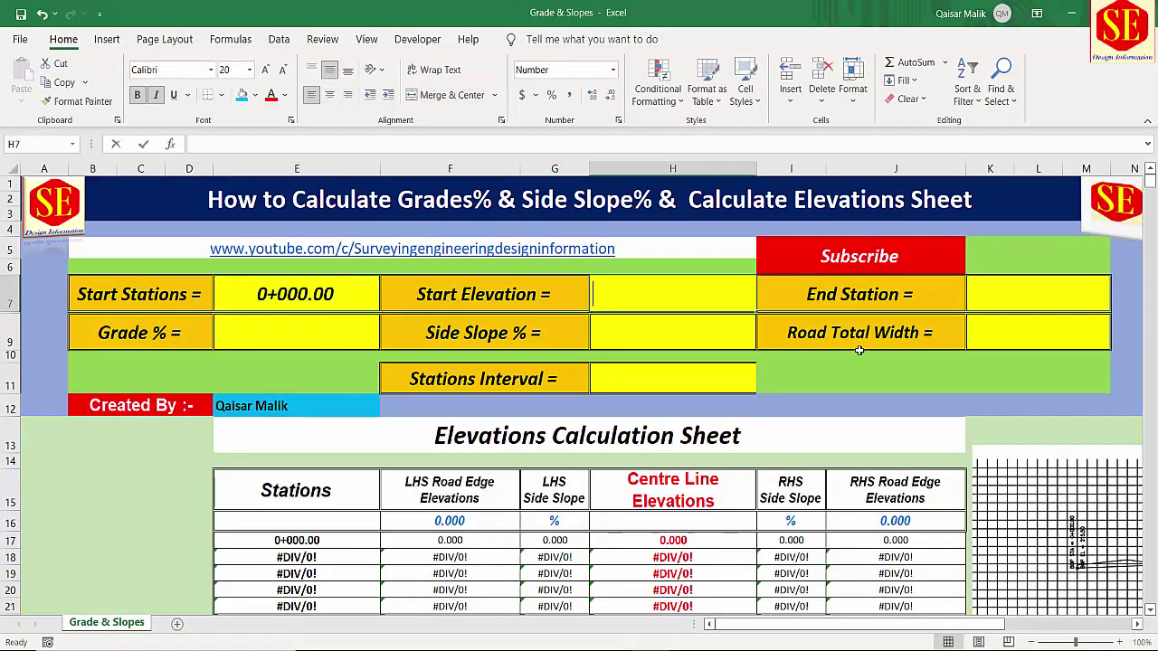
text(0)
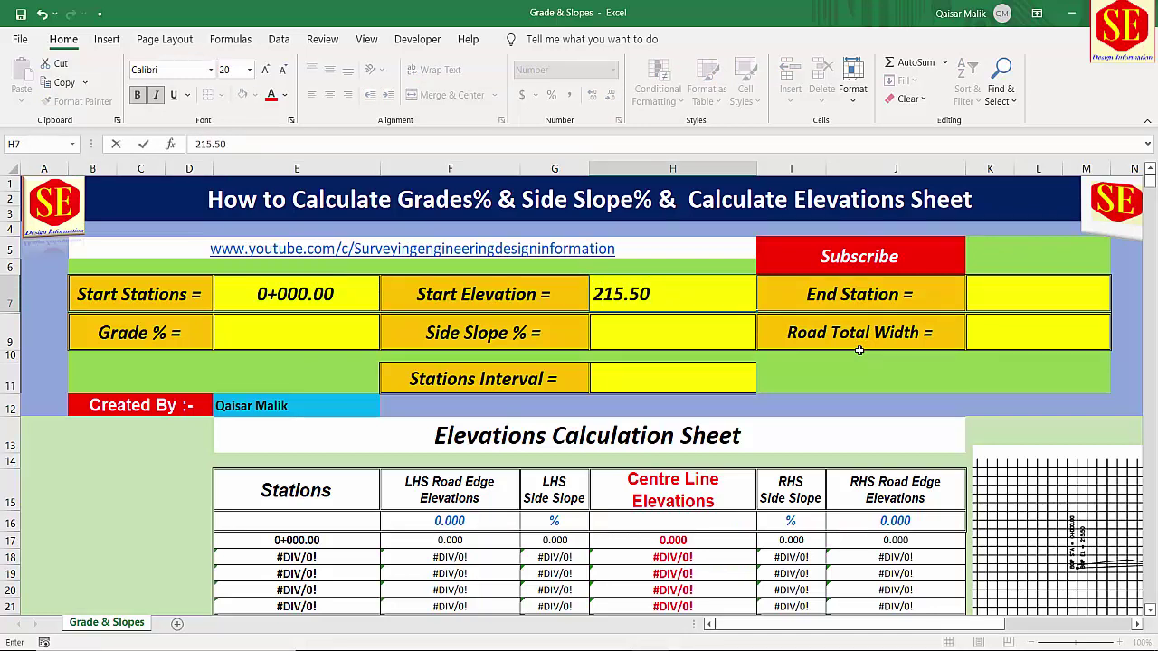
key(Return)
click(608, 299)
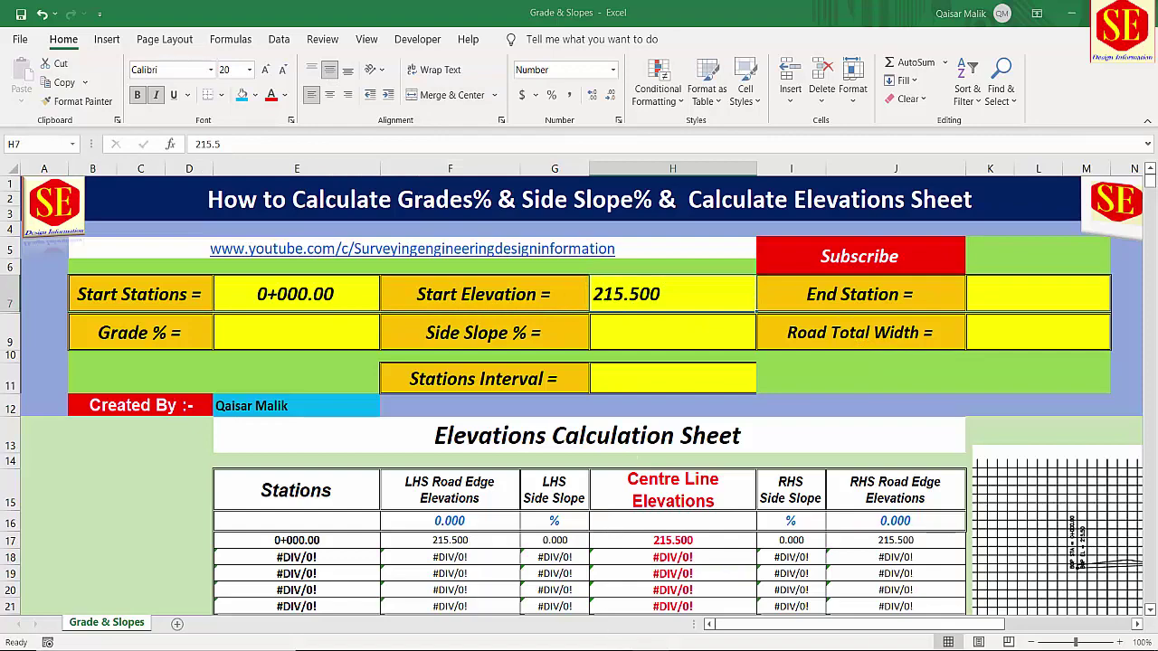
- Switch to AutoCAD and look up the VPC station and elevation on the RCp01001 profile, where the first grade ends
mouse_move(630, 622)
click(352, 611)
scroll(334, 383, down, 3)
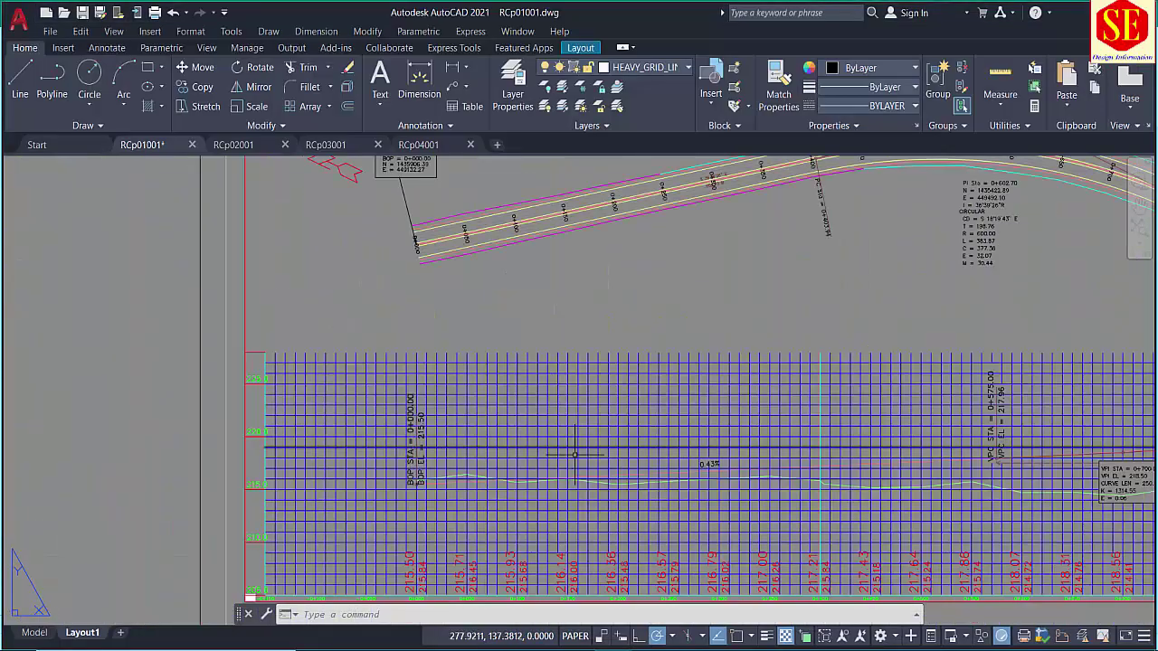
scroll(677, 401, up, 4)
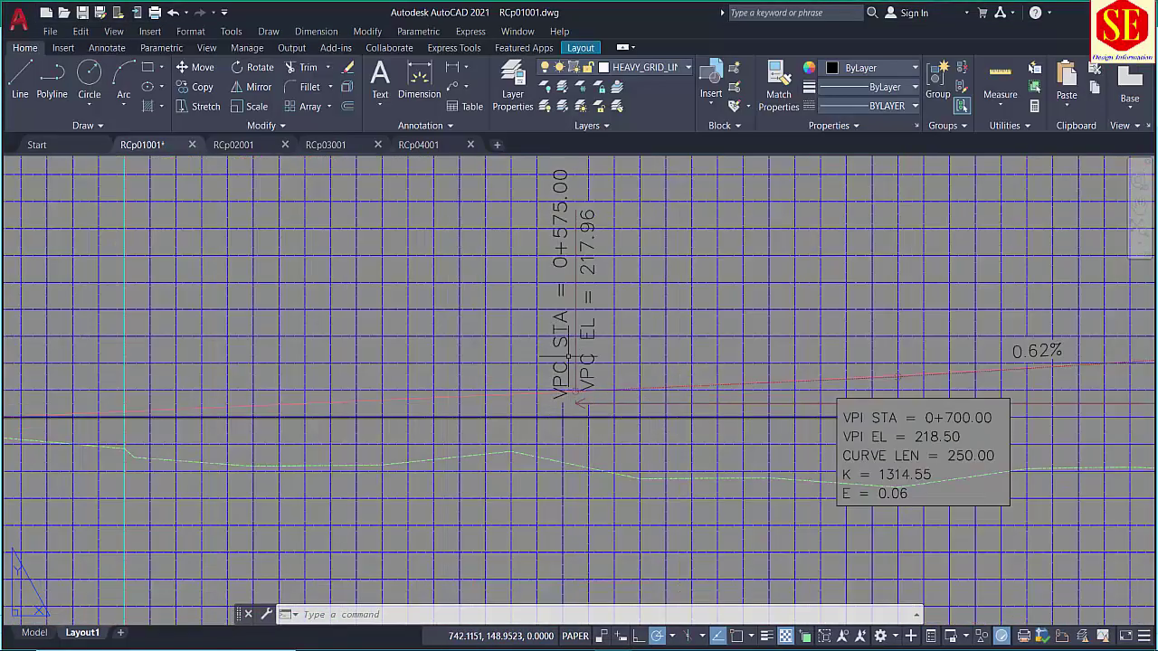
drag(573, 339, 645, 461)
scroll(645, 461, down, 3)
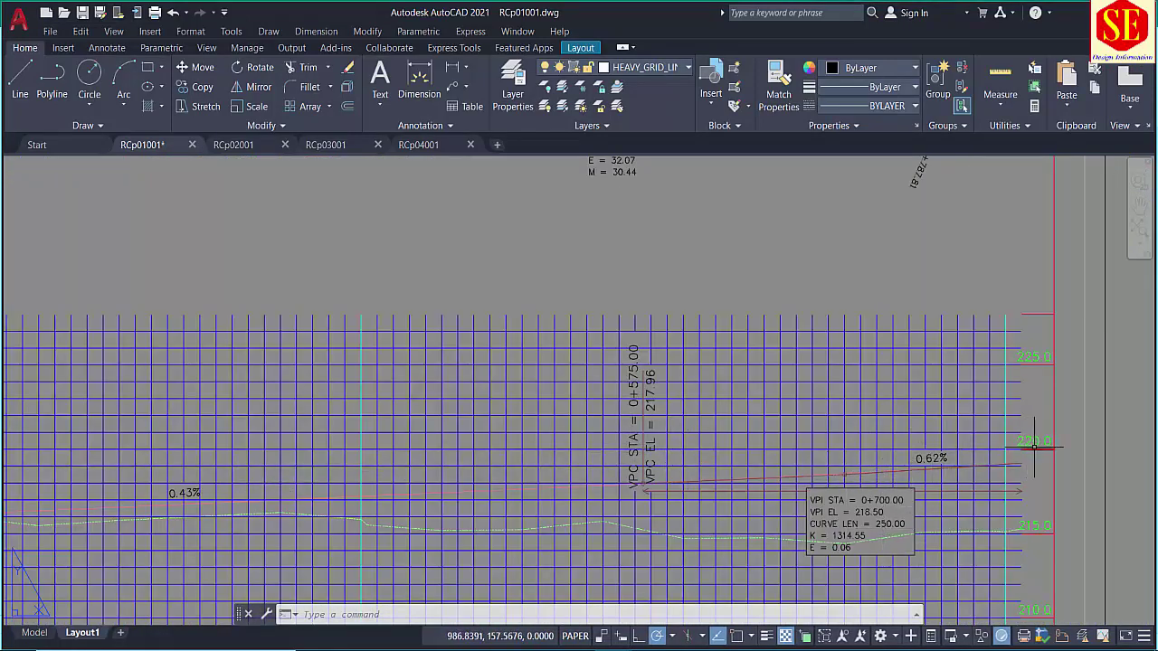
mouse_move(1039, 447)
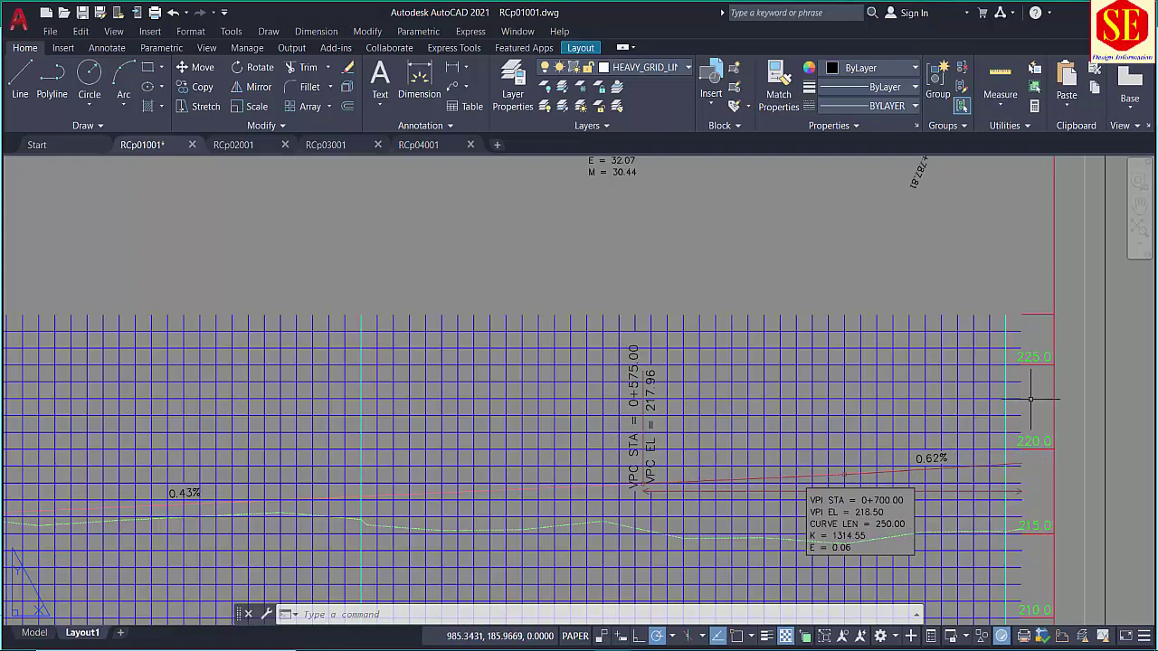
scroll(652, 418, up, 4)
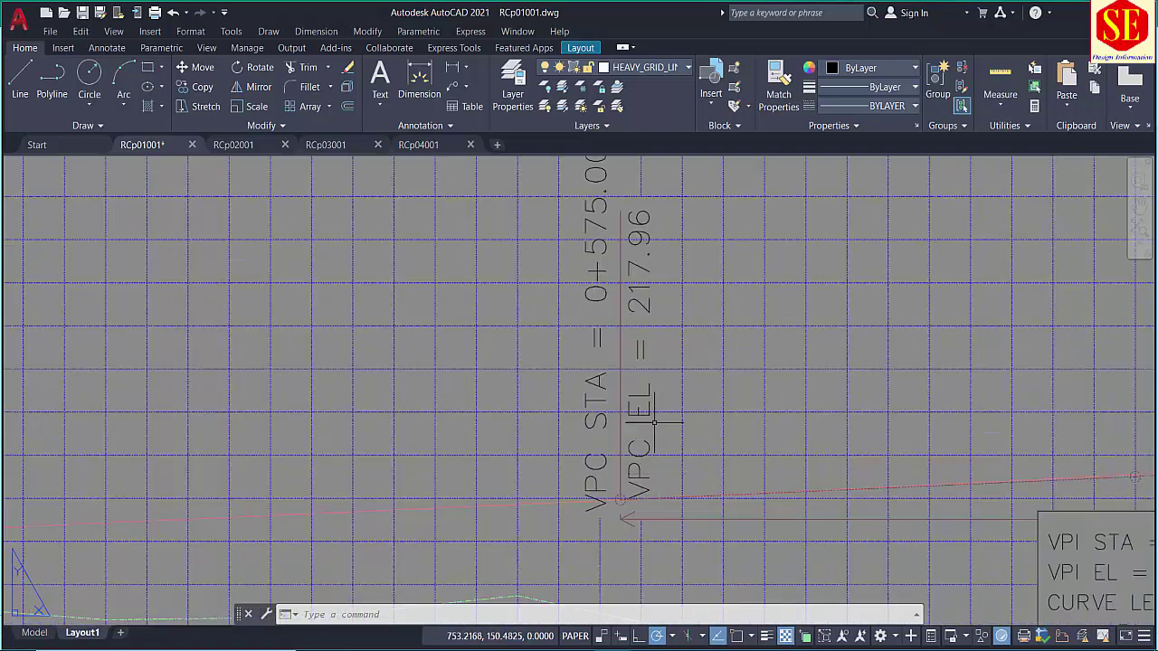
scroll(653, 421, down, 2)
scroll(628, 369, up, 2)
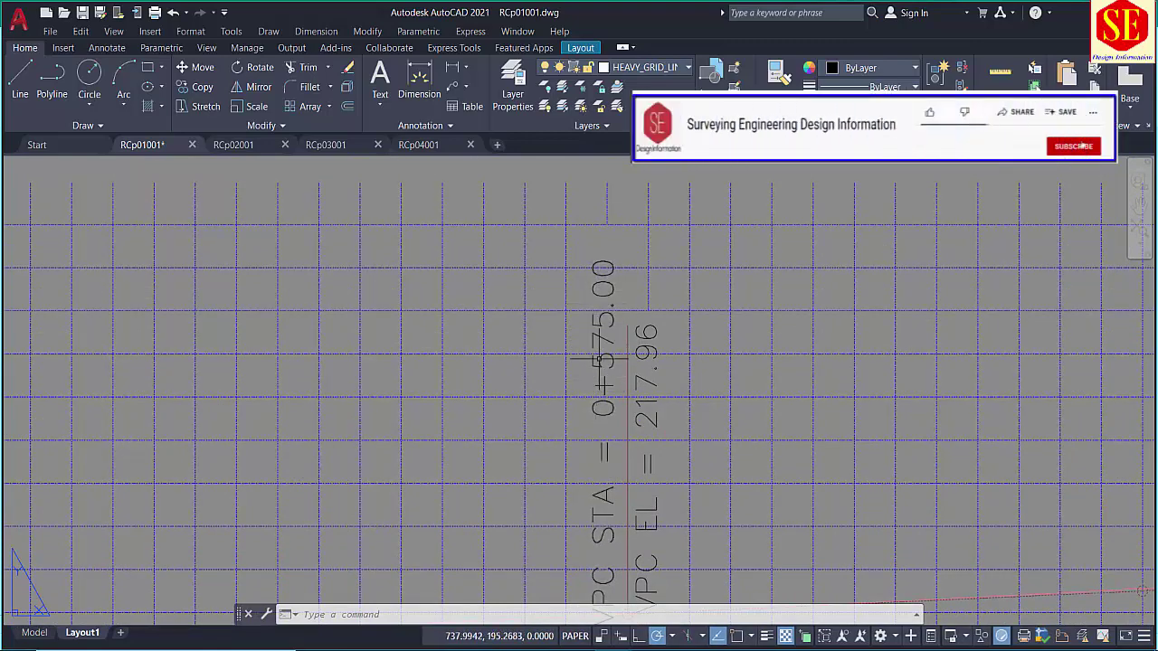
scroll(599, 360, down, 2)
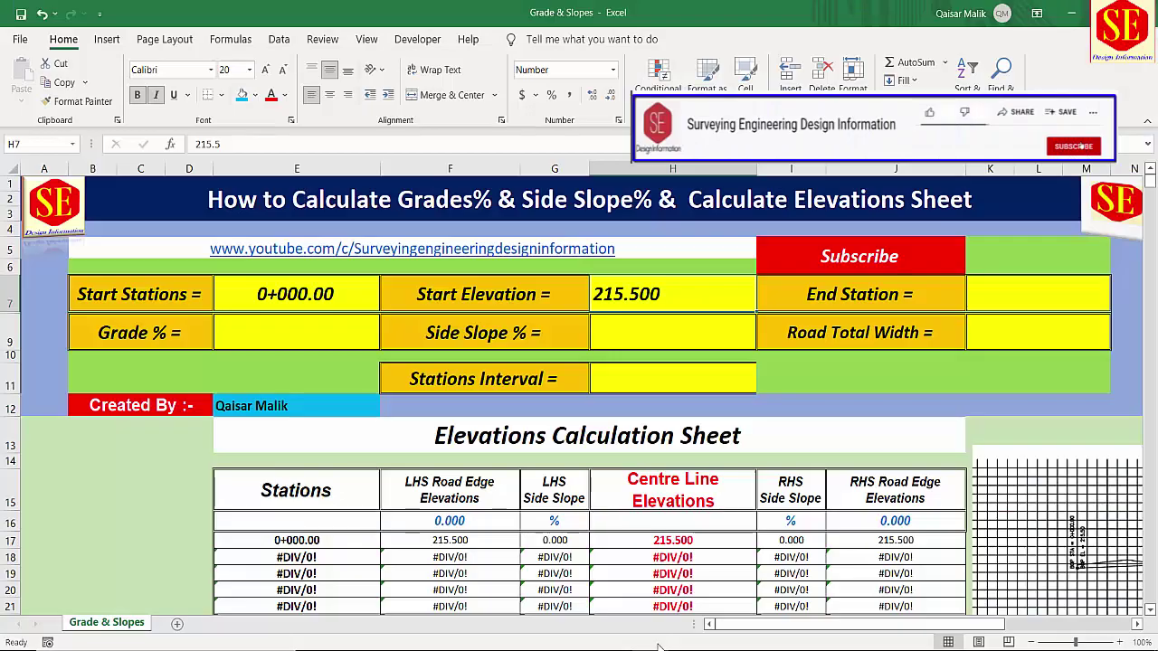
- Return to Excel and set the end station to 575
click(1003, 285)
text(575)
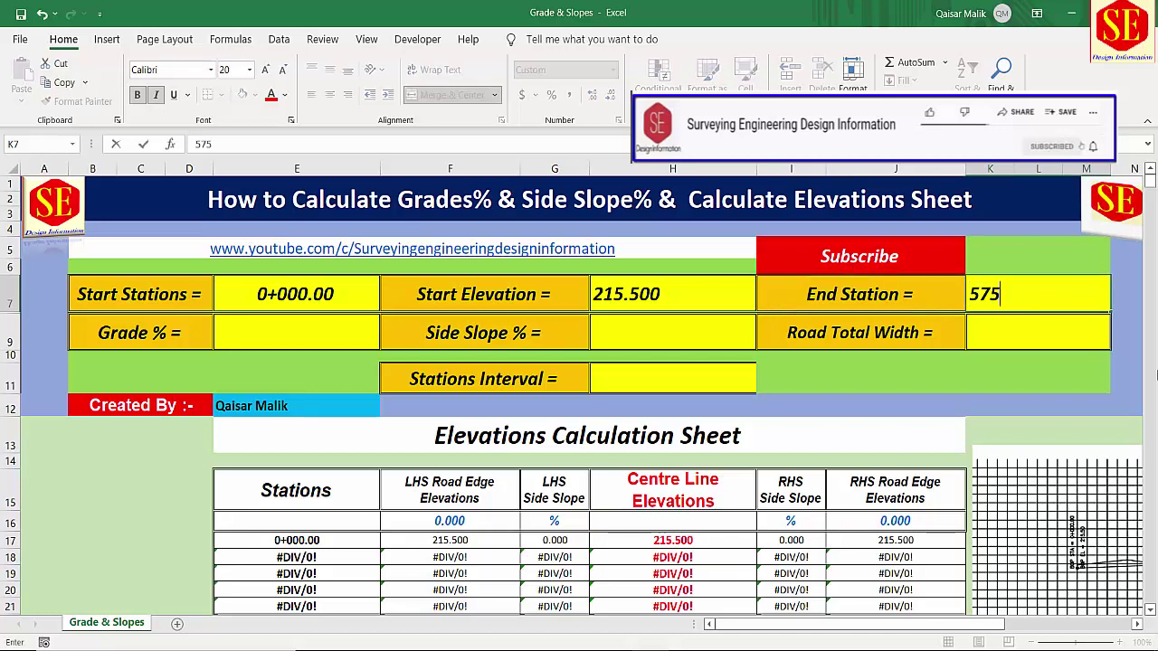
key(Return)
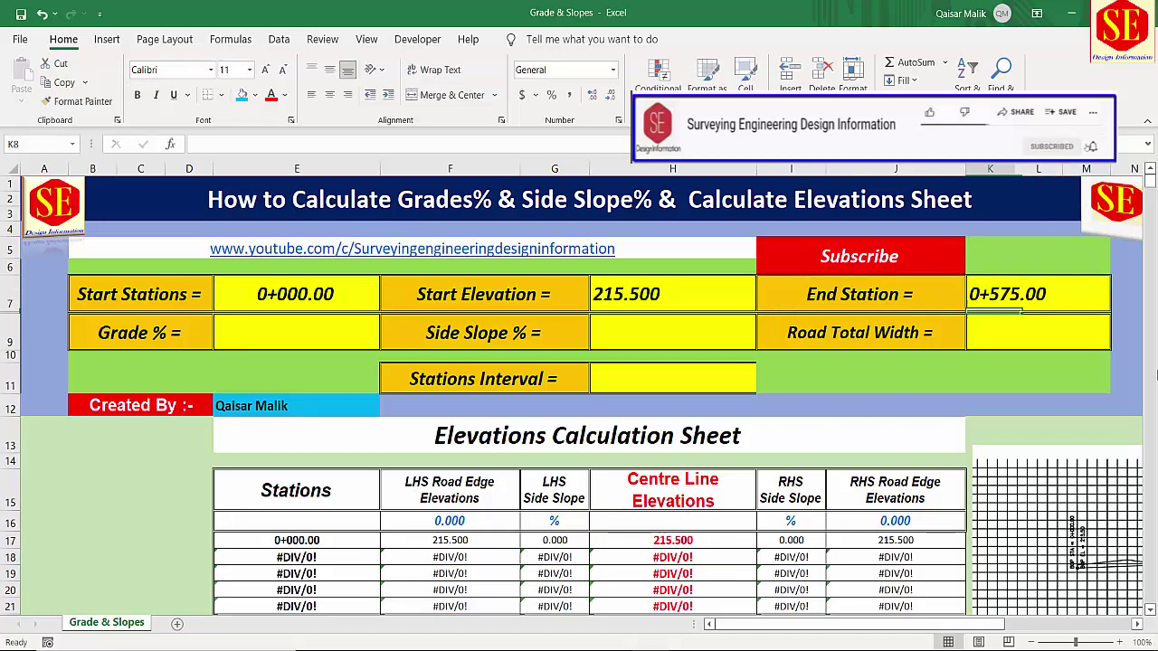
click(1027, 301)
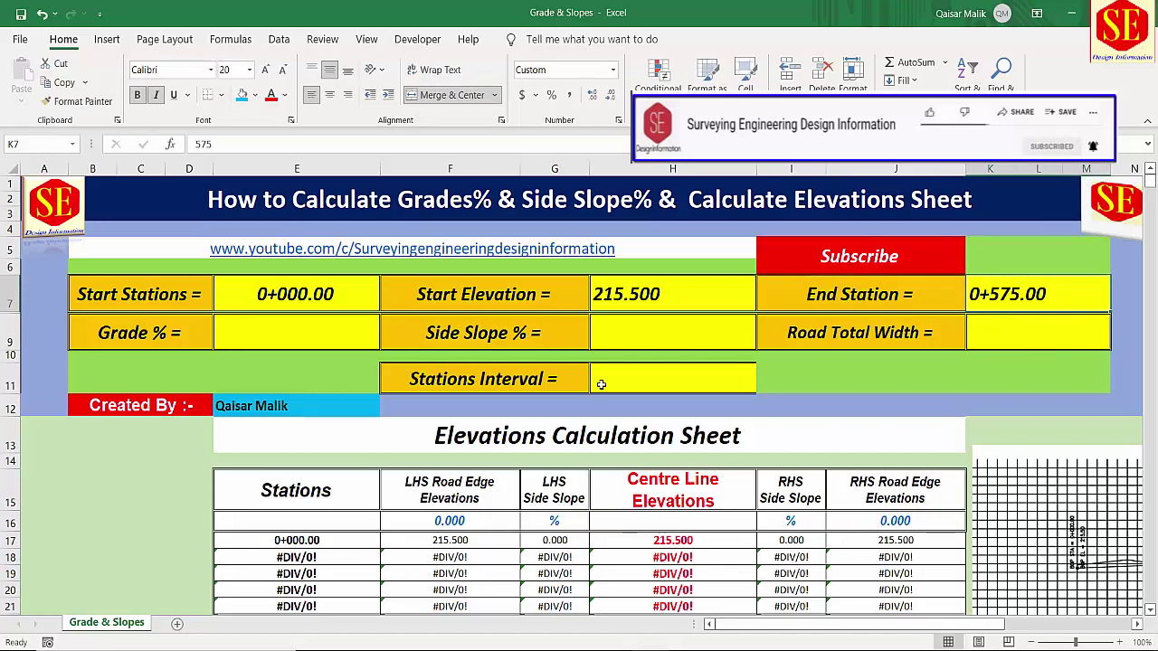
- Look up the grade between the BOP and VPC on the AutoCAD profile and enter 0.430 as the grade percentage in Excel
click(262, 333)
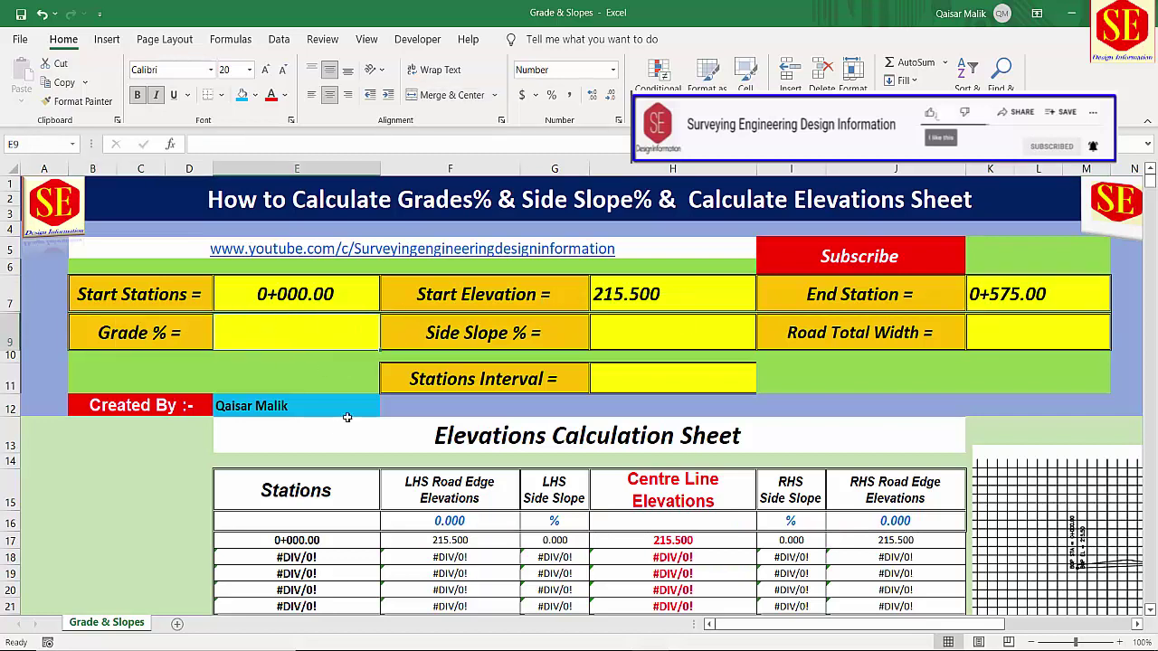
mouse_move(614, 644)
click(367, 614)
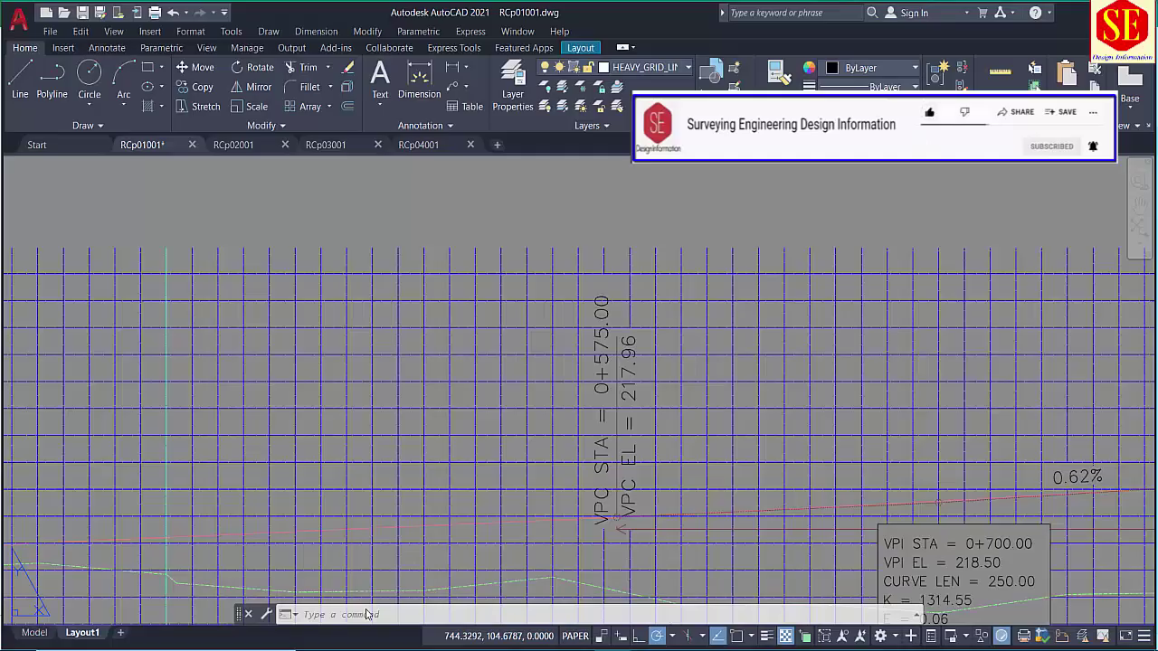
scroll(616, 352, down, 2)
drag(615, 352, 1073, 292)
scroll(851, 347, down, 1)
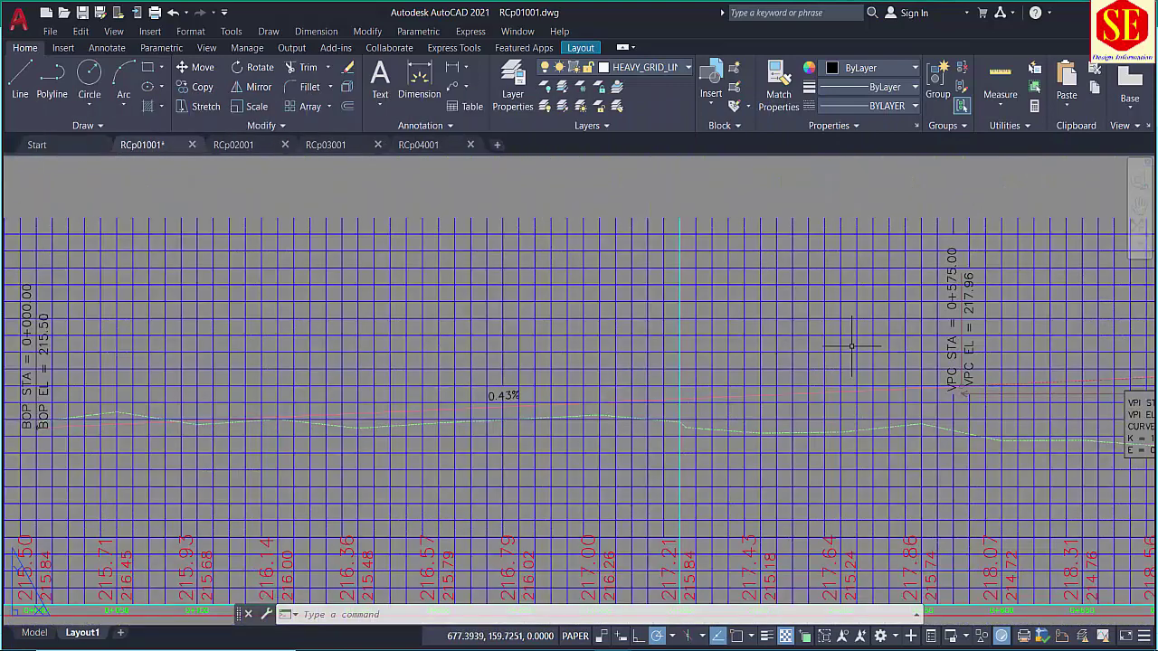
scroll(480, 407, up, 5)
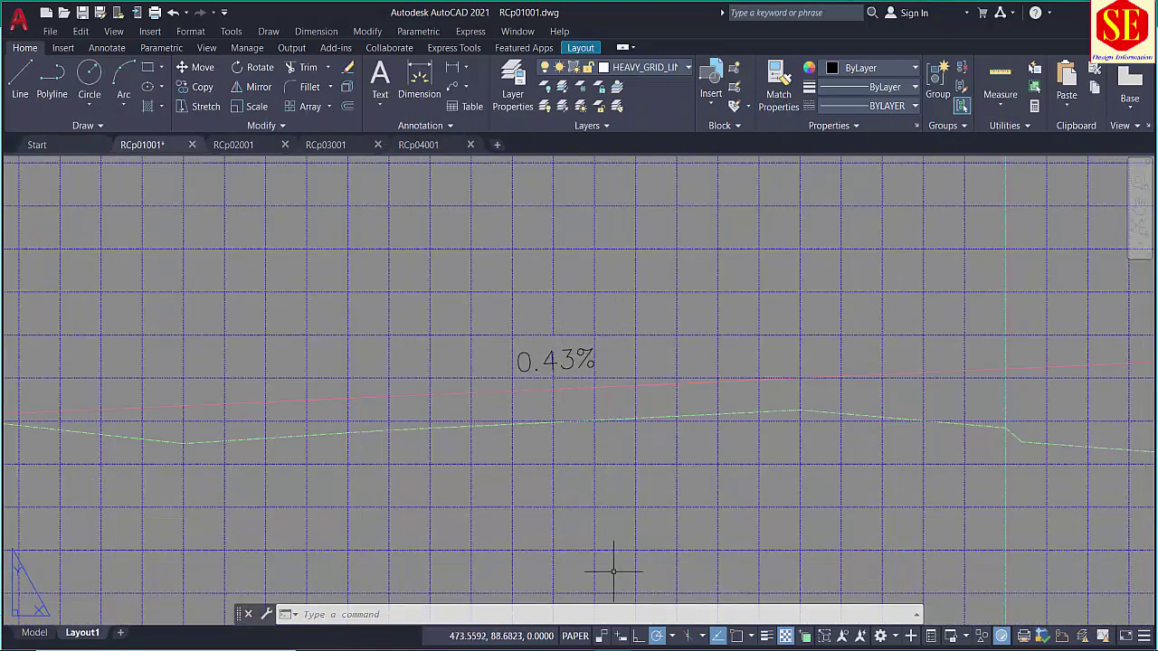
mouse_move(645, 646)
click(647, 588)
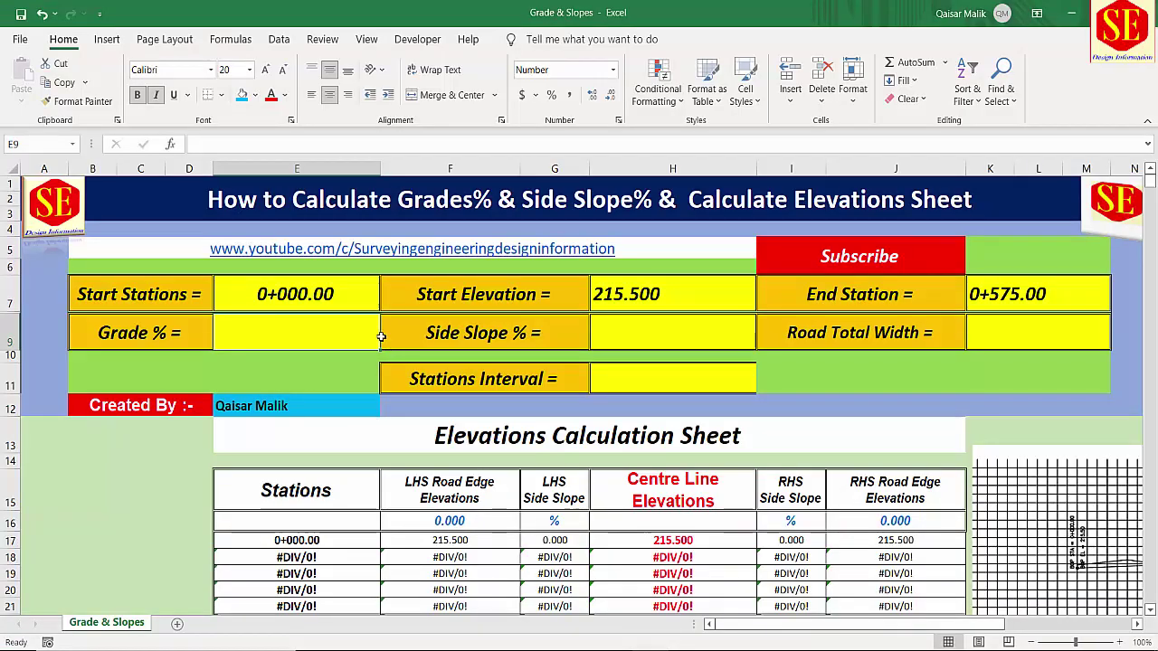
text(0.)
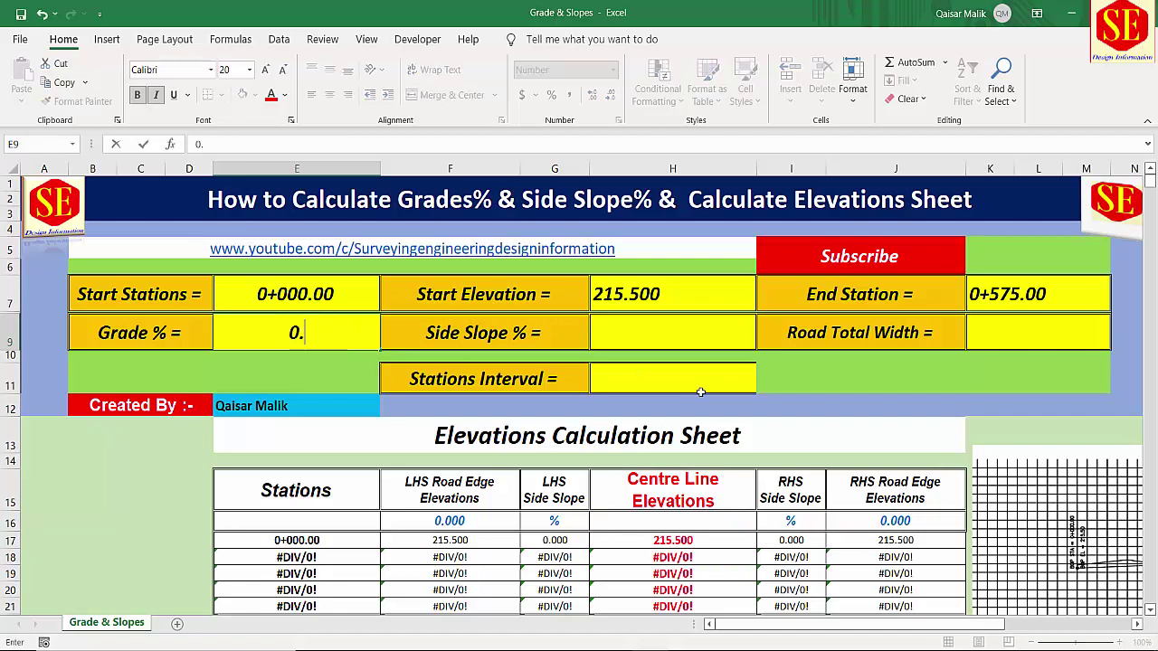
text(430)
key(Return)
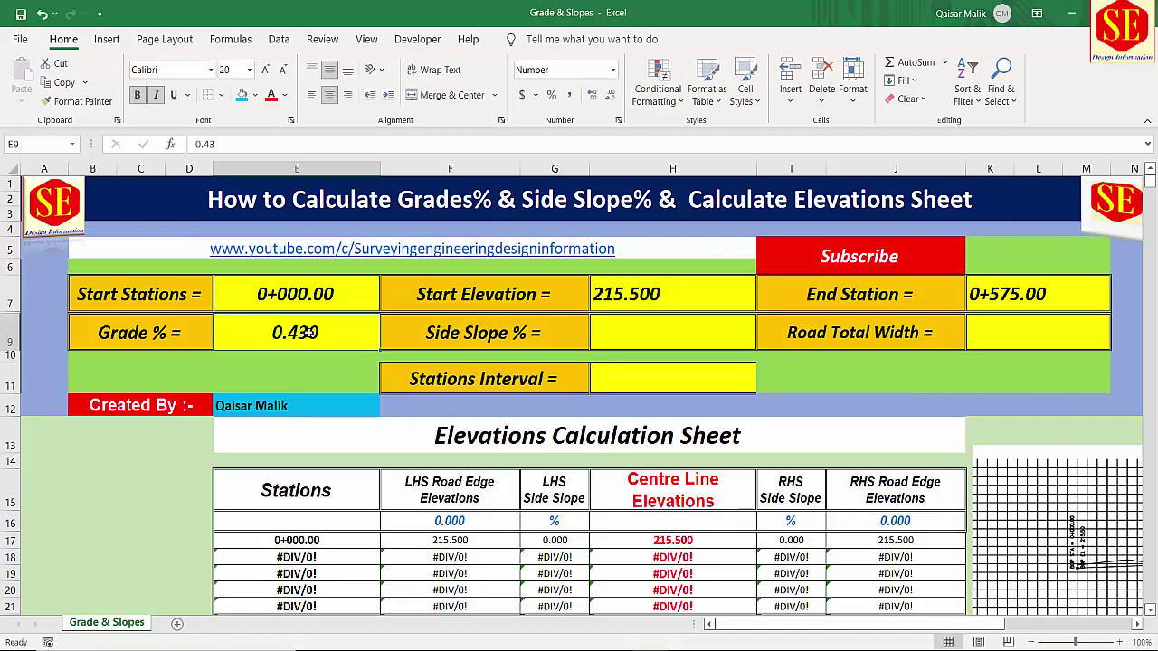
- Check the carriageway cross slope on the typical road cross-section drawing and set the side slope percentage to -1.50 in Excel
click(443, 332)
key(Right)
scroll(444, 287, down, 1)
click(443, 287)
click(638, 286)
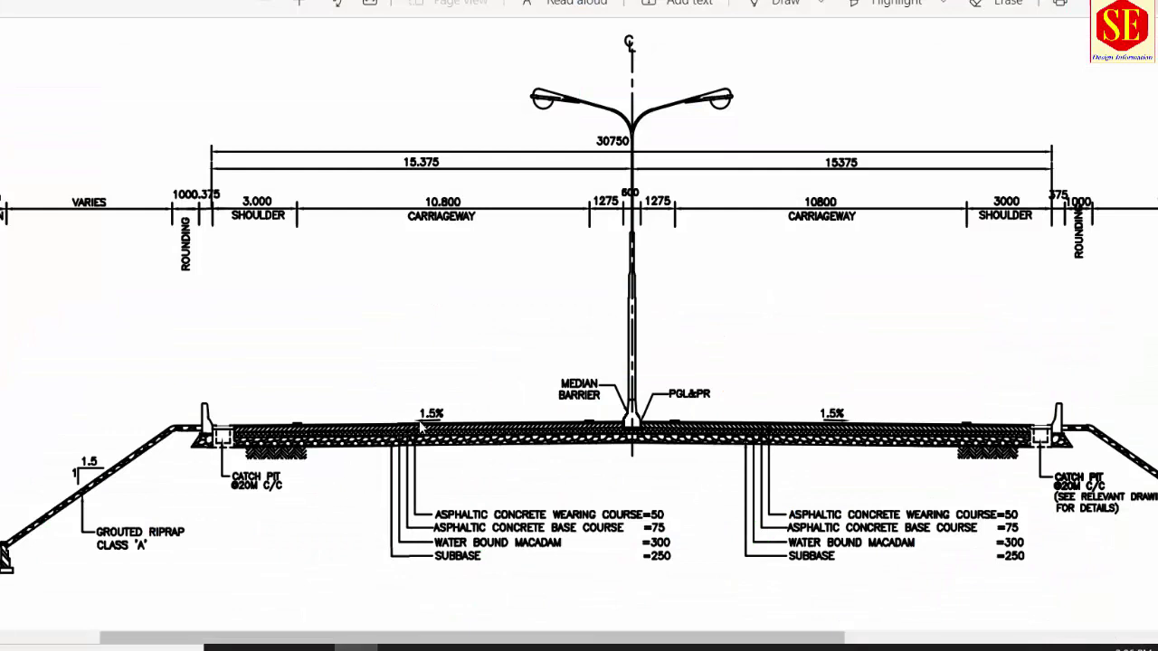
mouse_move(422, 427)
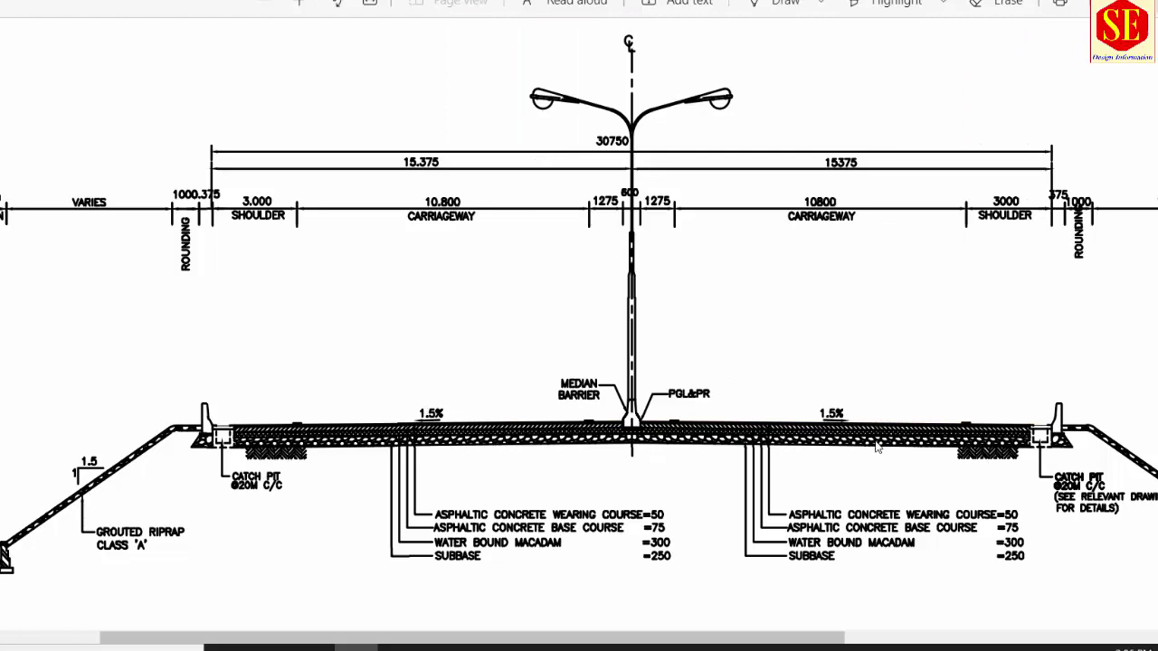
mouse_move(862, 433)
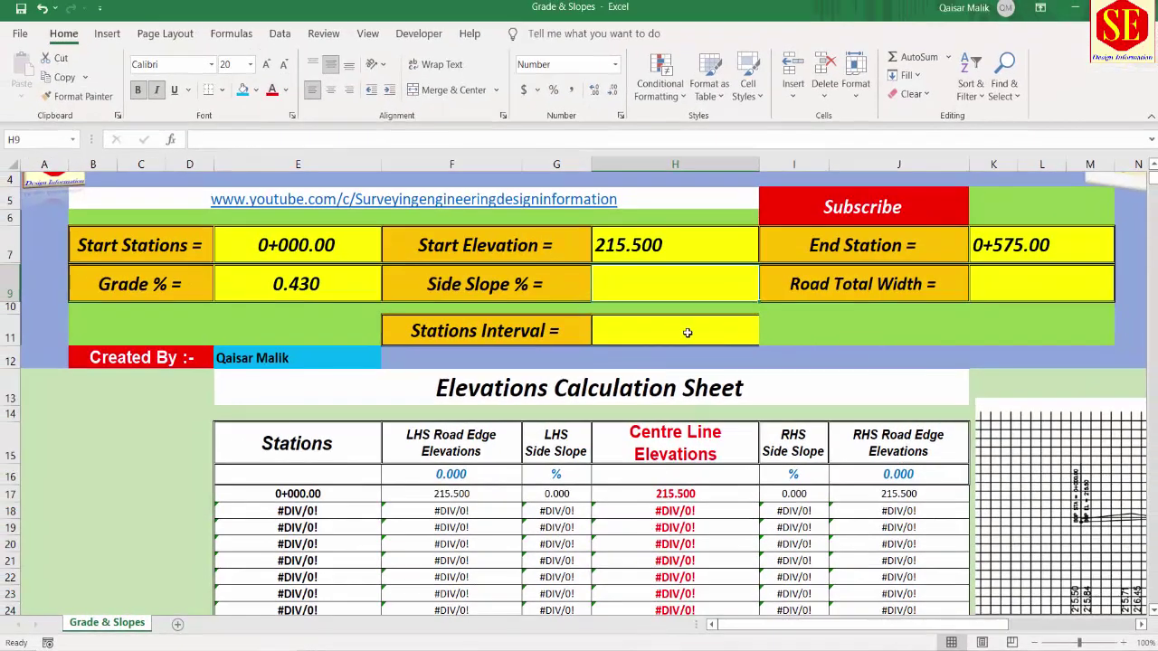
text(-1.50)
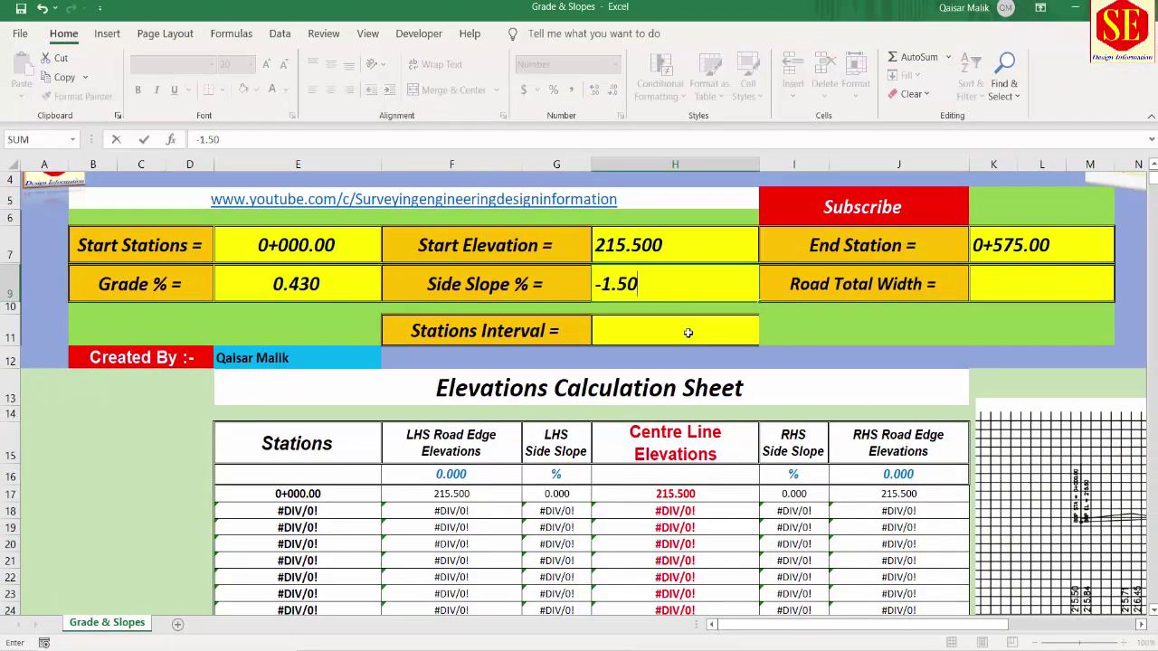
key(Return)
click(681, 282)
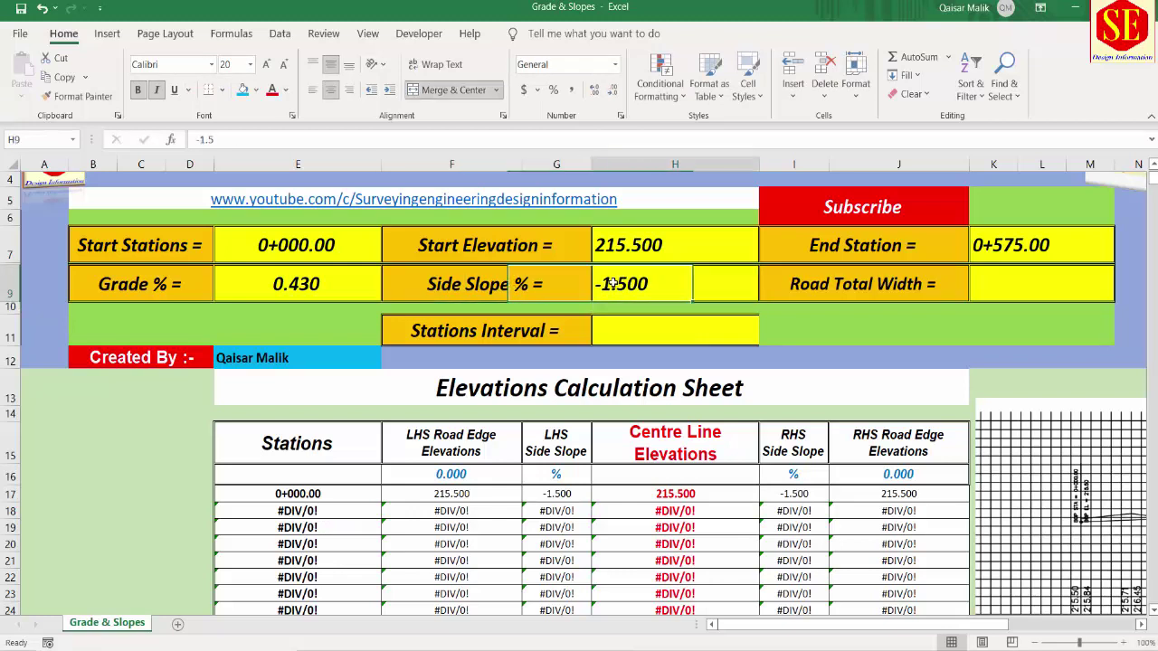
- Set the road total width to 30.750
click(825, 279)
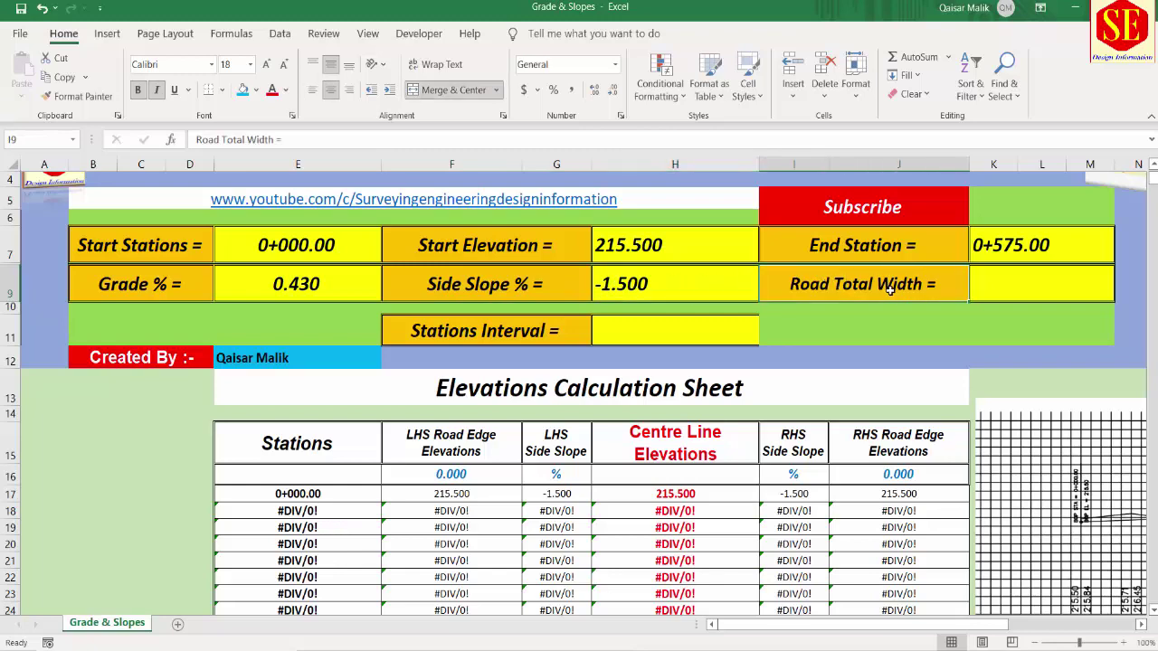
click(1028, 279)
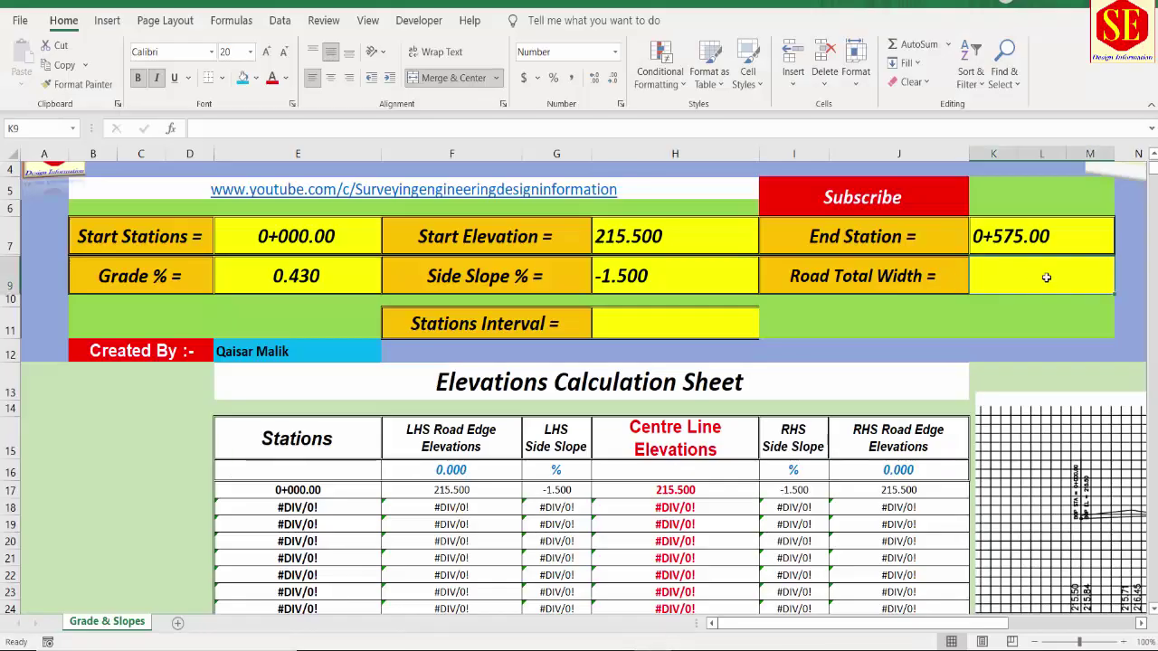
text(30.75)
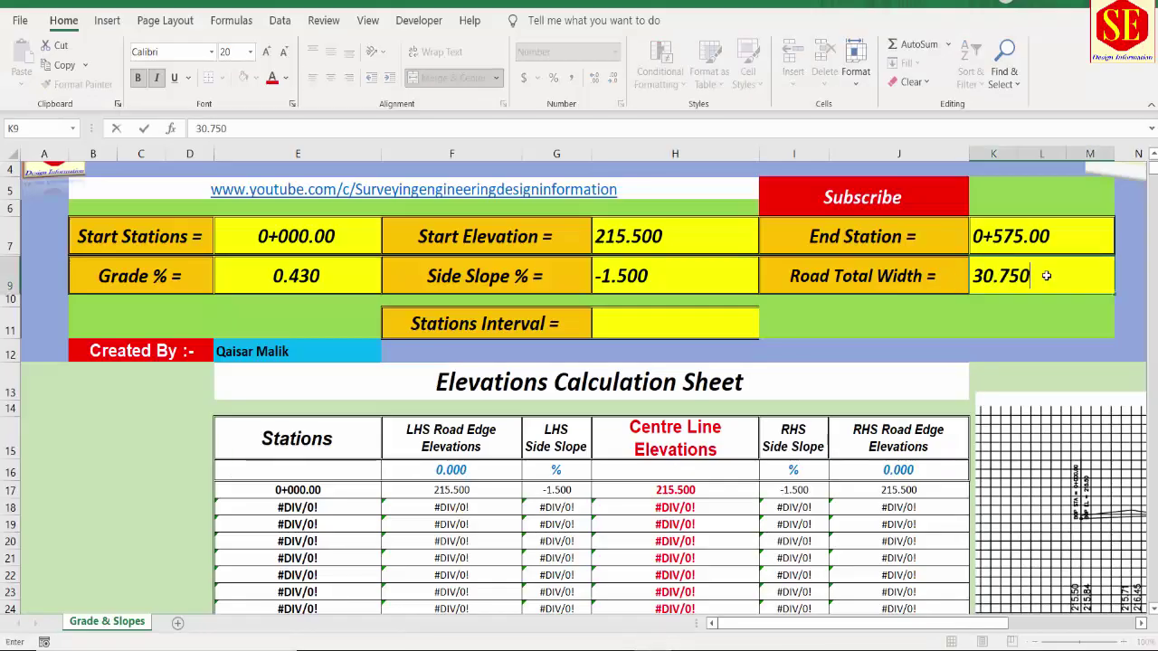
key(Return)
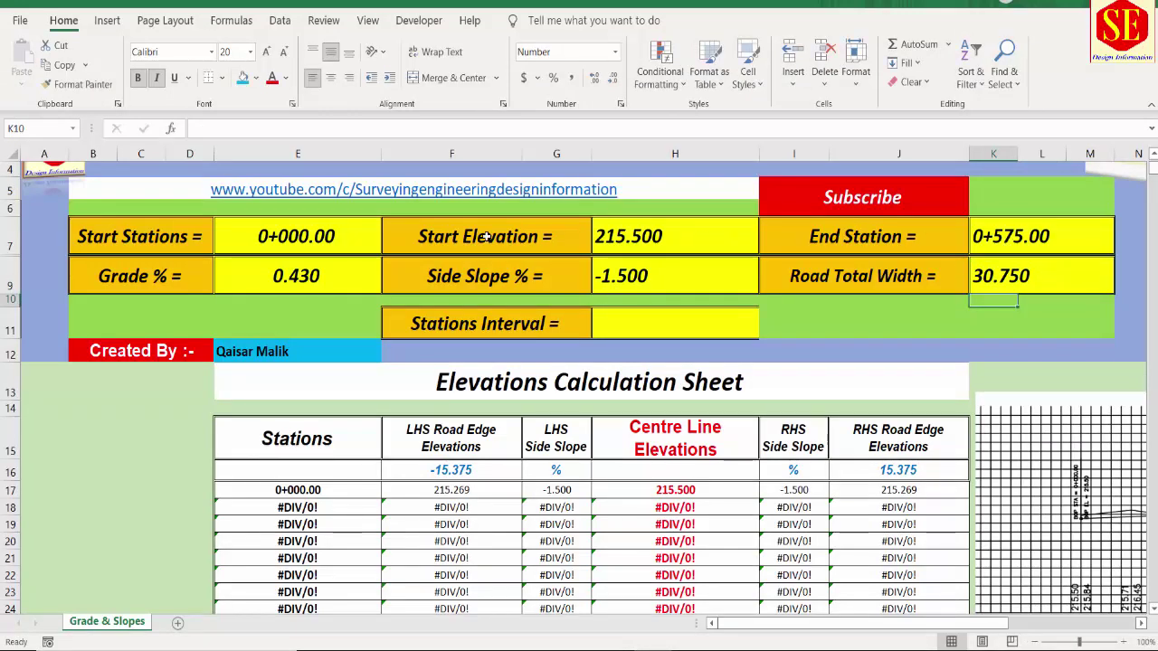
- Select the stations interval input, look up the station spacing along the base of the RCp01001 profile in AutoCAD, and return to Excel
click(449, 333)
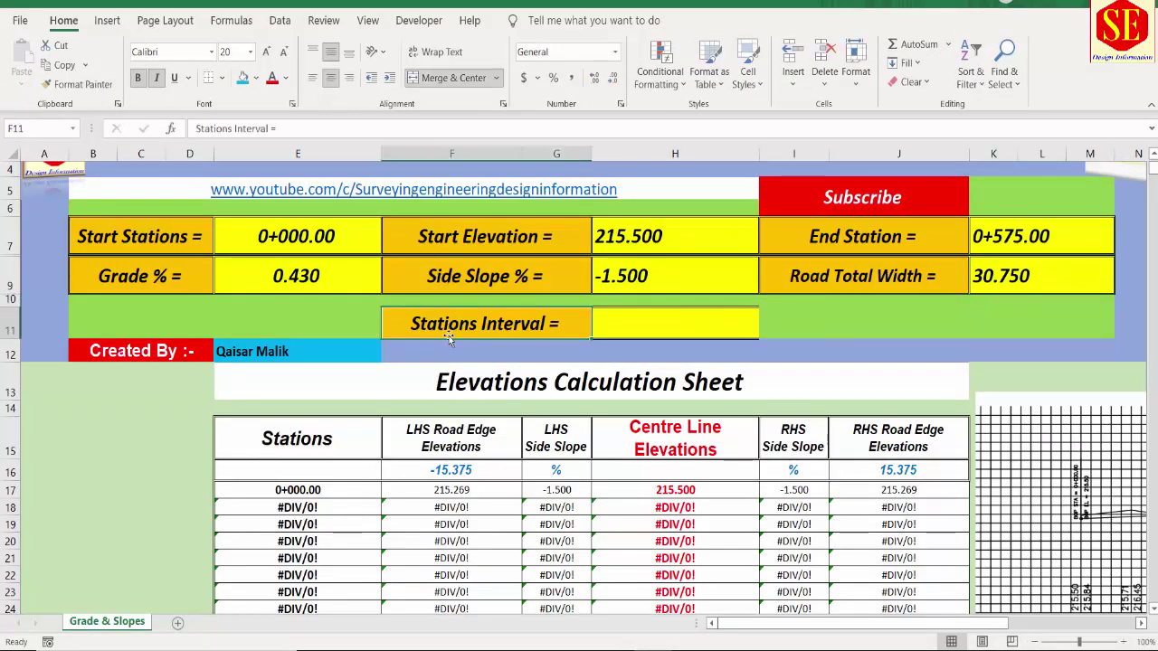
click(620, 330)
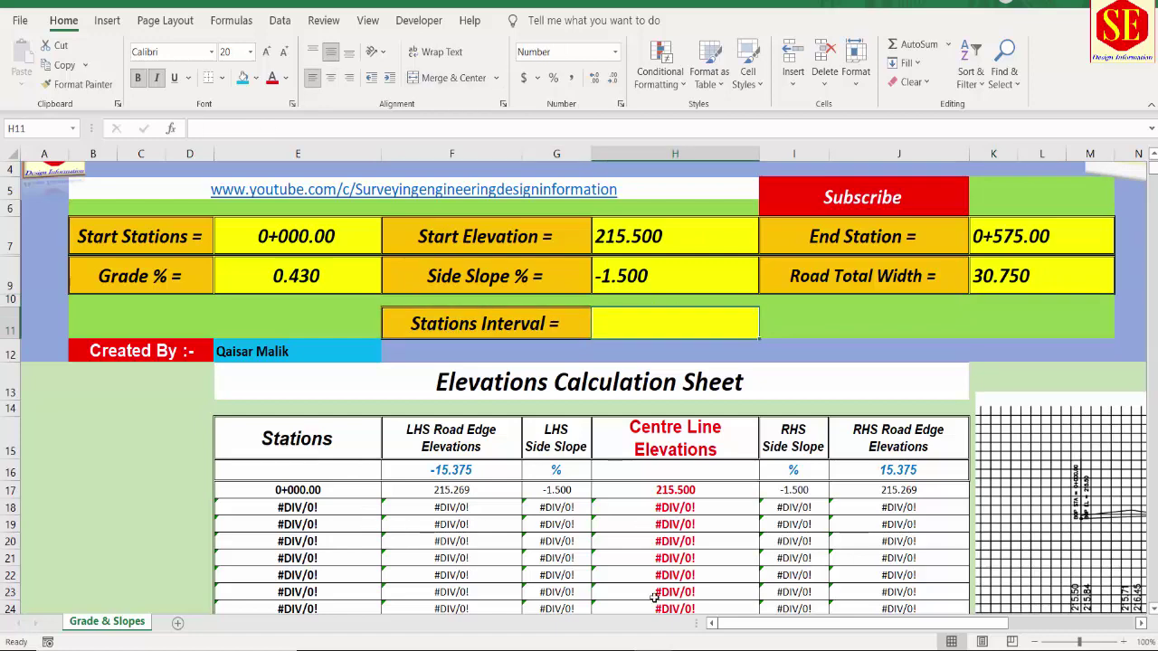
click(368, 602)
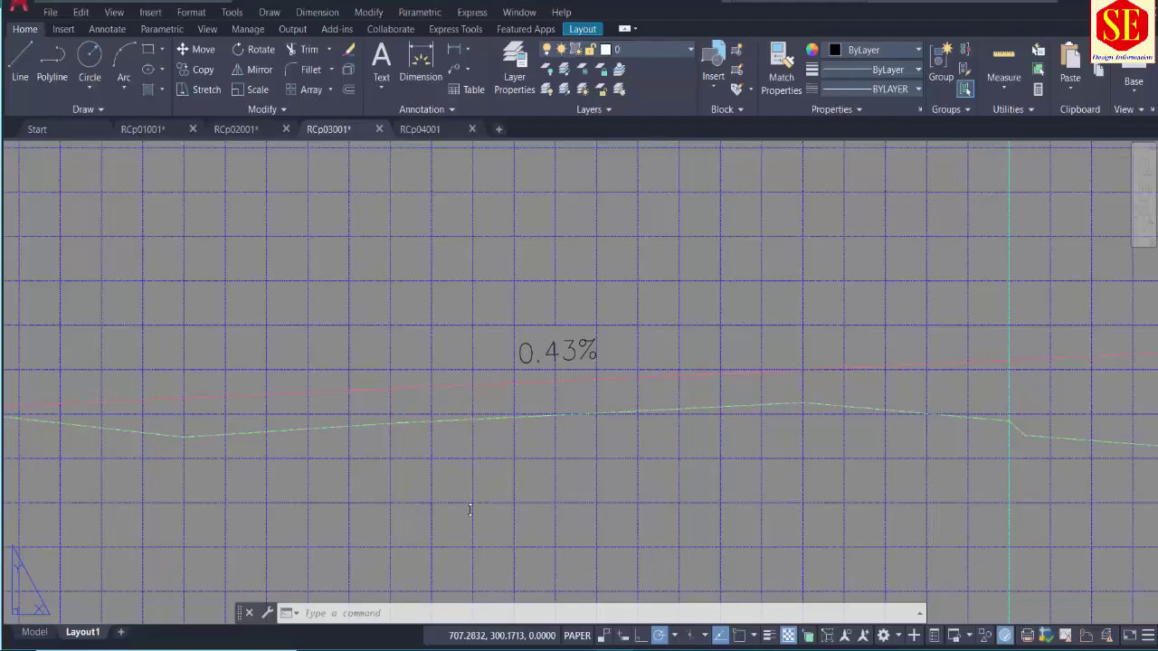
scroll(279, 393, down, 8)
scroll(280, 392, up, 8)
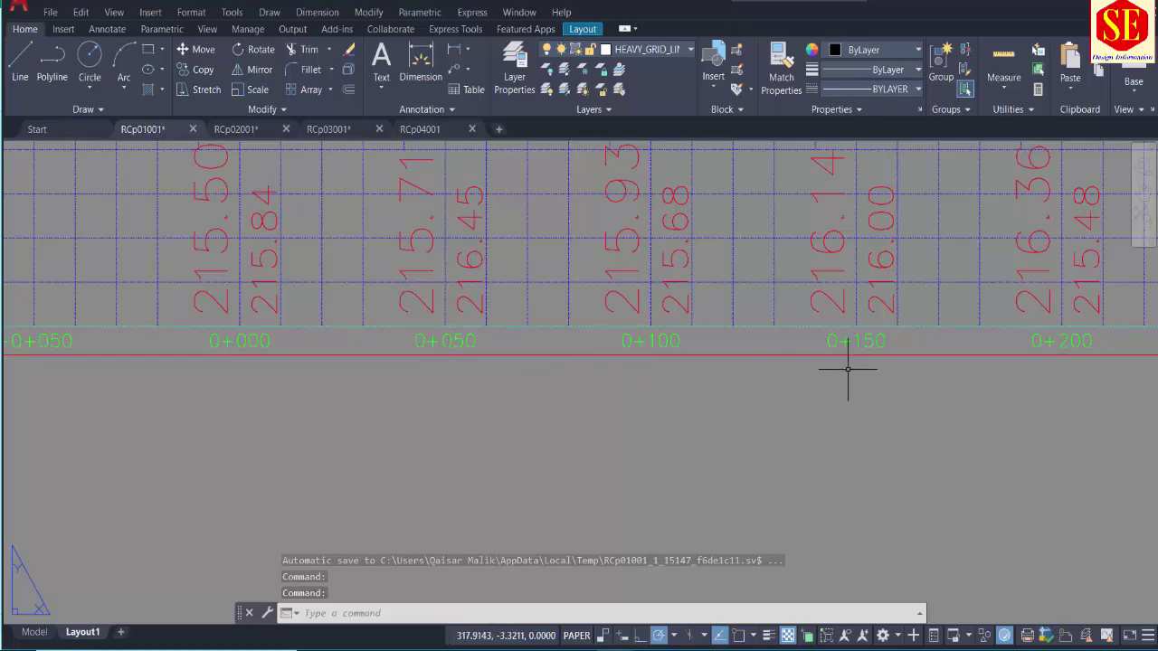
scroll(923, 389, down, 2)
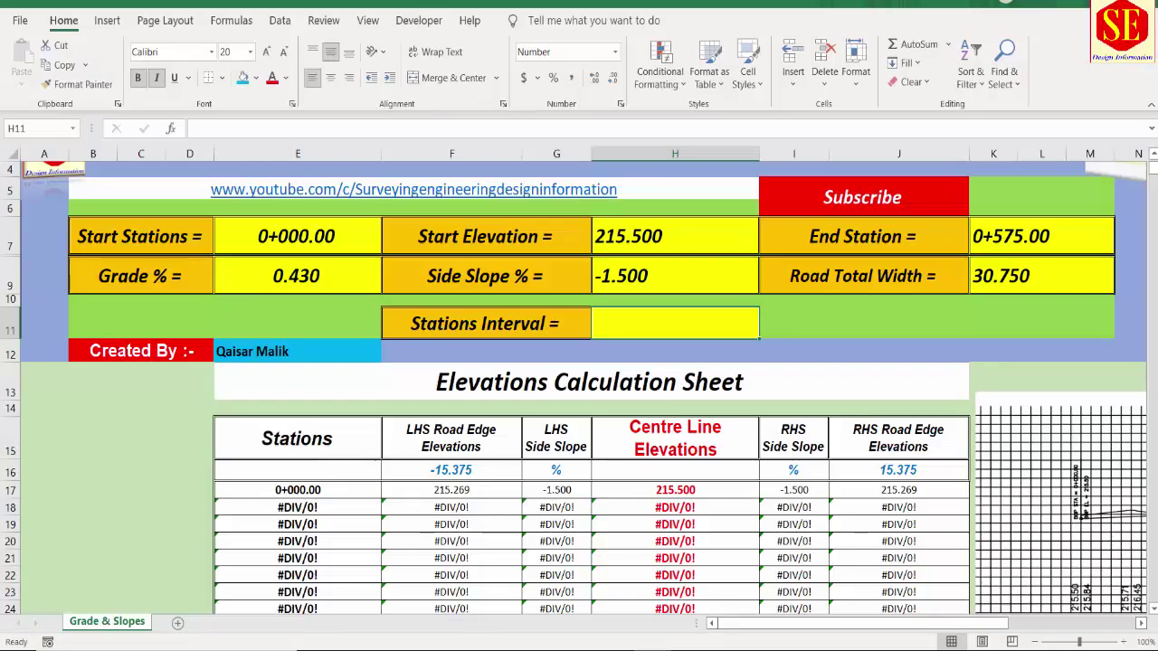
- Set the stations interval to 10 and review the recalculated elevations table
text(10)
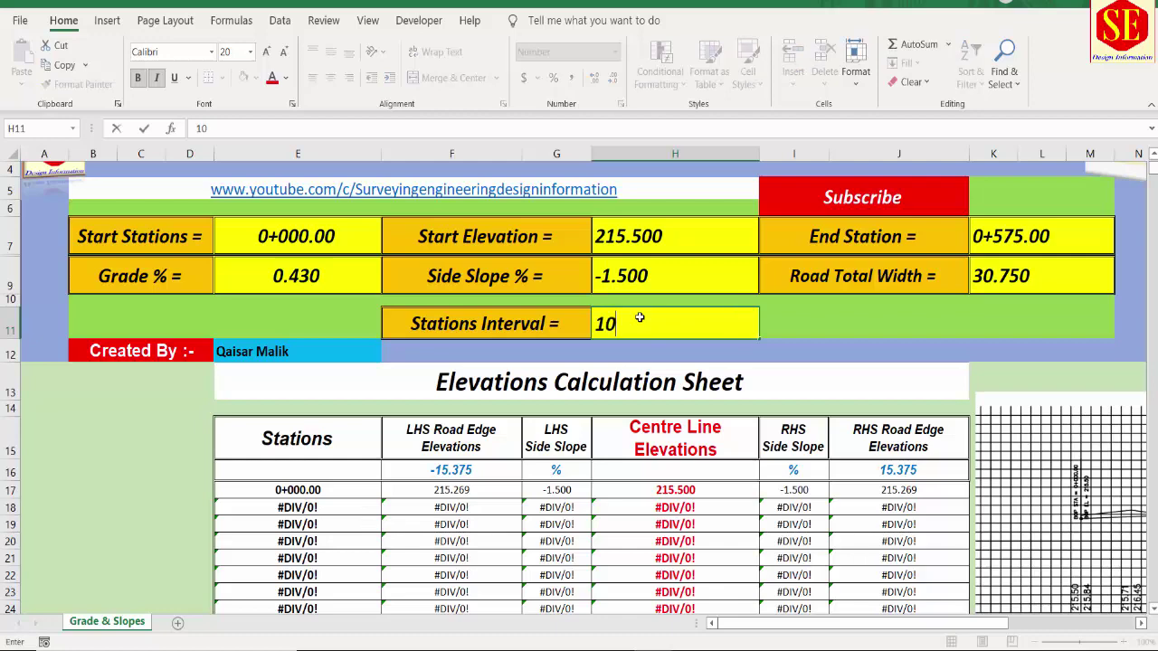
key(Return)
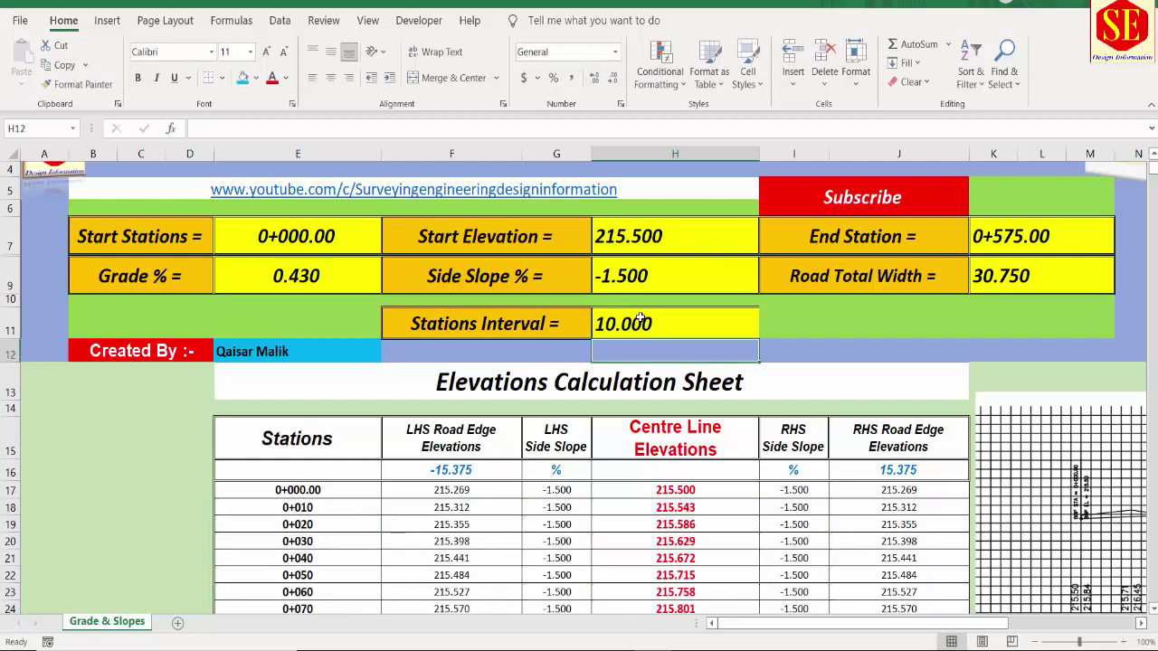
scroll(647, 323, down, 3)
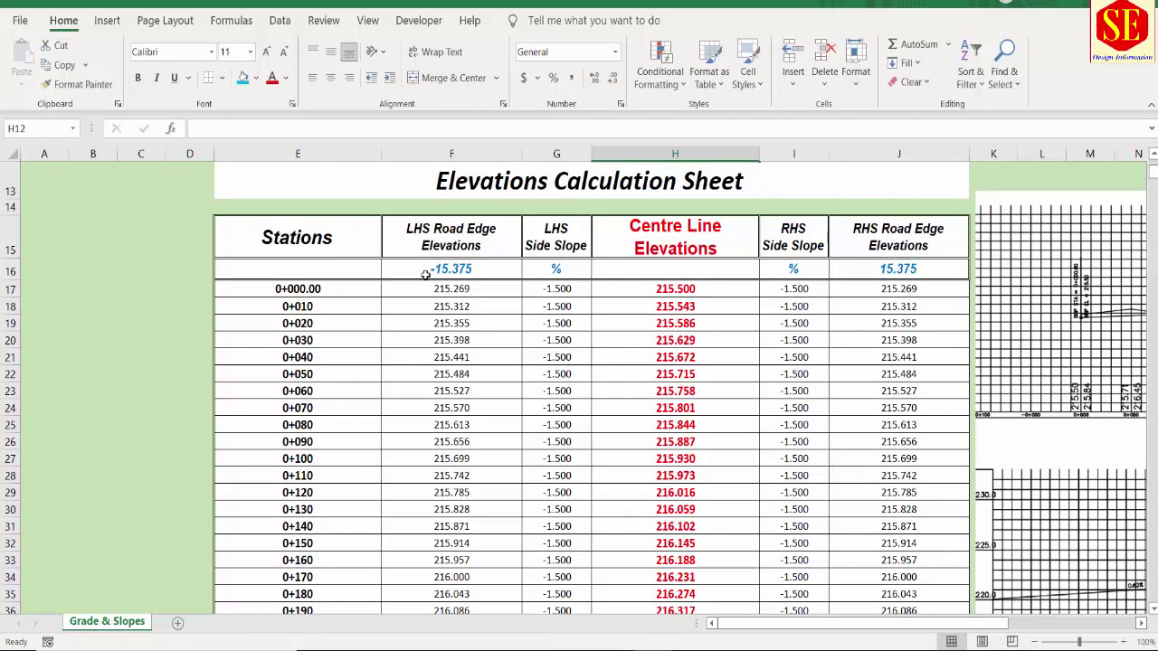
scroll(588, 416, up, 2)
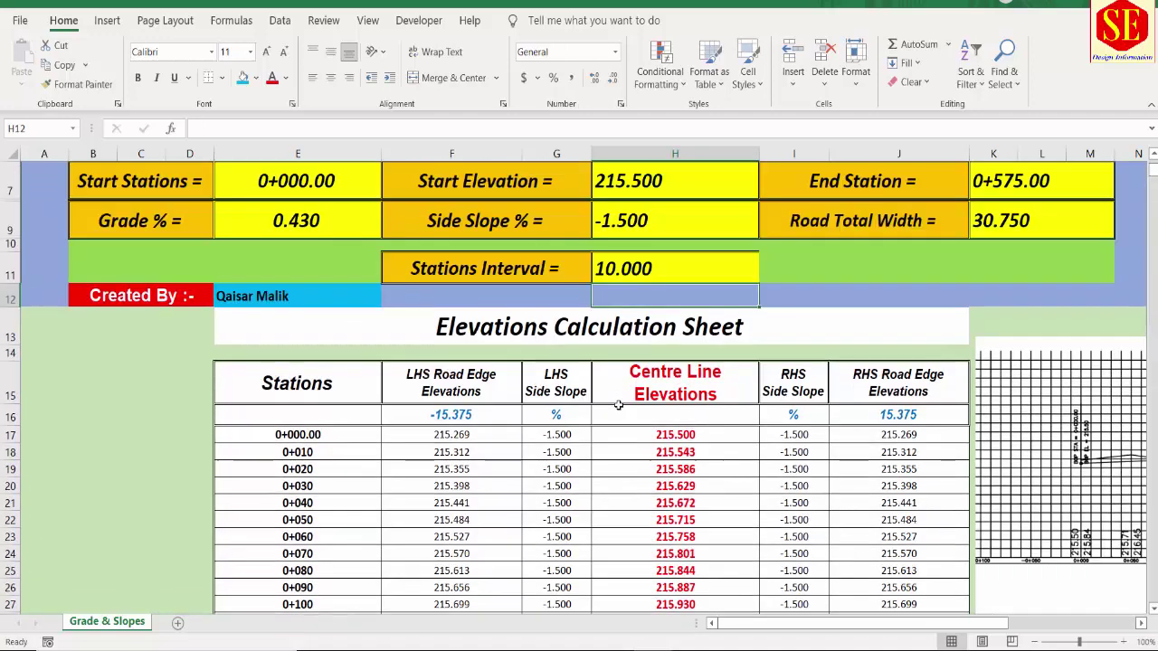
- Change the stations interval to 20
click(653, 268)
text(20)
key(ctrl+Return)
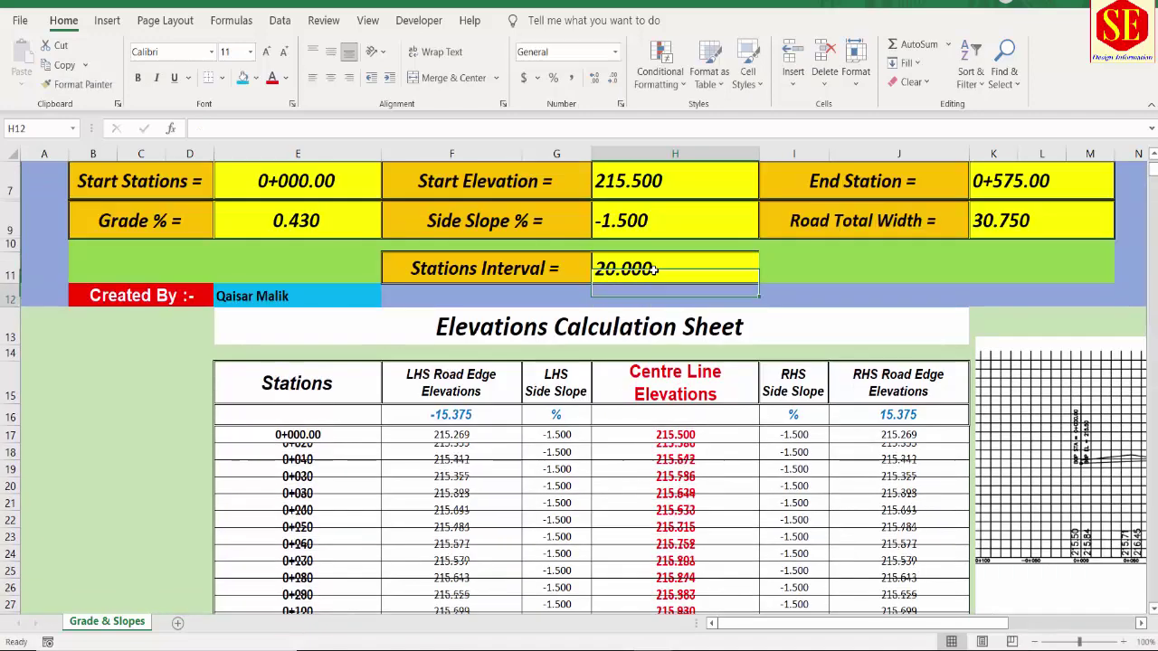
- Set the stations interval to 1 and look through the recalculated station rows
text(1)
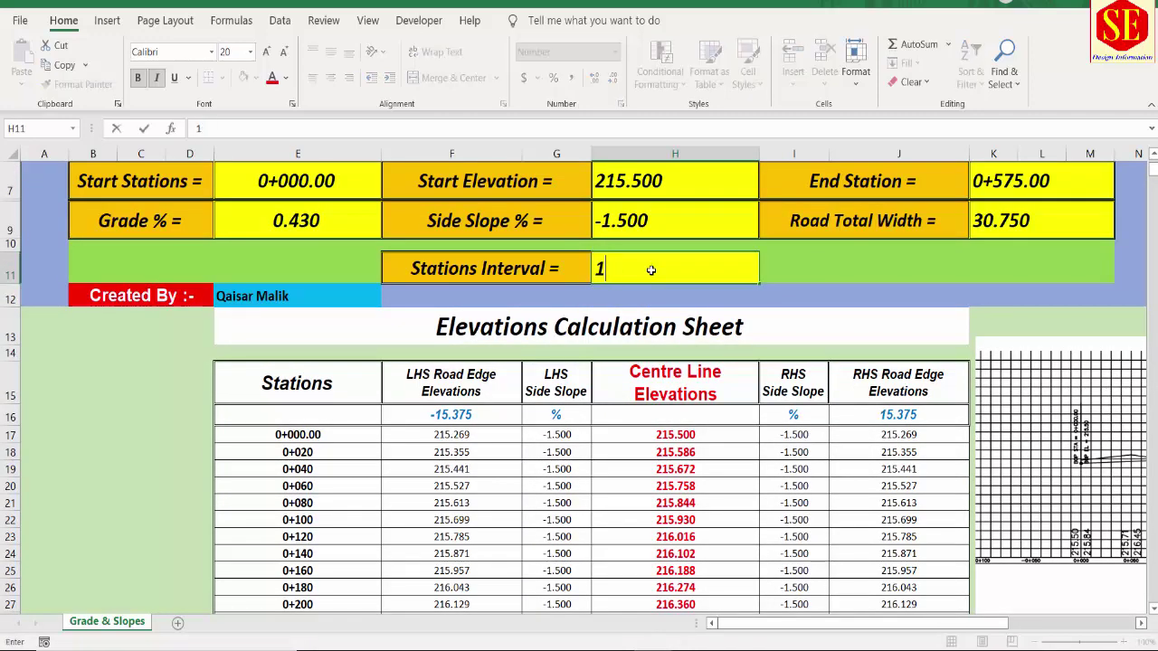
key(Return)
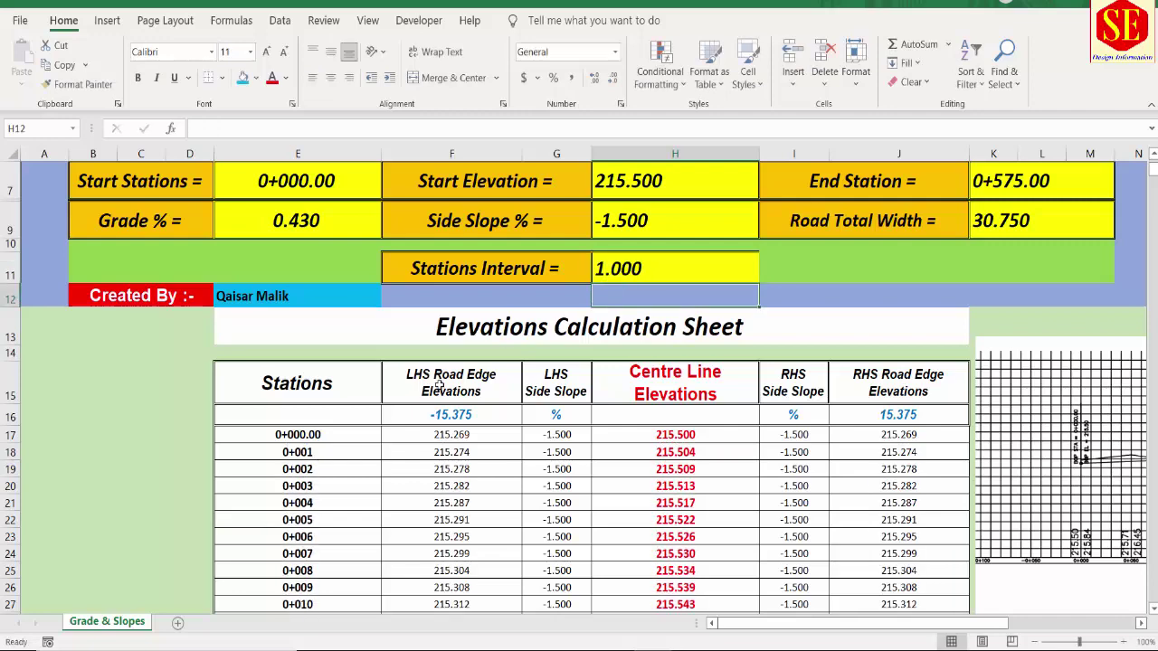
scroll(288, 480, down, 3)
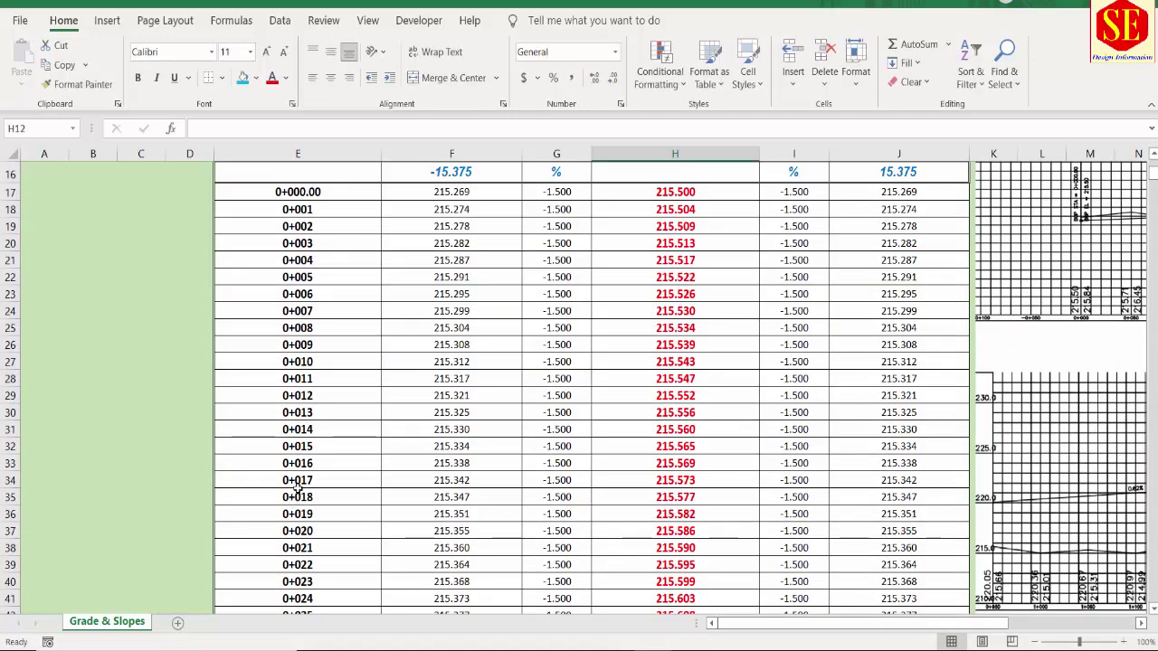
scroll(324, 389, down, 20)
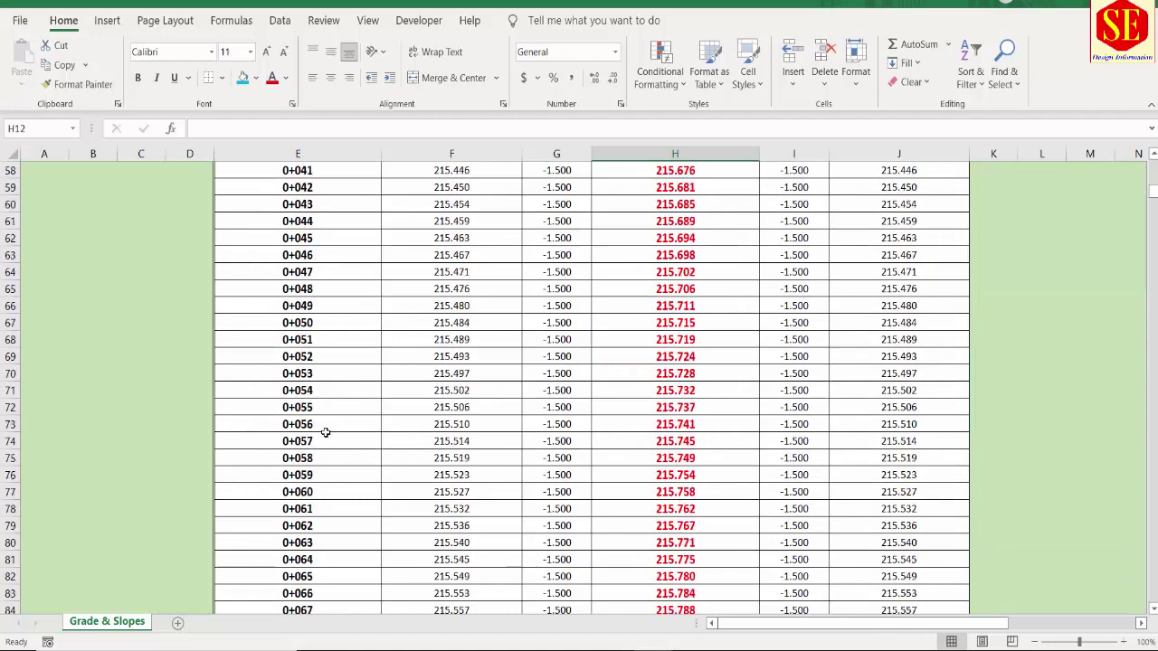
scroll(324, 432, down, 20)
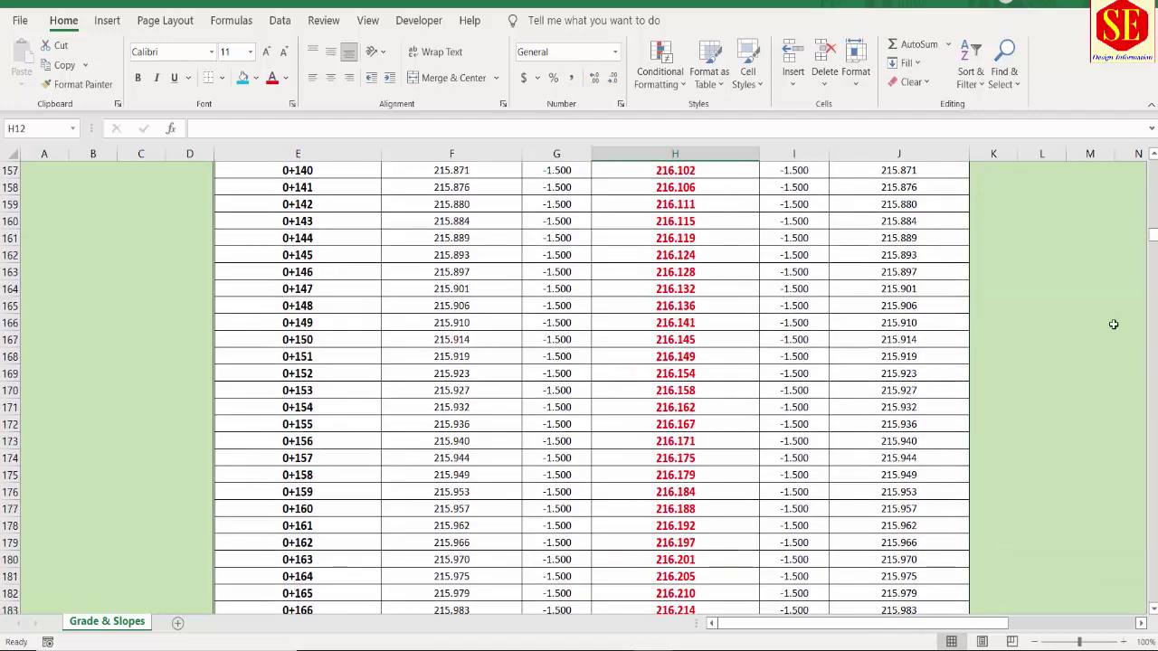
- Examine the centre line and LHS road edge elevations at end station 0+575, and return to the inputs above the table
drag(1155, 239, 1151, 289)
drag(1151, 357, 1152, 481)
scroll(633, 375, up, 15)
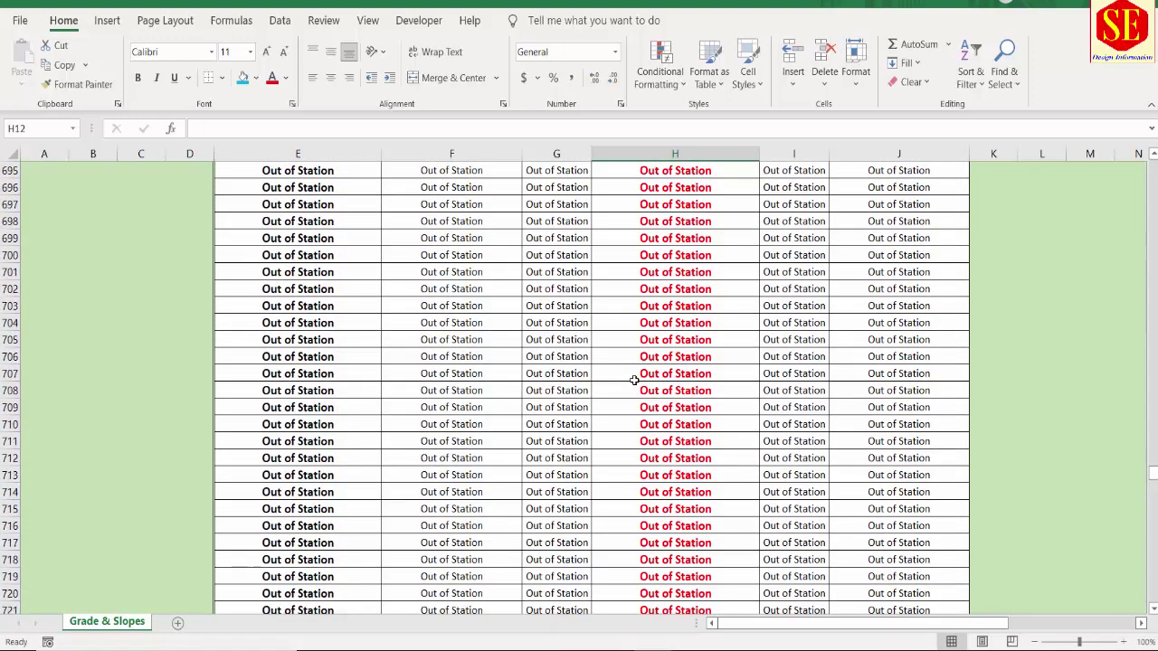
scroll(633, 380, up, 20)
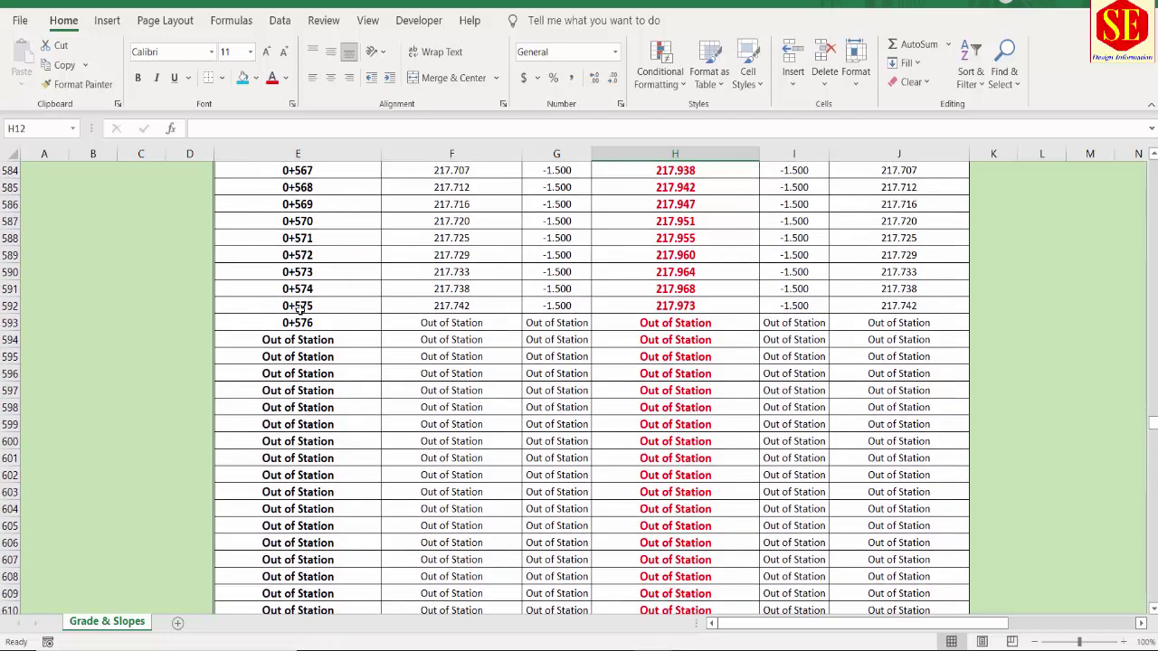
click(680, 305)
click(434, 305)
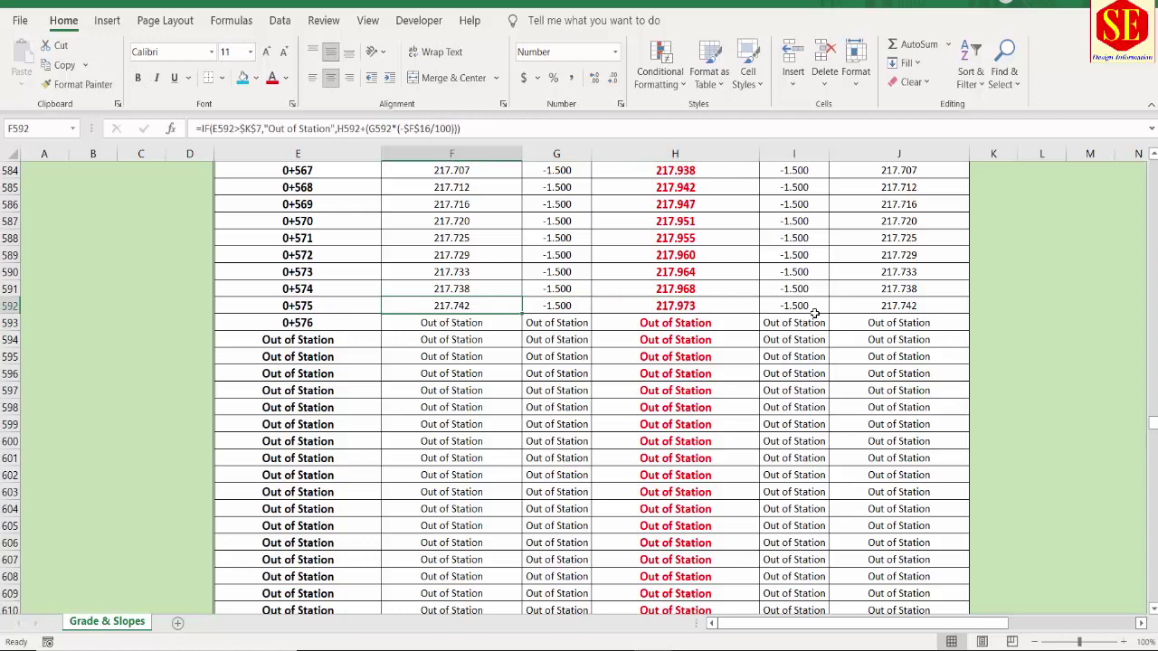
scroll(814, 312, up, 11)
drag(1153, 411, 1153, 167)
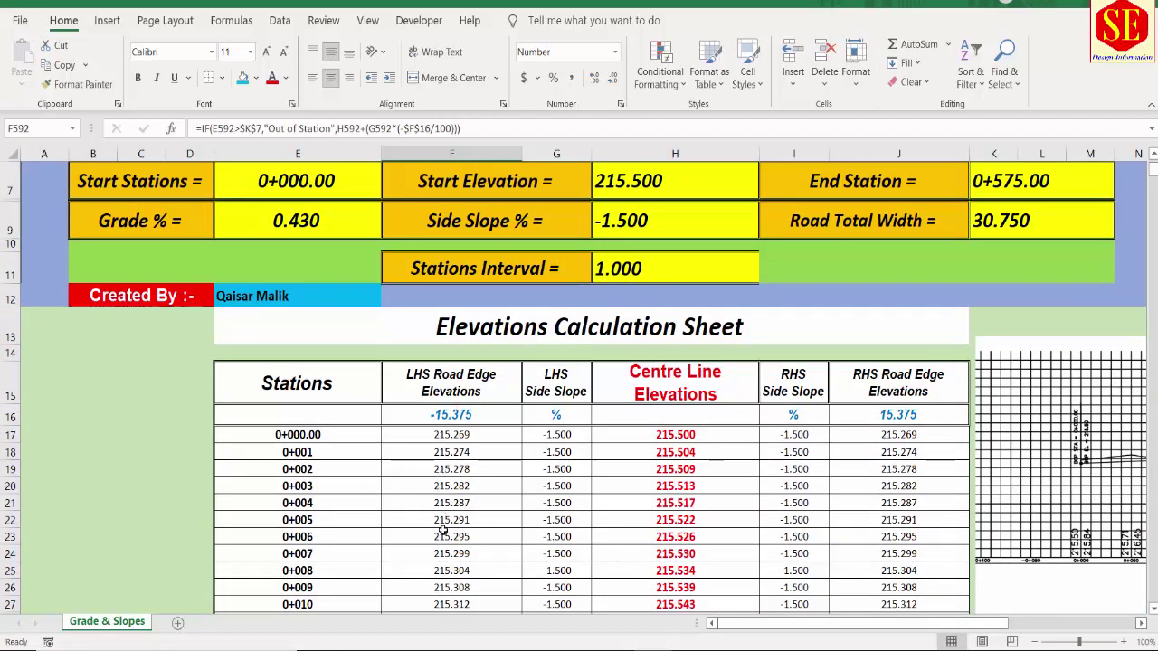
- Inspect the half-width formulas under the LHS and RHS road edge headings and compare them with the road total width
click(465, 415)
click(1034, 231)
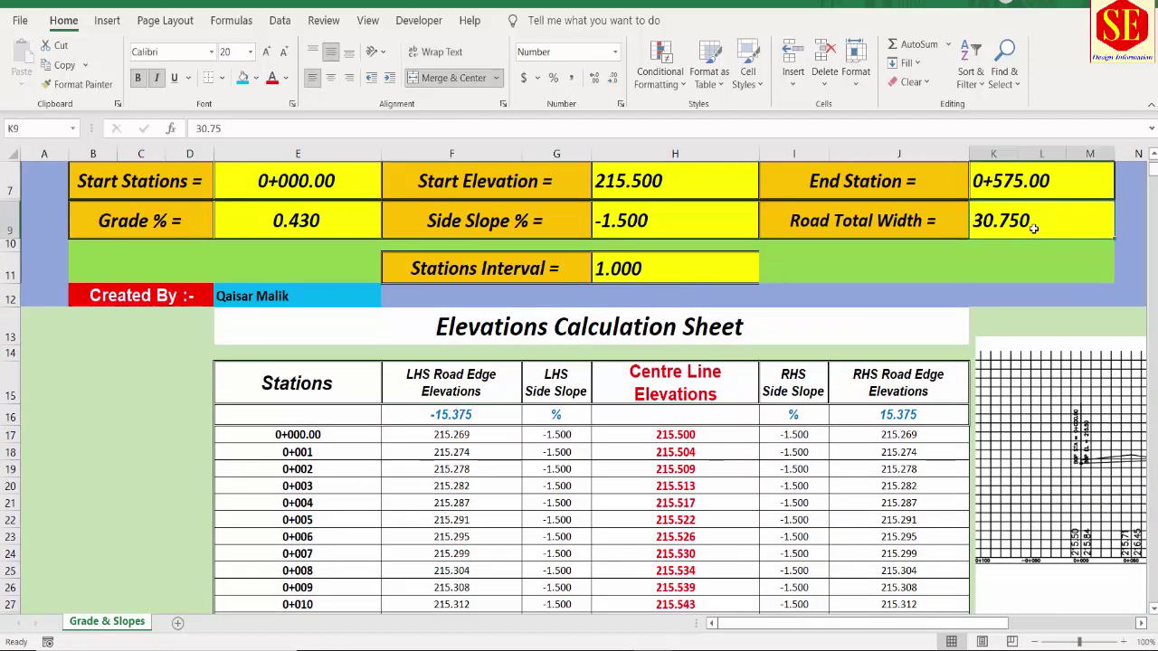
double_click(447, 417)
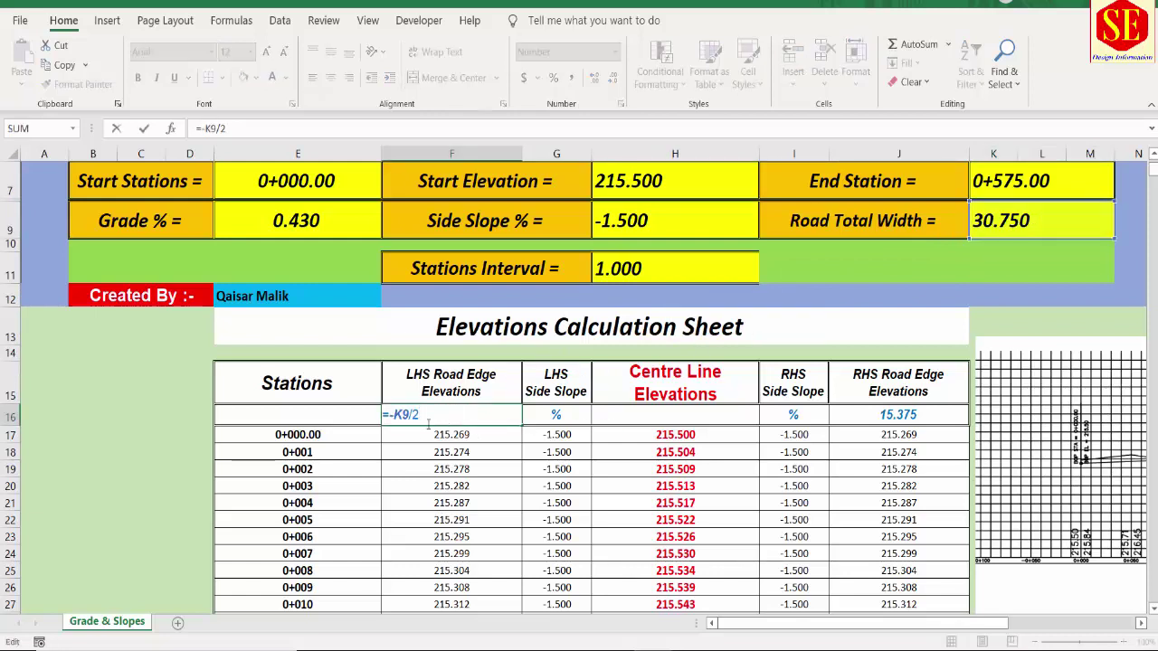
key(Escape)
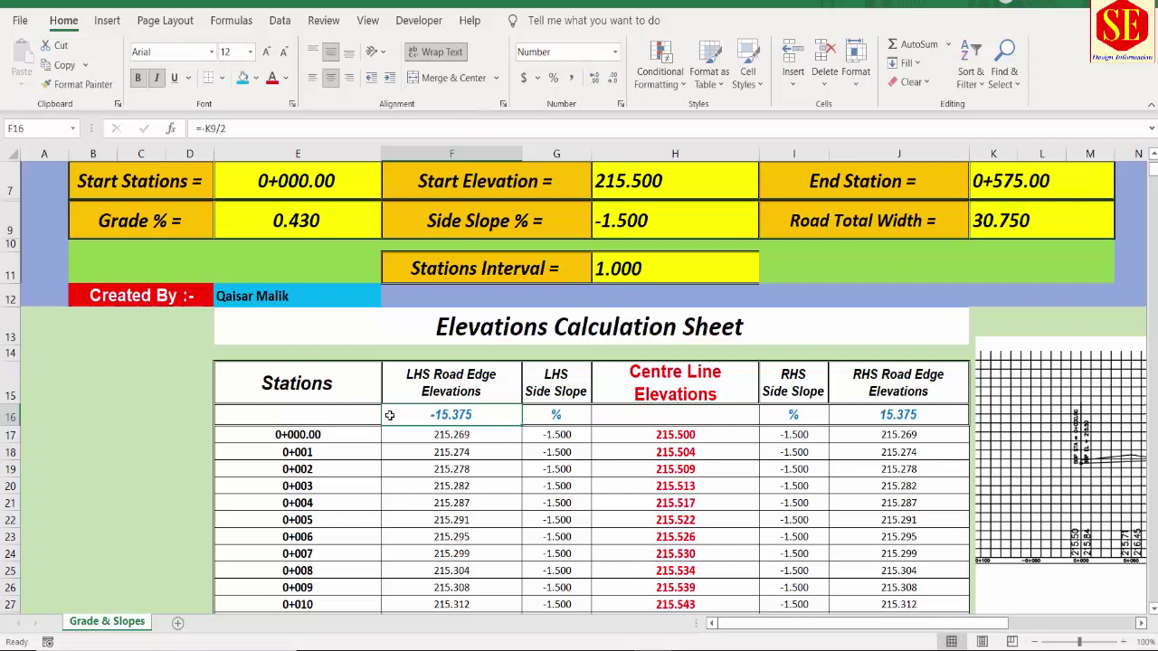
click(892, 413)
scroll(925, 420, down, 2)
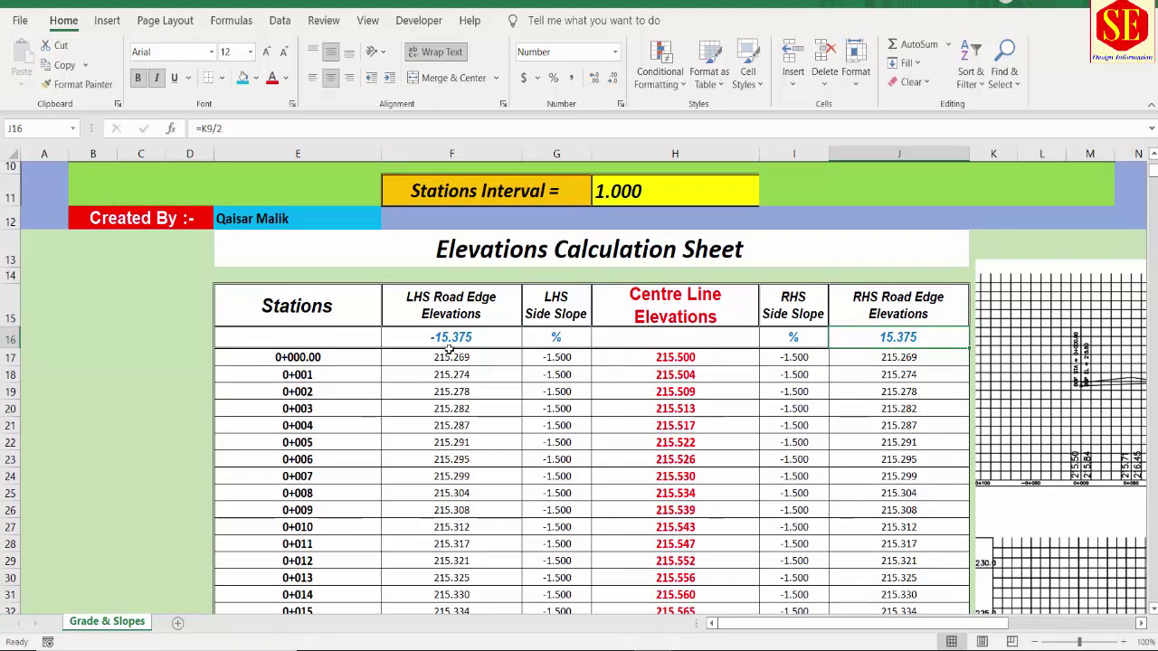
scroll(486, 406, down, 1)
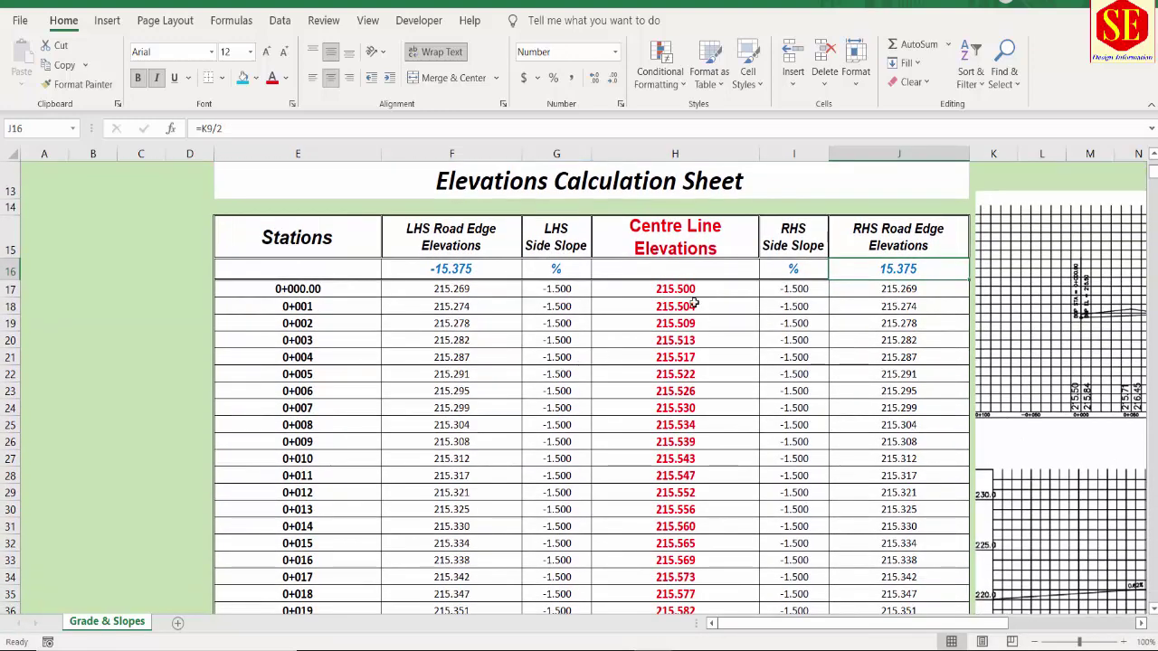
- Review the start station, start elevation and grade inputs along with the centre line elevations calculated from them
scroll(694, 303, up, 3)
click(304, 246)
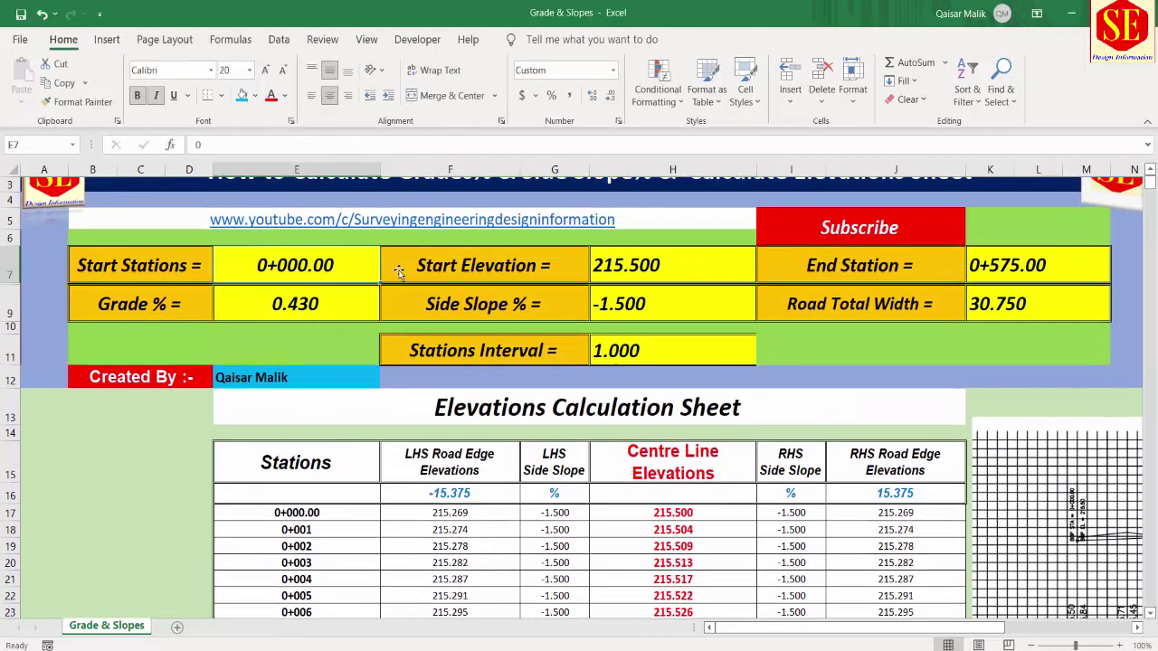
click(628, 263)
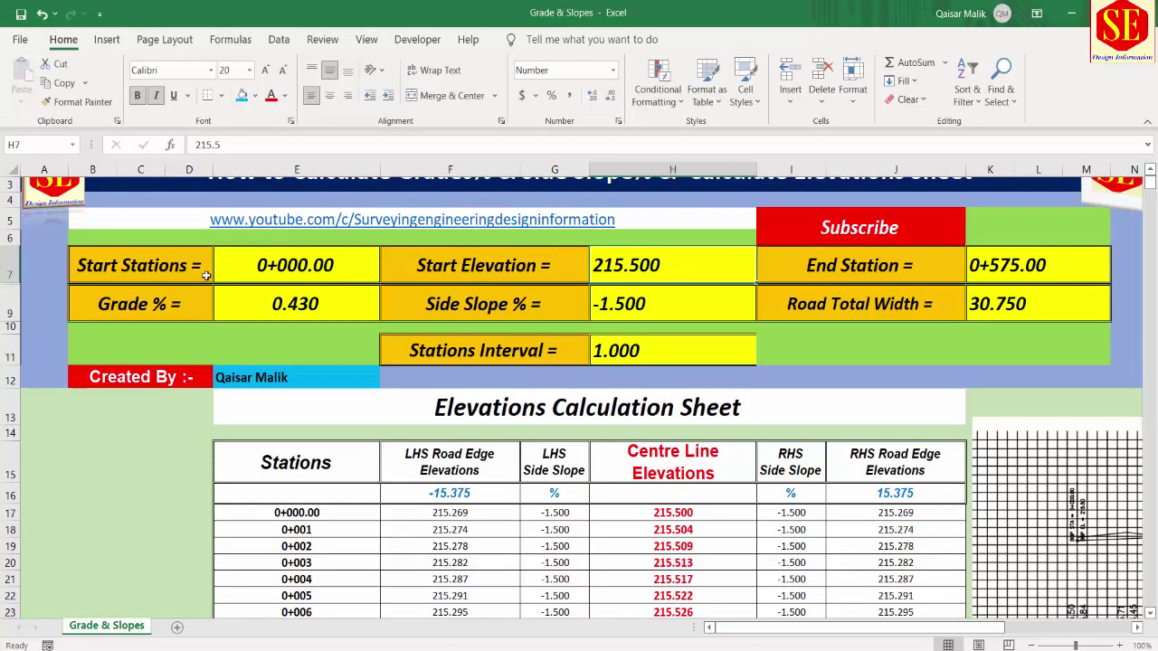
click(270, 256)
click(622, 262)
click(303, 299)
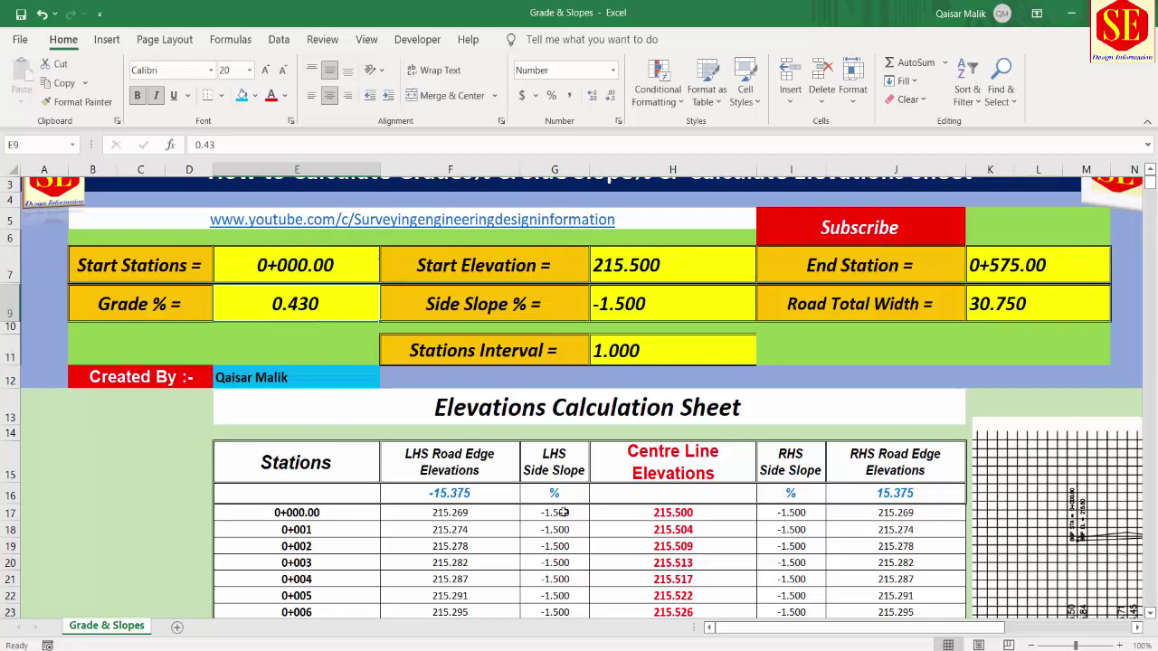
scroll(563, 512, down, 3)
scroll(685, 440, down, 20)
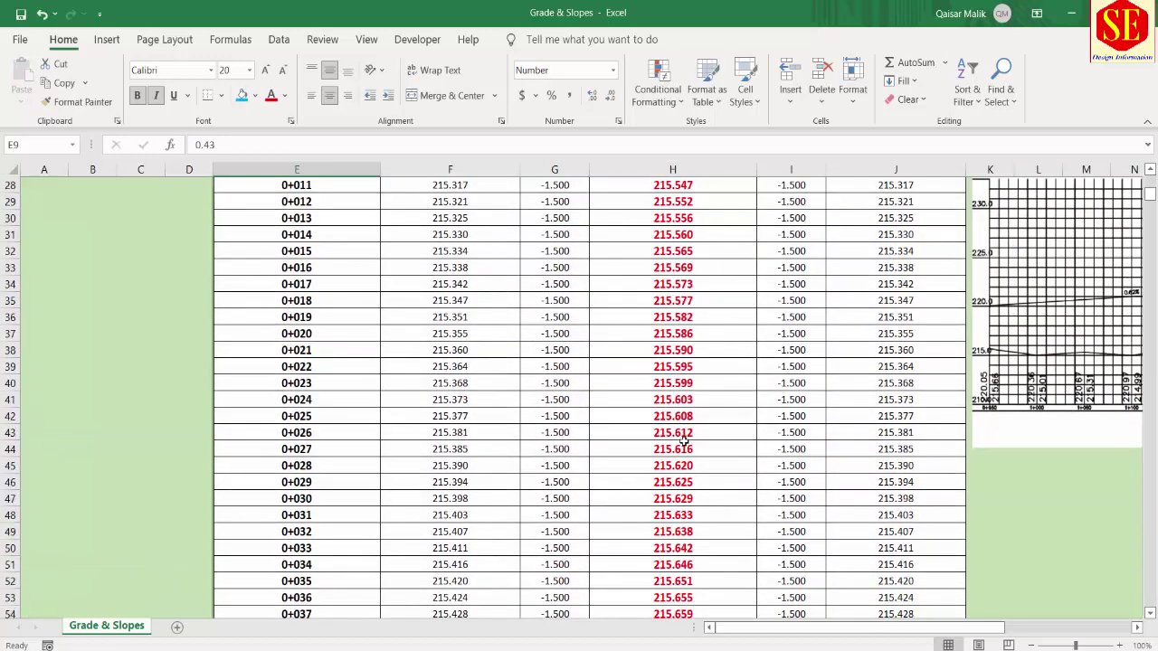
scroll(685, 440, up, 20)
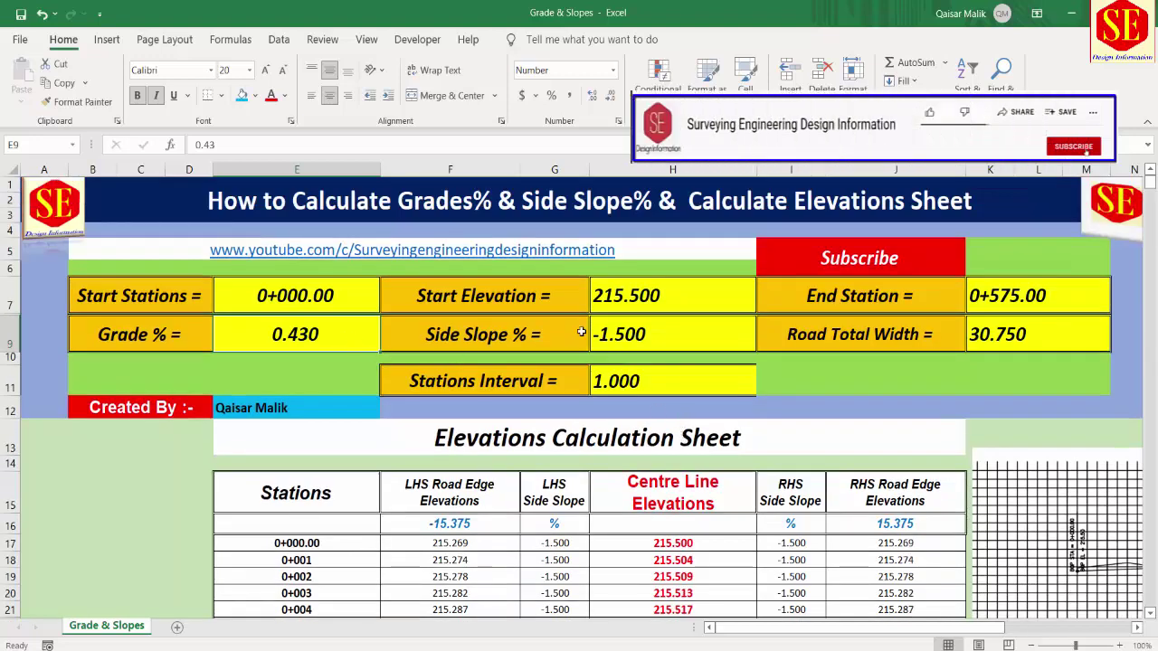
- Review the side slope and road total width inputs against the road edge elevations in the calculation sheet
click(678, 333)
scroll(742, 403, down, 1)
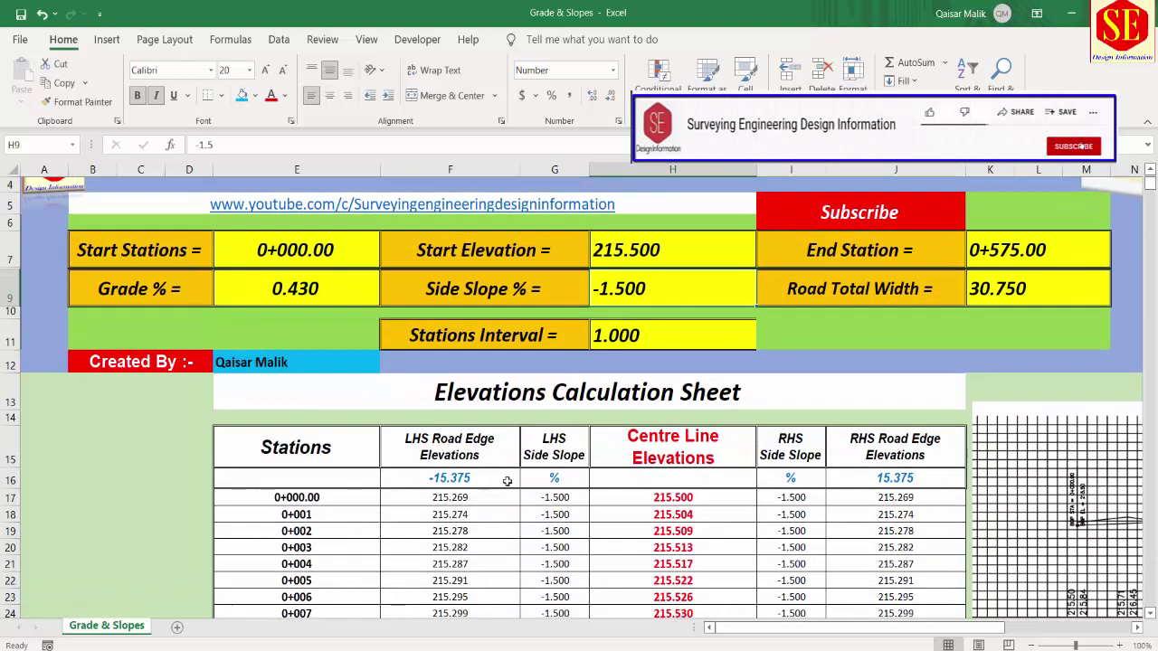
click(1022, 289)
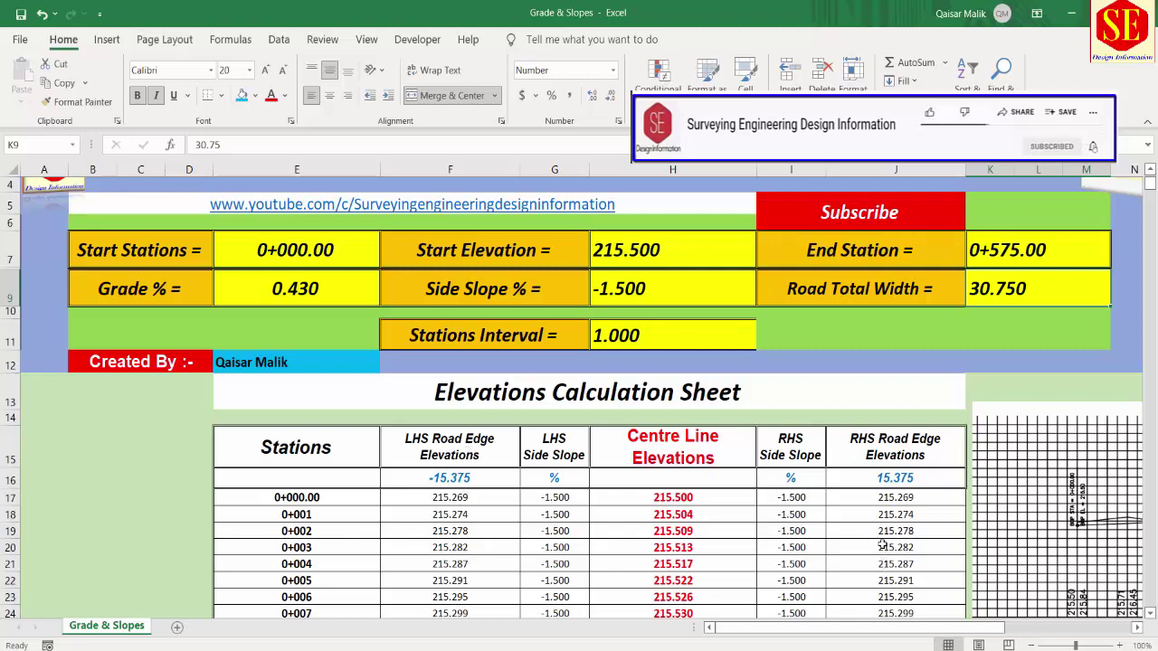
scroll(408, 395, down, 3)
scroll(621, 478, up, 3)
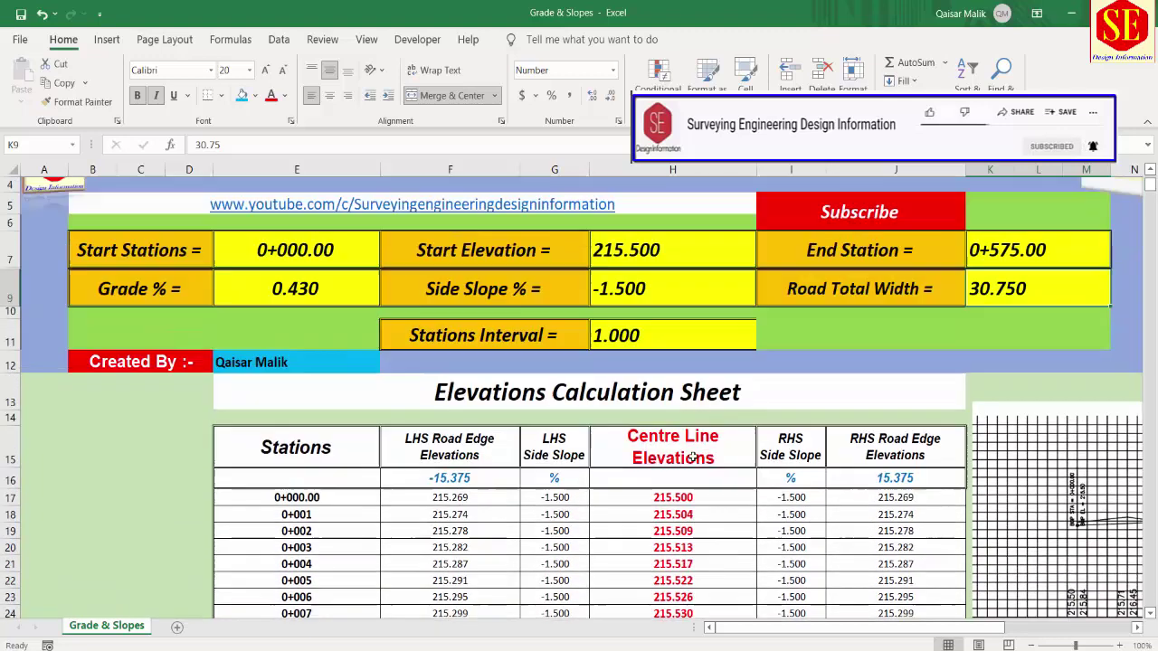
scroll(651, 262, up, 1)
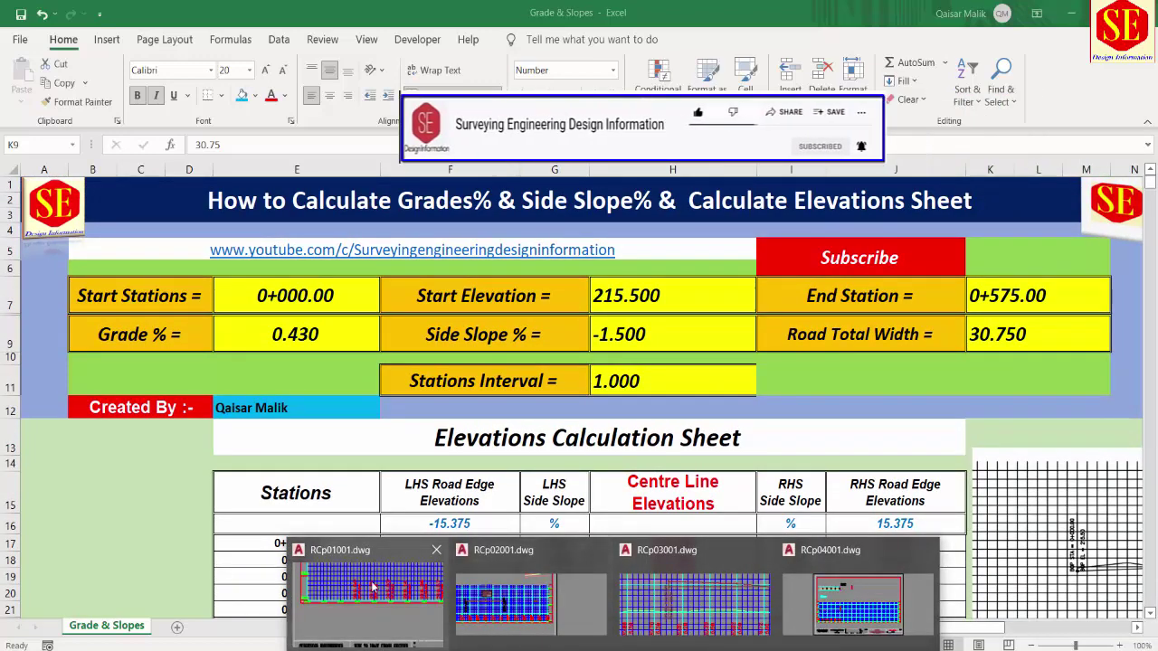
- Switch to the RCp02001 drawing in AutoCAD and examine the profile's VPC and VPT stations, elevations and the grade after the VPT
click(537, 579)
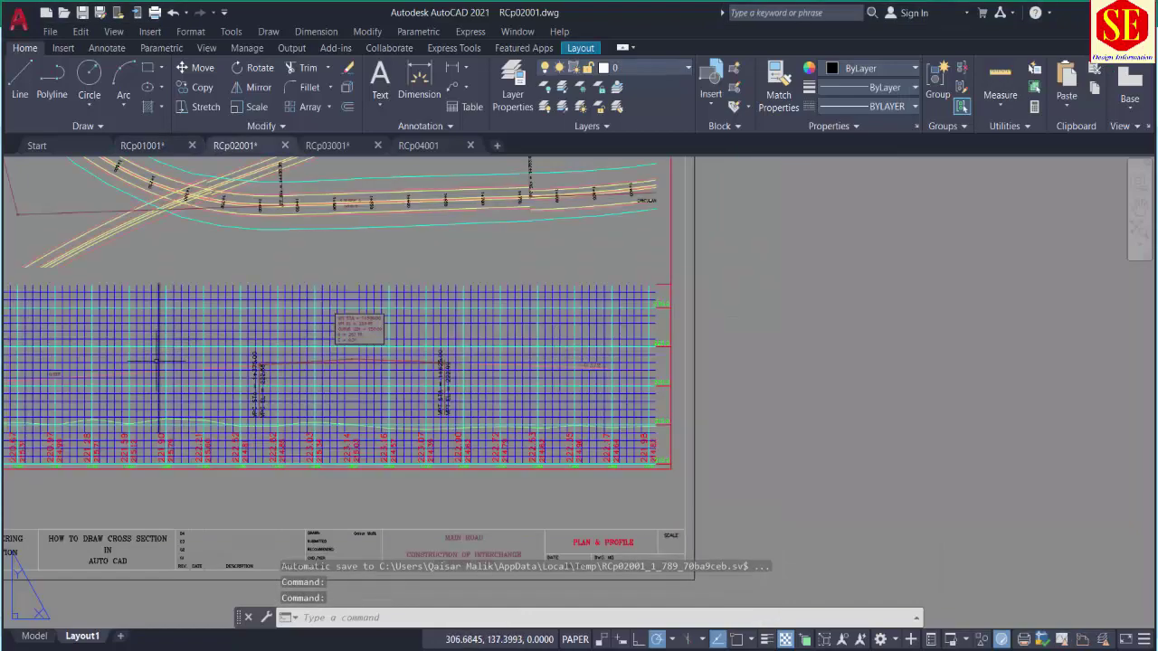
scroll(156, 362, up, 4)
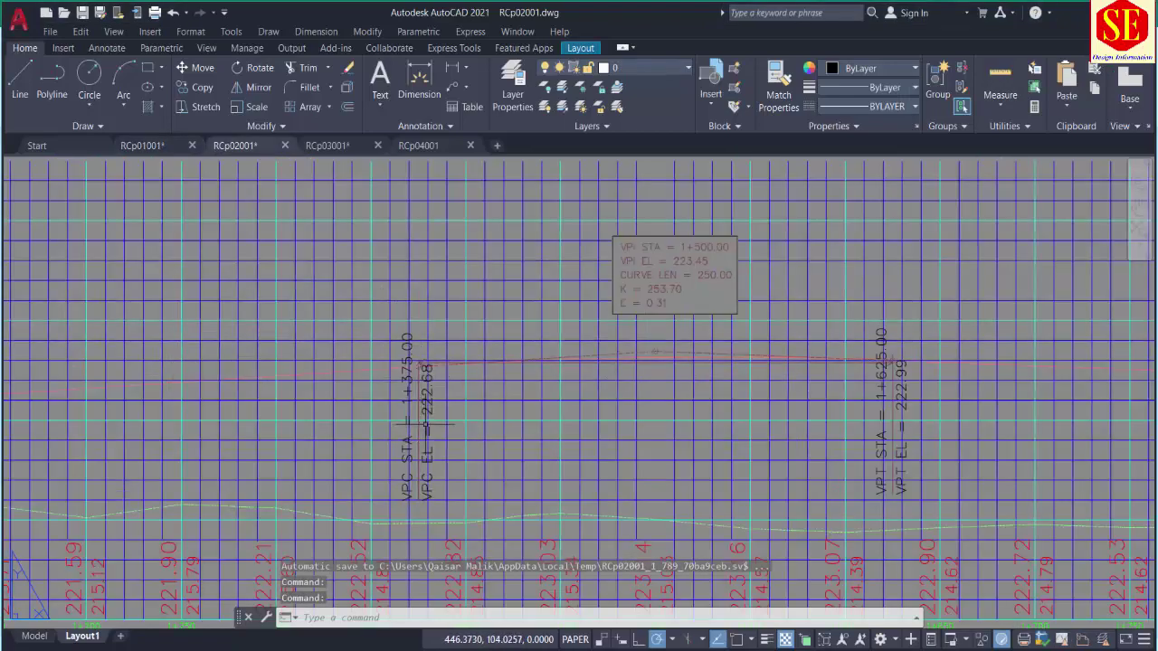
drag(726, 452, 351, 453)
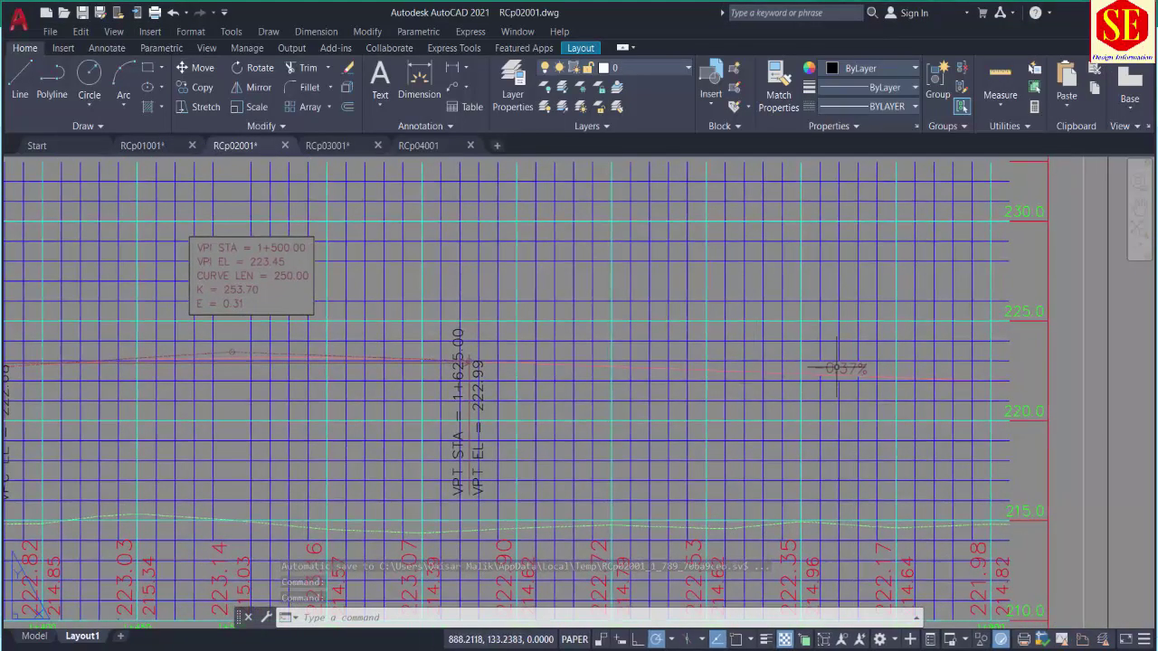
scroll(842, 361, up, 2)
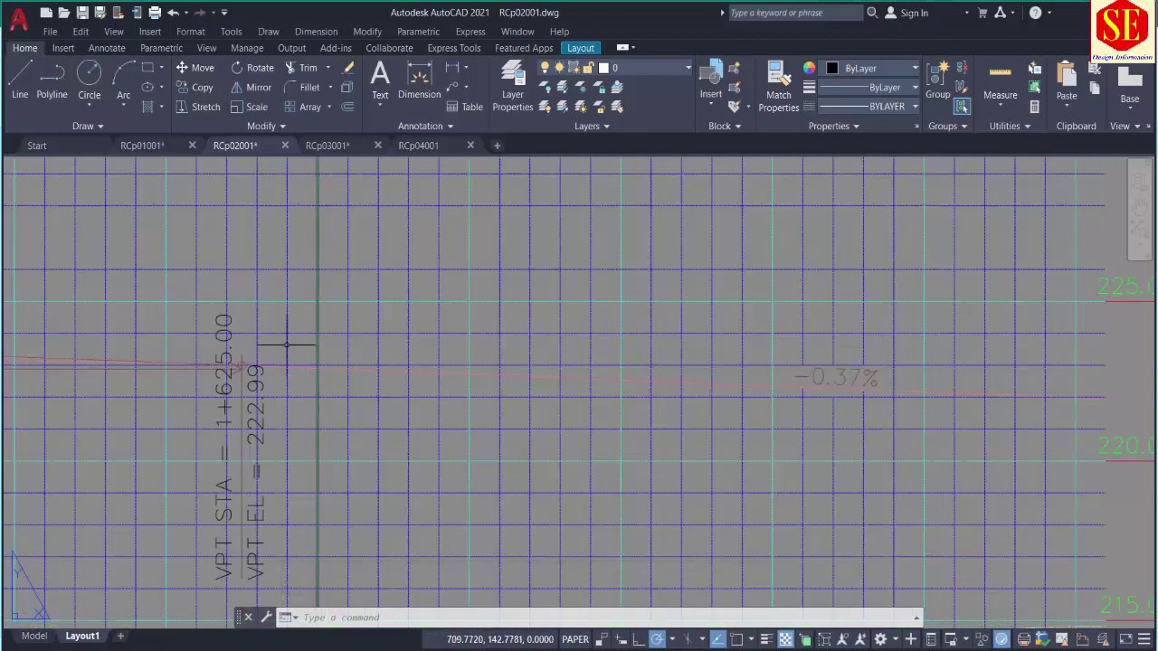
scroll(468, 337, down, 4)
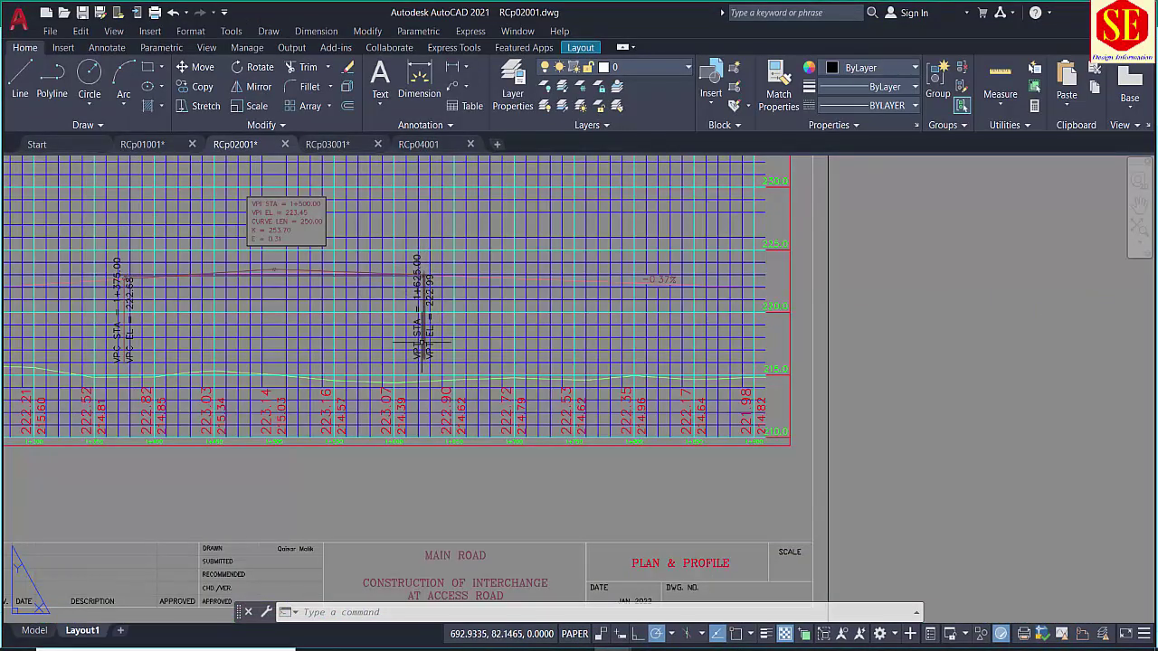
scroll(420, 305, up, 4)
scroll(642, 364, down, 6)
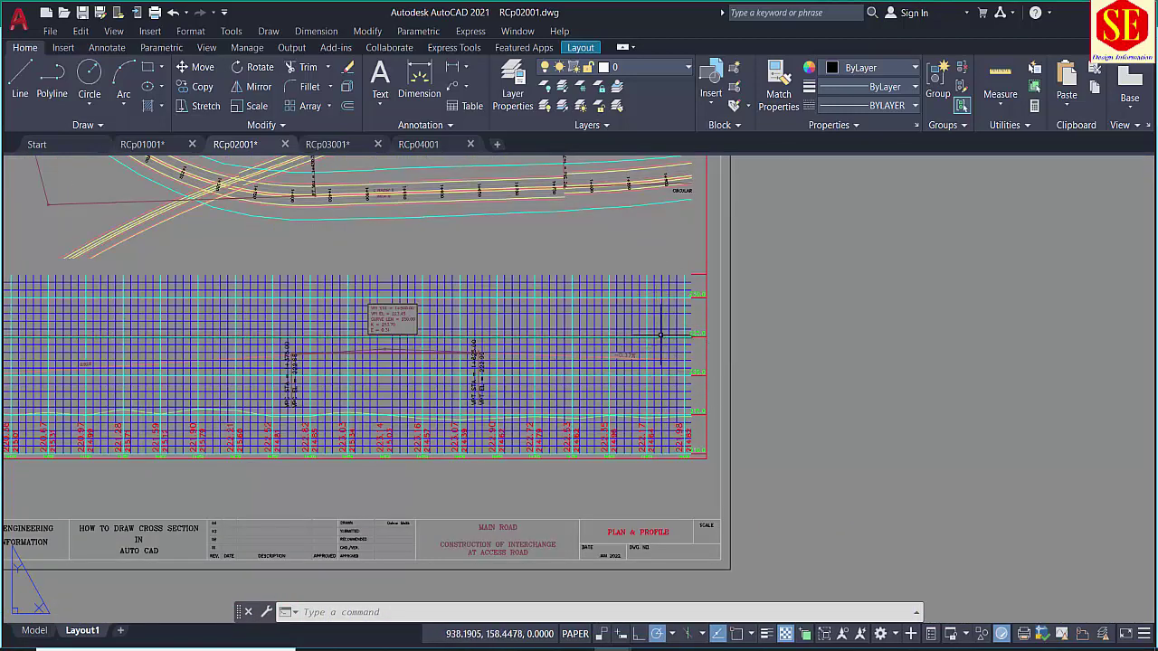
scroll(661, 335, up, 5)
scroll(287, 313, down, 7)
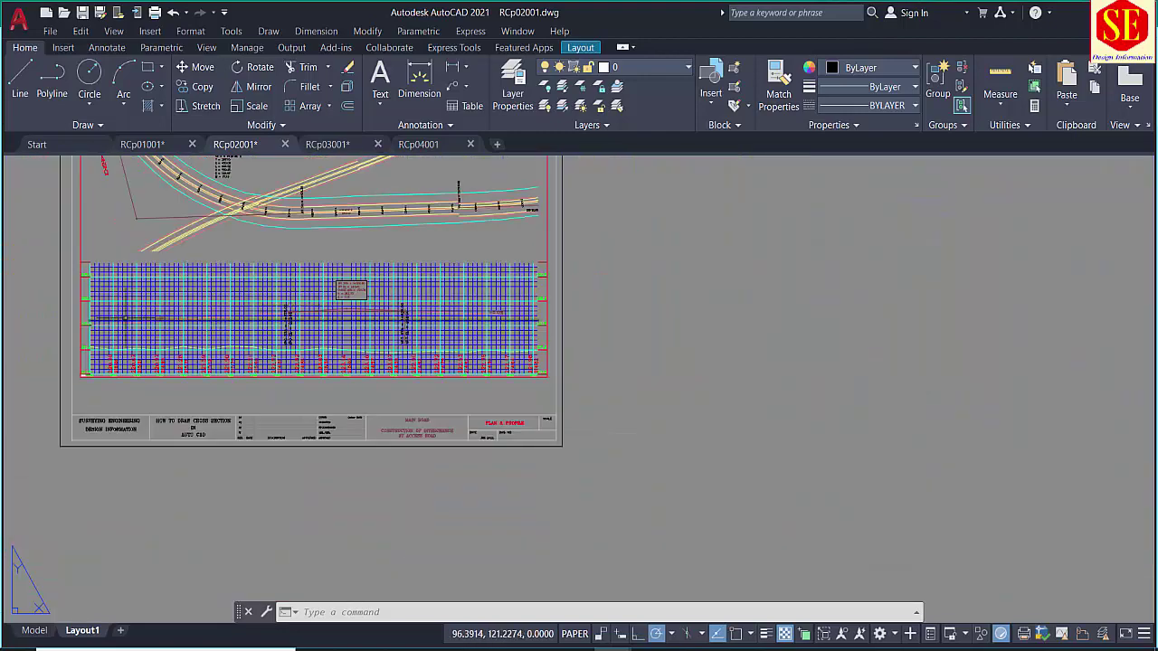
- Read the VPT station after the curve in the RCp02001 profile, switch to Excel and set the start station to 1625
scroll(343, 310, up, 4)
scroll(169, 344, up, 2)
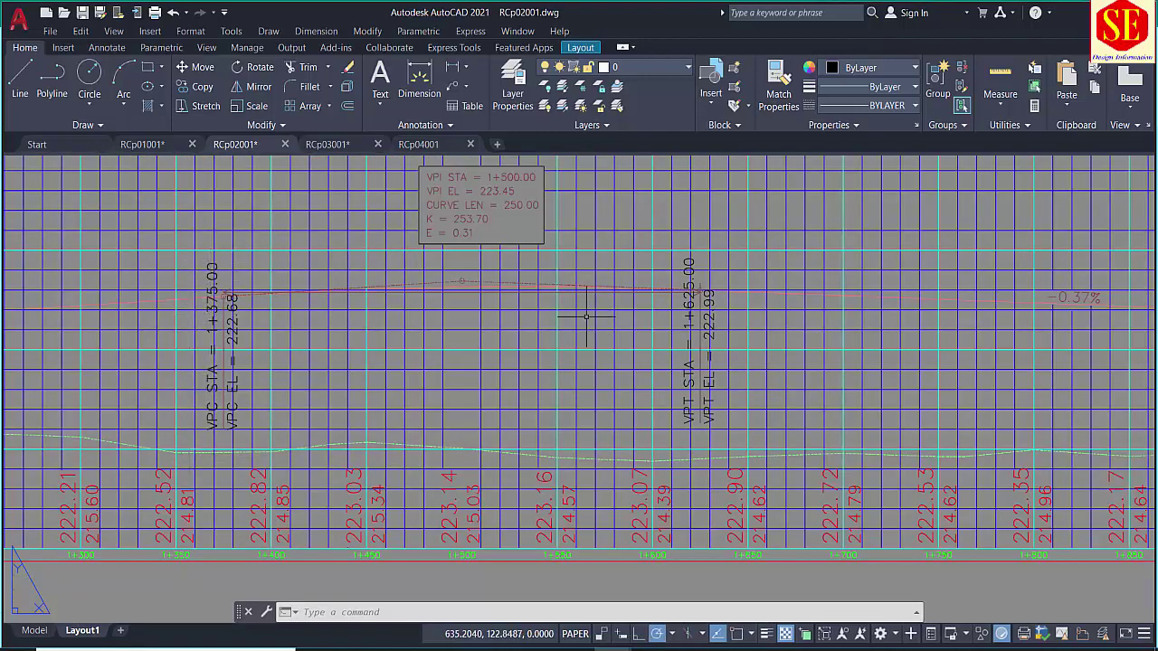
scroll(587, 316, up, 3)
scroll(525, 305, down, 3)
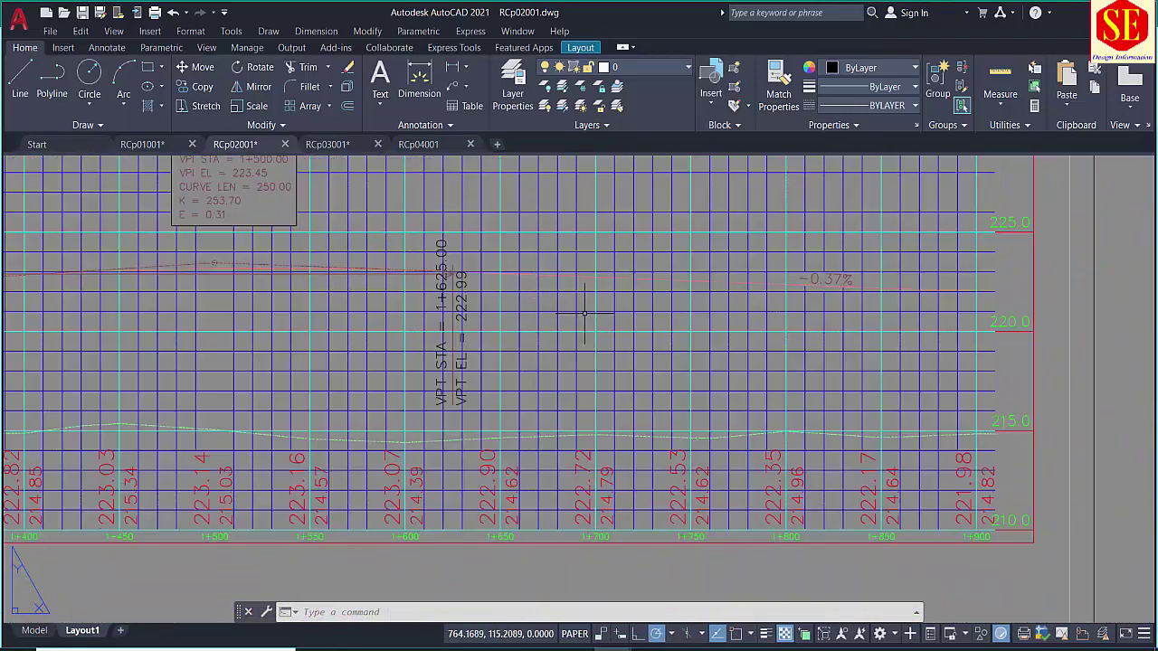
drag(585, 314, 522, 323)
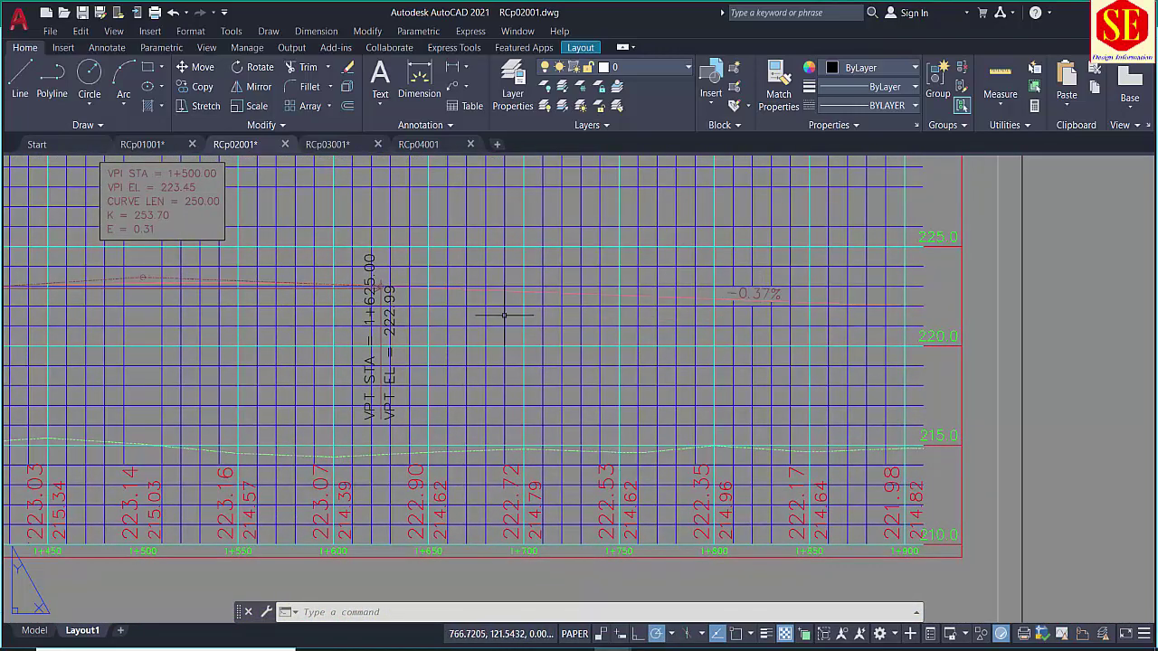
scroll(354, 305, up, 2)
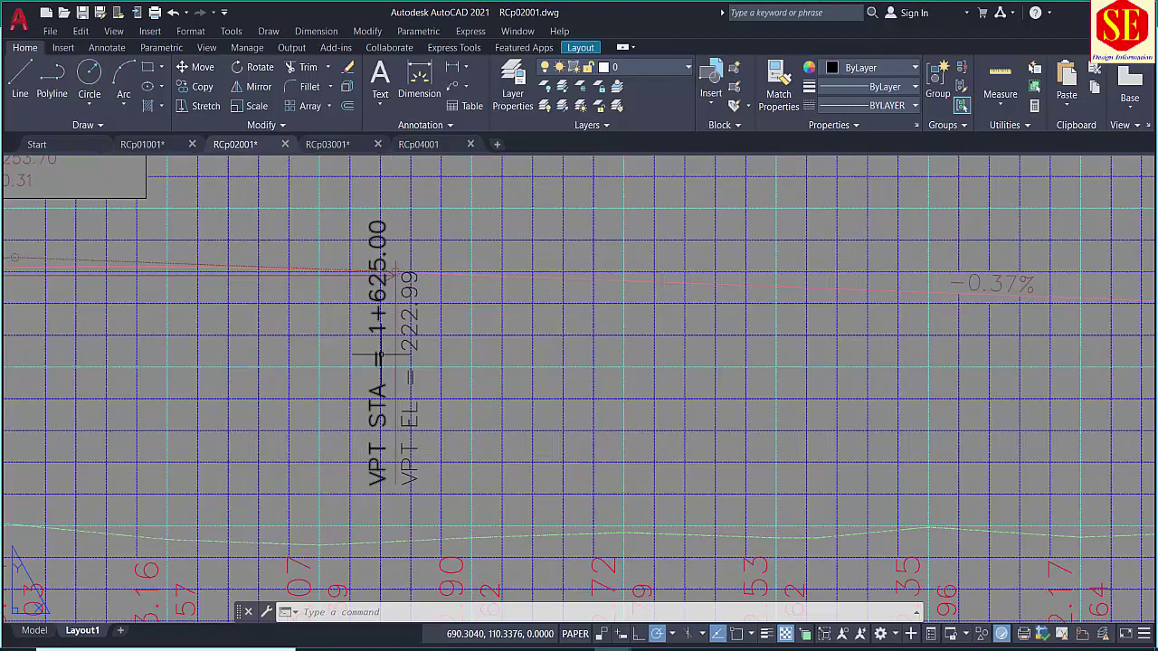
scroll(380, 357, down, 2)
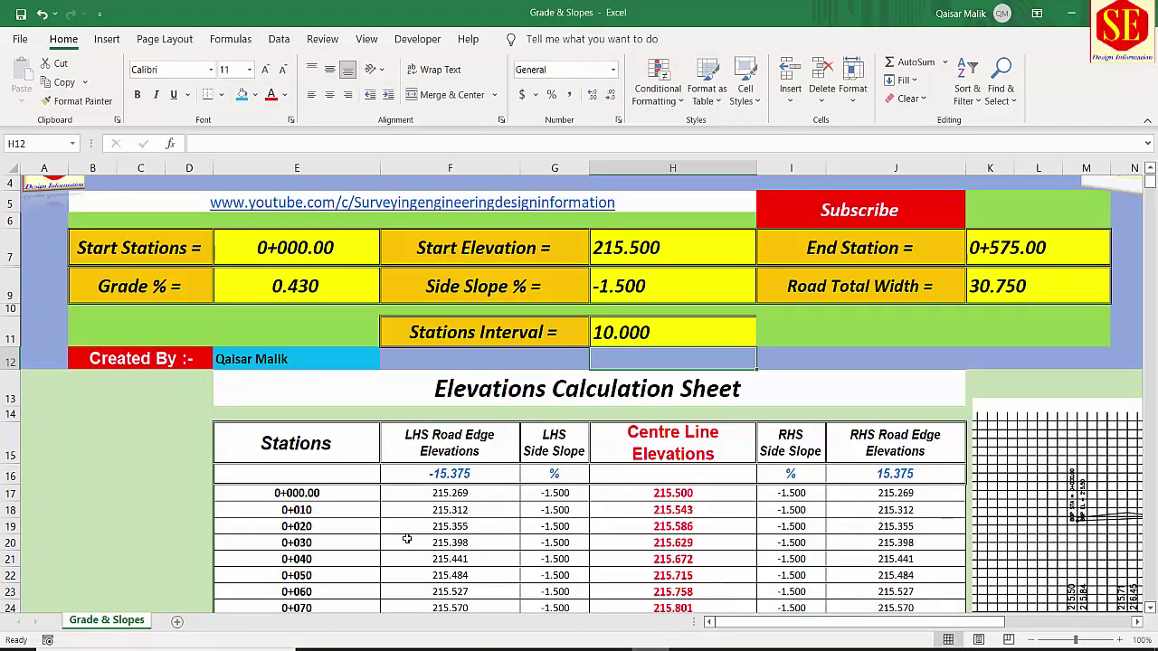
click(313, 249)
text(1625)
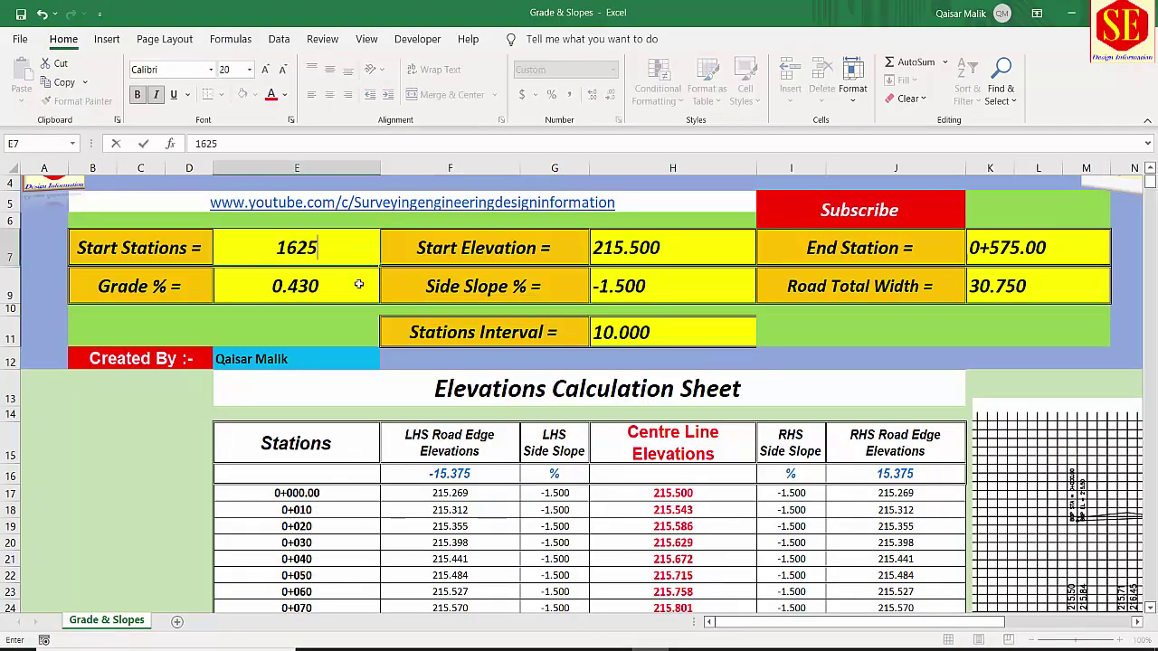
key(Return)
- Look up the VPT elevation in the RCp02001 drawing in AutoCAD and set the start elevation in the Excel sheet to 222.99
click(616, 261)
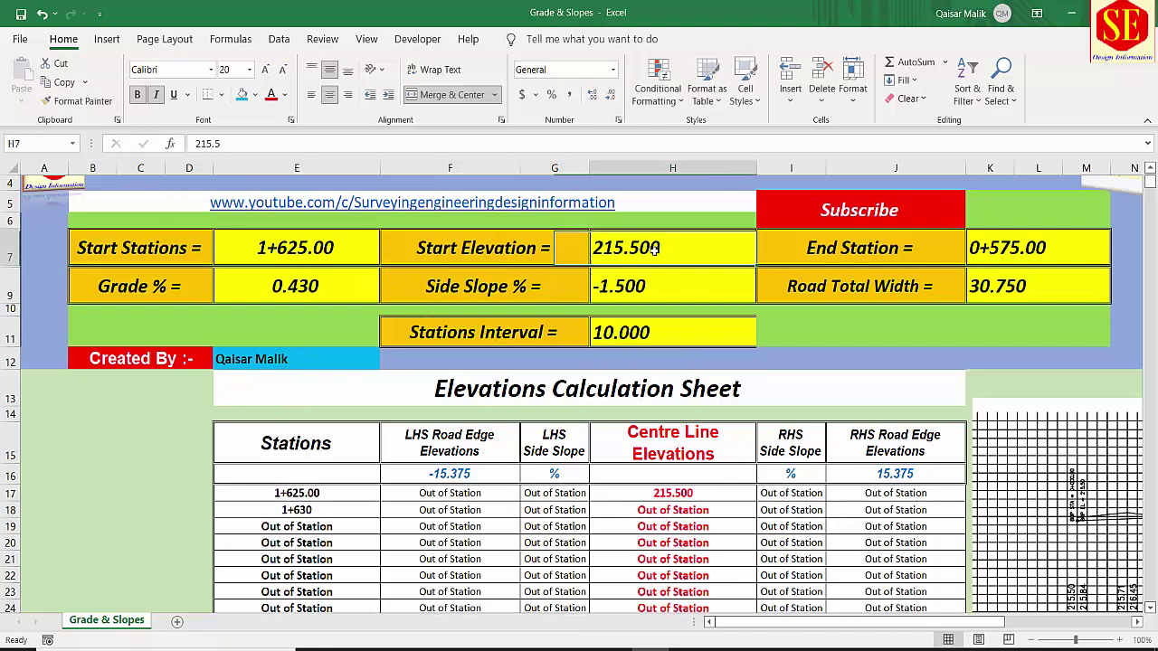
mouse_move(613, 648)
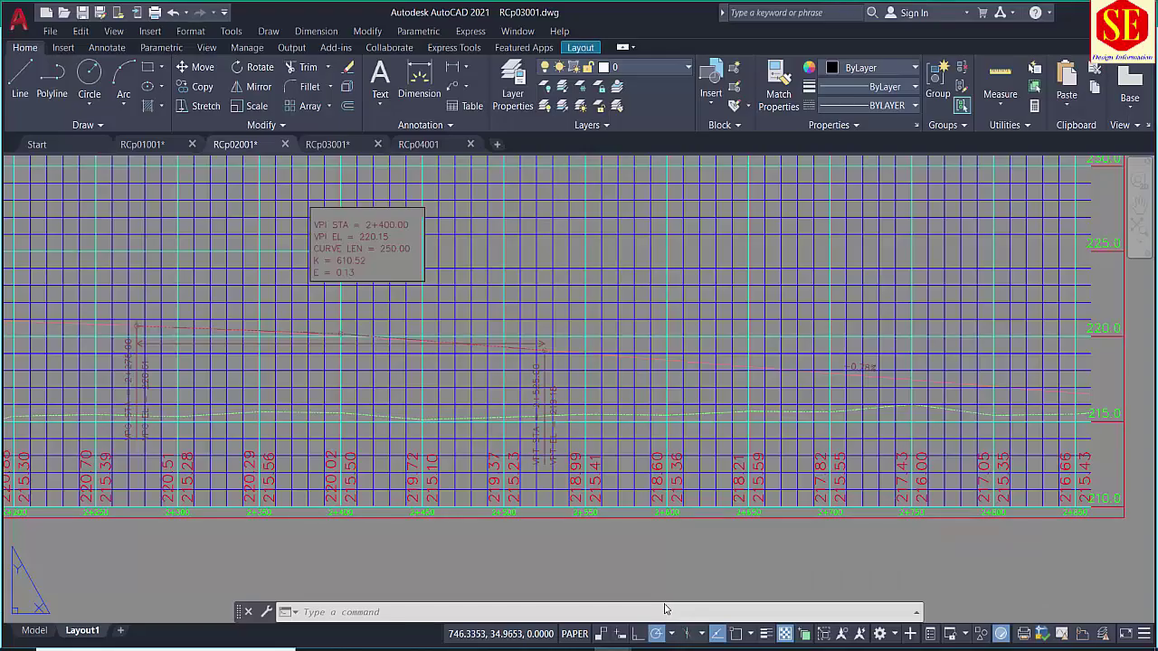
click(664, 608)
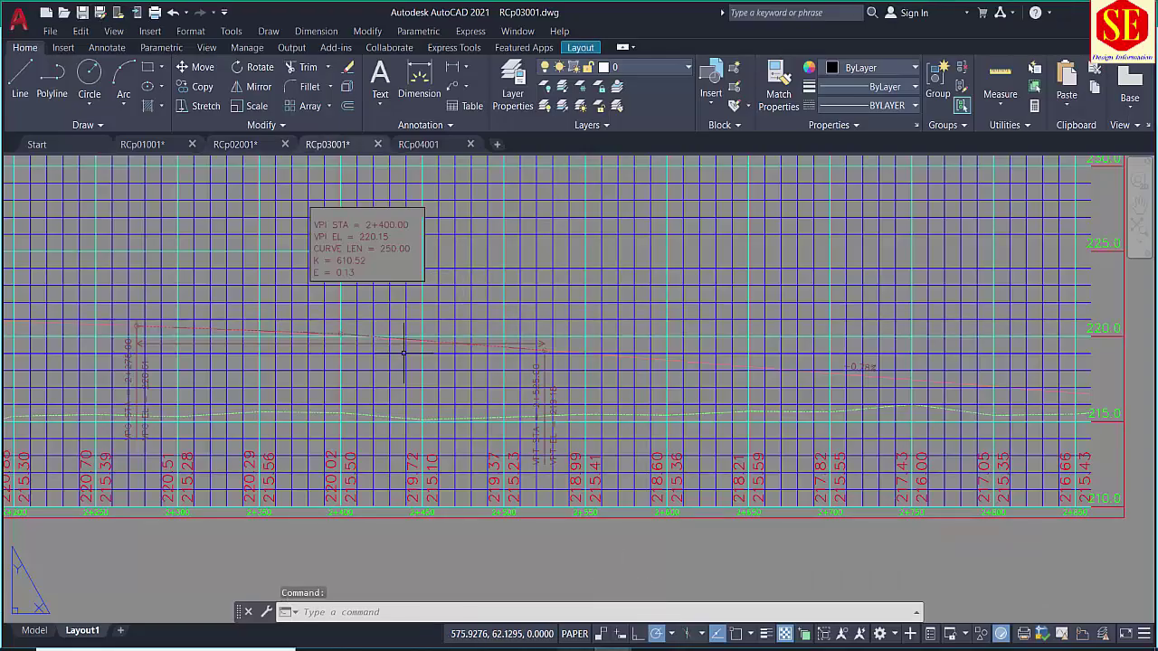
click(219, 146)
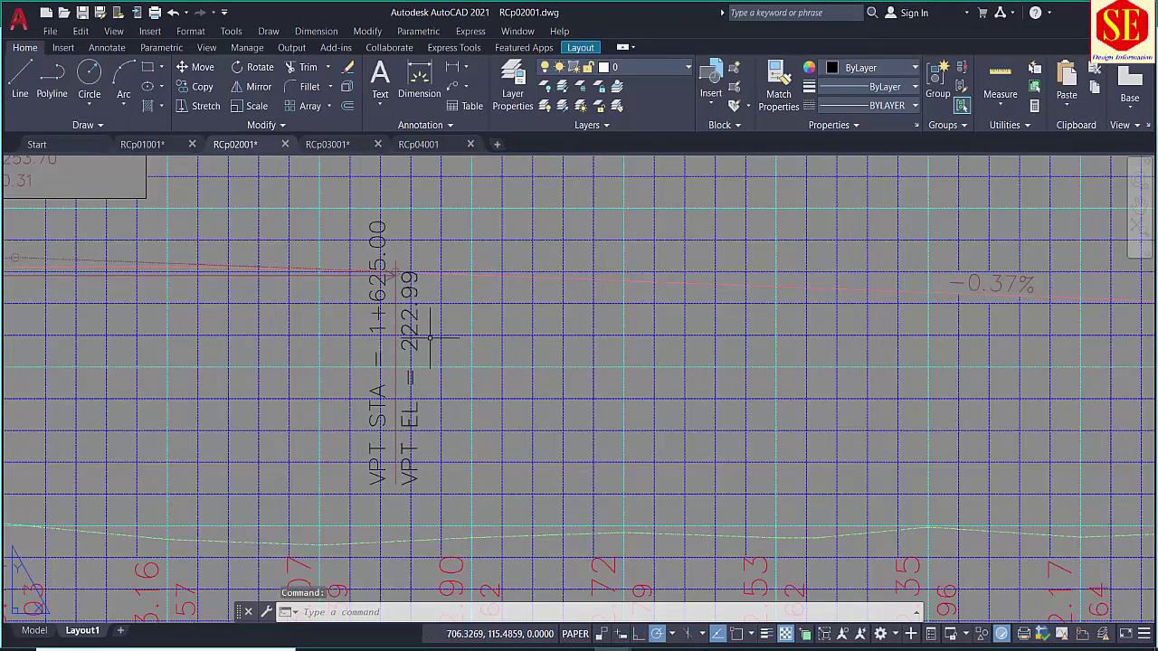
click(650, 647)
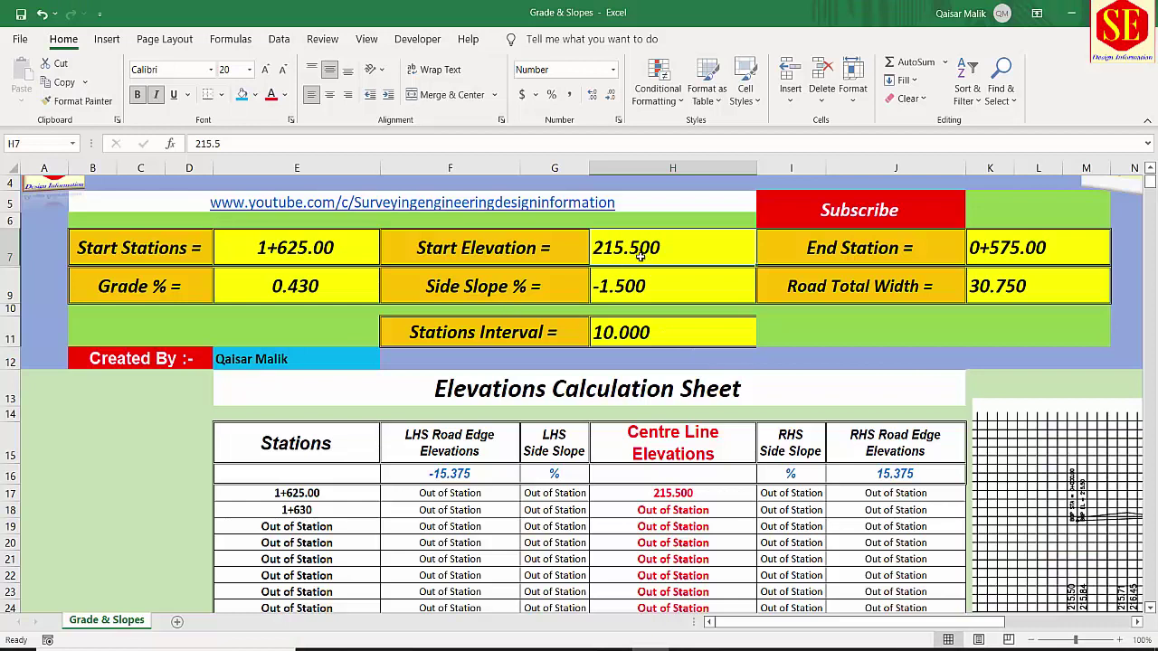
text(222.99)
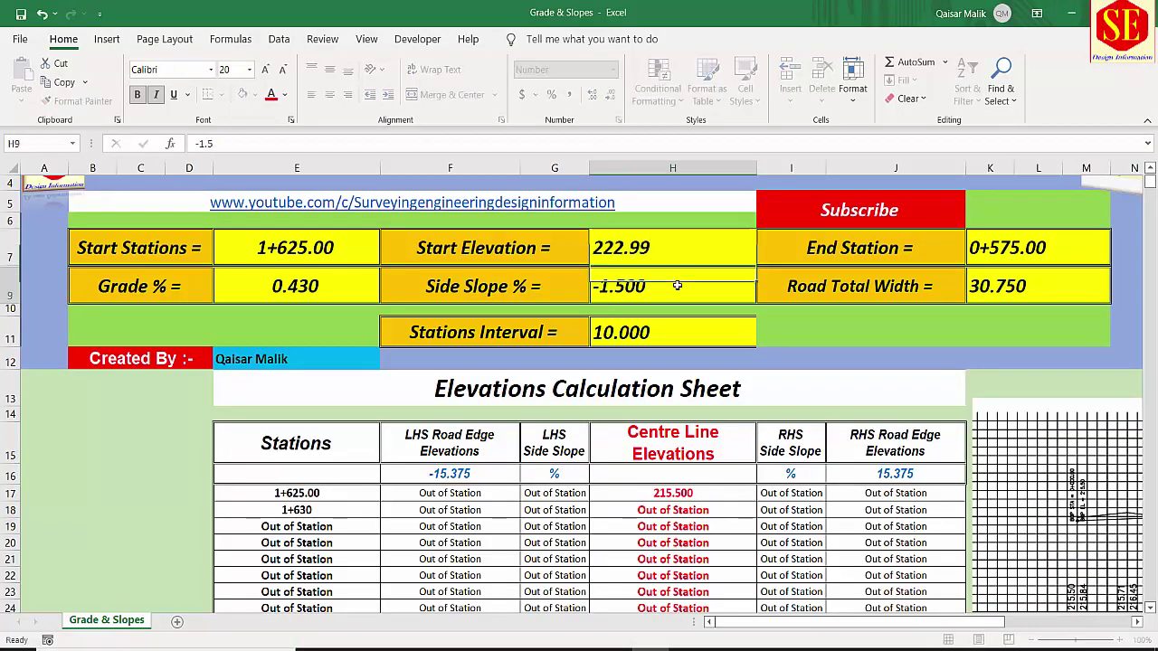
key(Return)
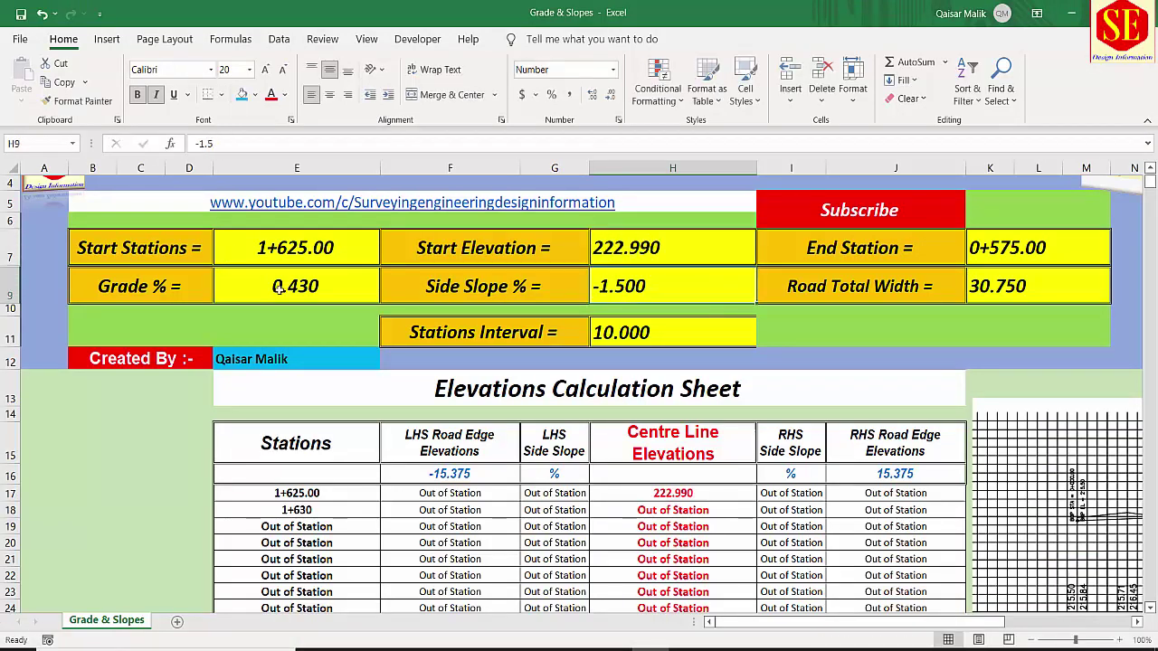
- Check the grade after the VPT in the RCp02001 drawing in AutoCAD and set the grade in the Excel sheet to -0.37 %
click(273, 288)
mouse_move(614, 649)
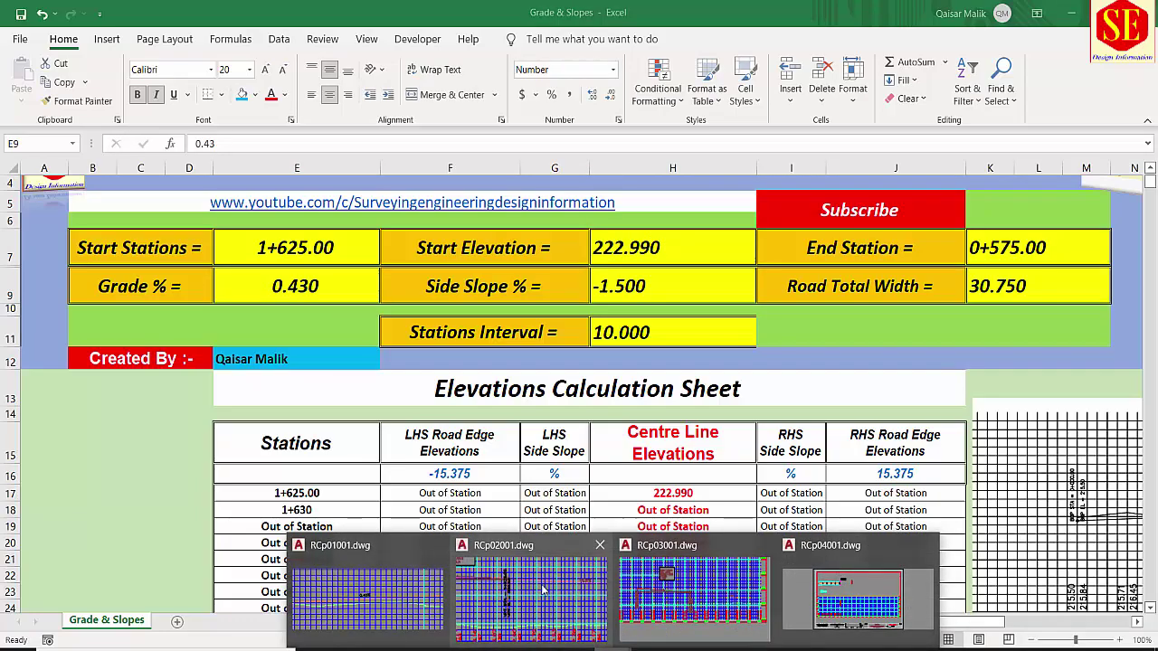
click(547, 588)
drag(698, 436, 492, 445)
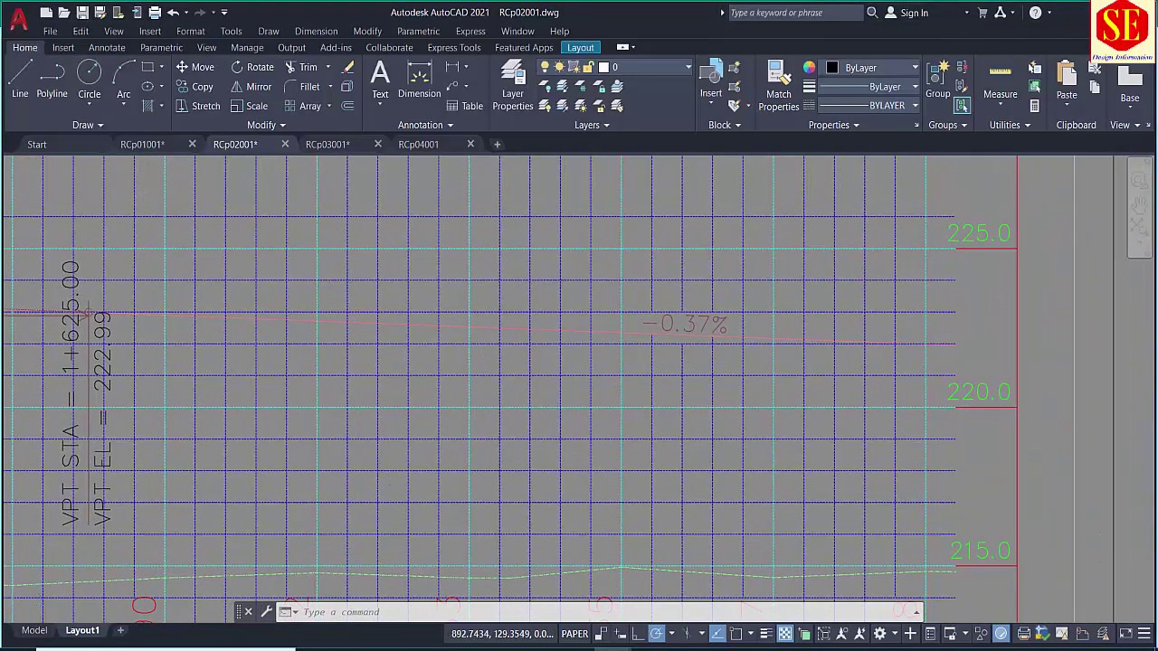
scroll(693, 279, up, 2)
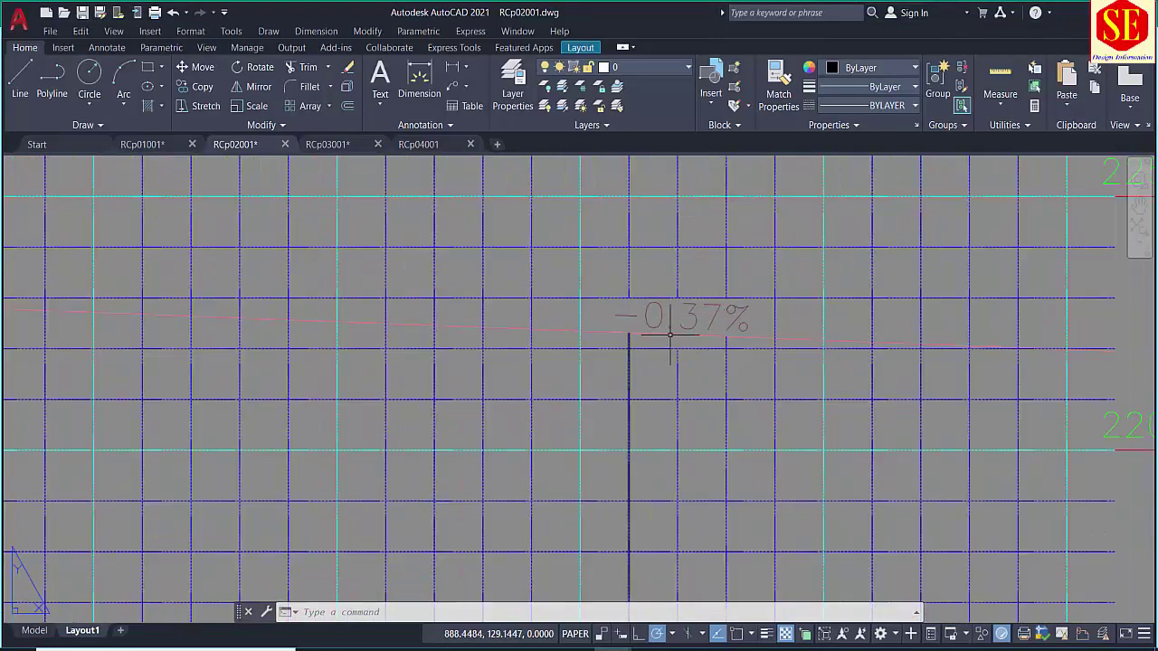
key(alt+Tab)
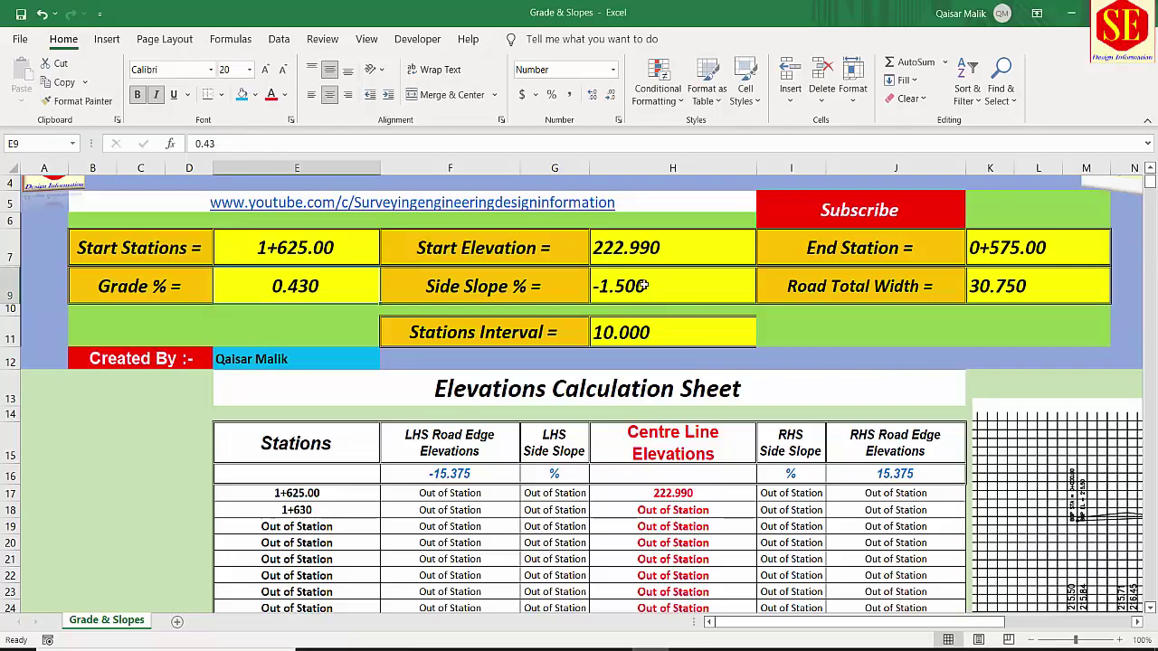
text(-0.37)
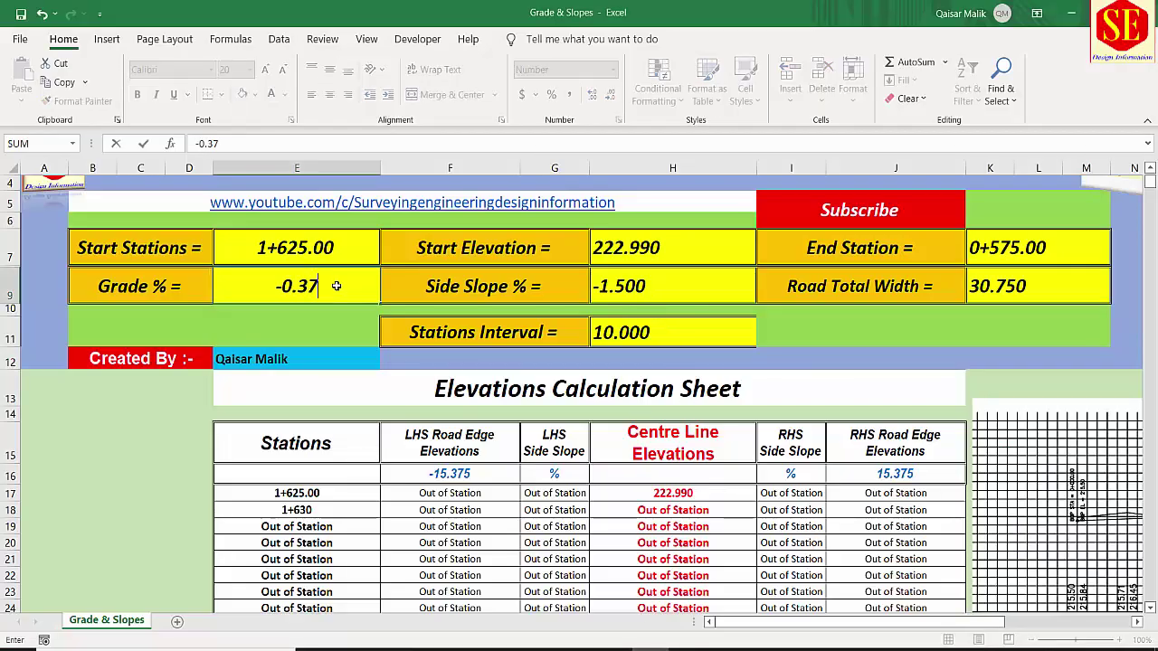
key(Return)
click(292, 288)
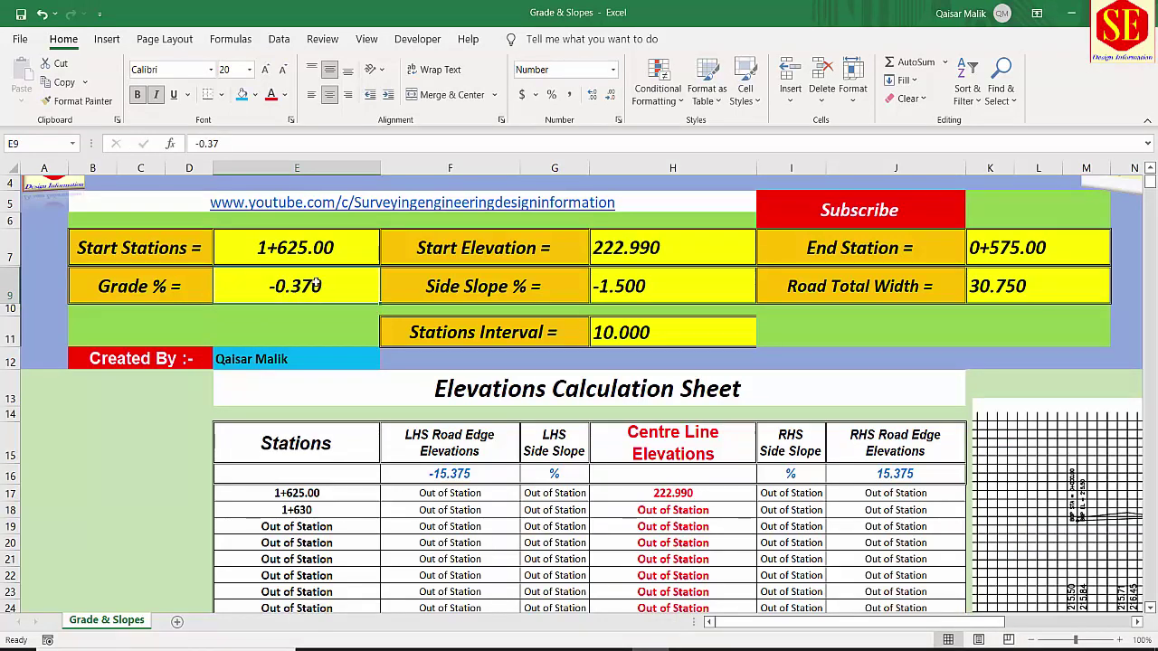
- Find the next VPC station in the RCp03001 drawing in AutoCAD and set the end station in the Excel sheet to 2275
click(627, 286)
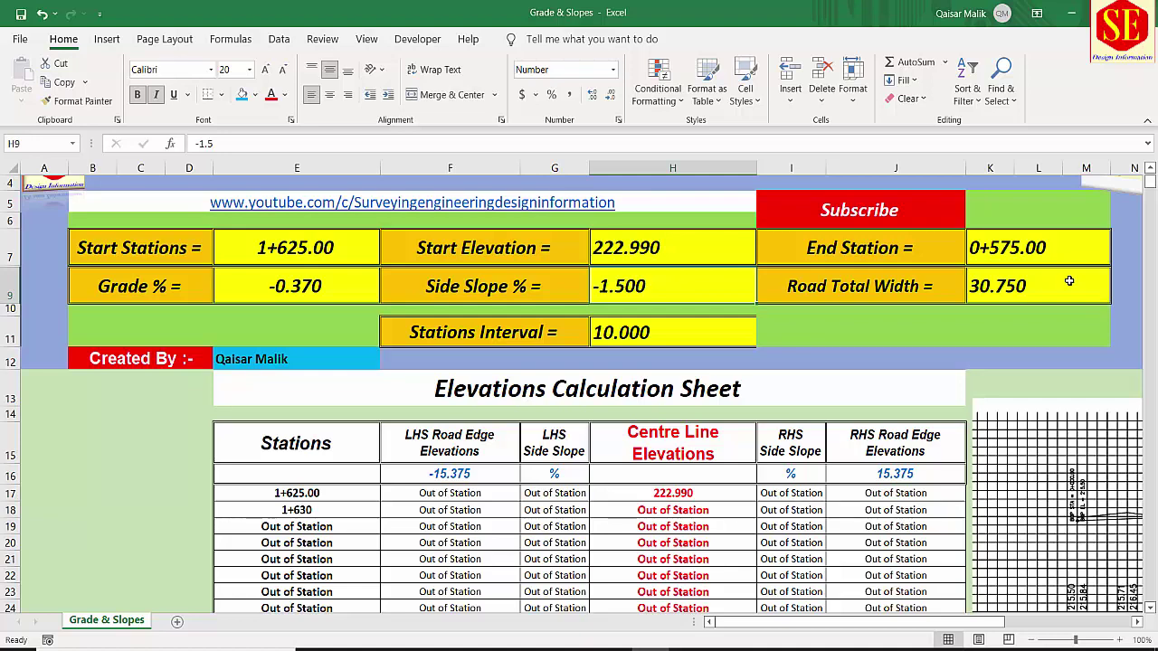
click(1029, 288)
click(1044, 251)
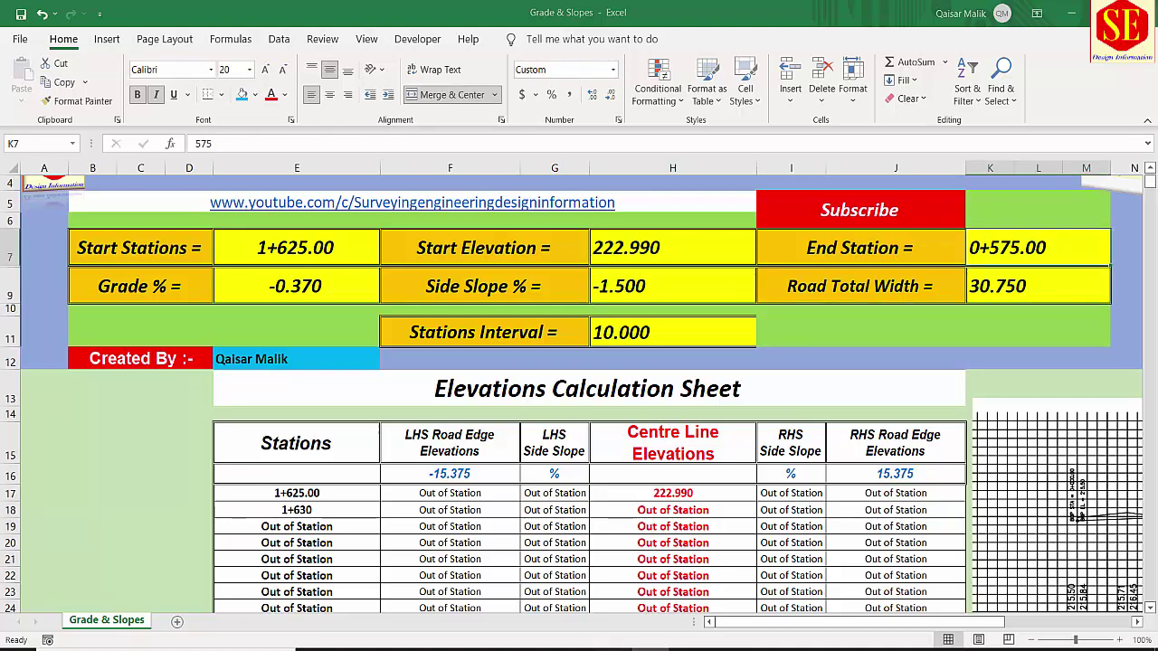
mouse_move(662, 644)
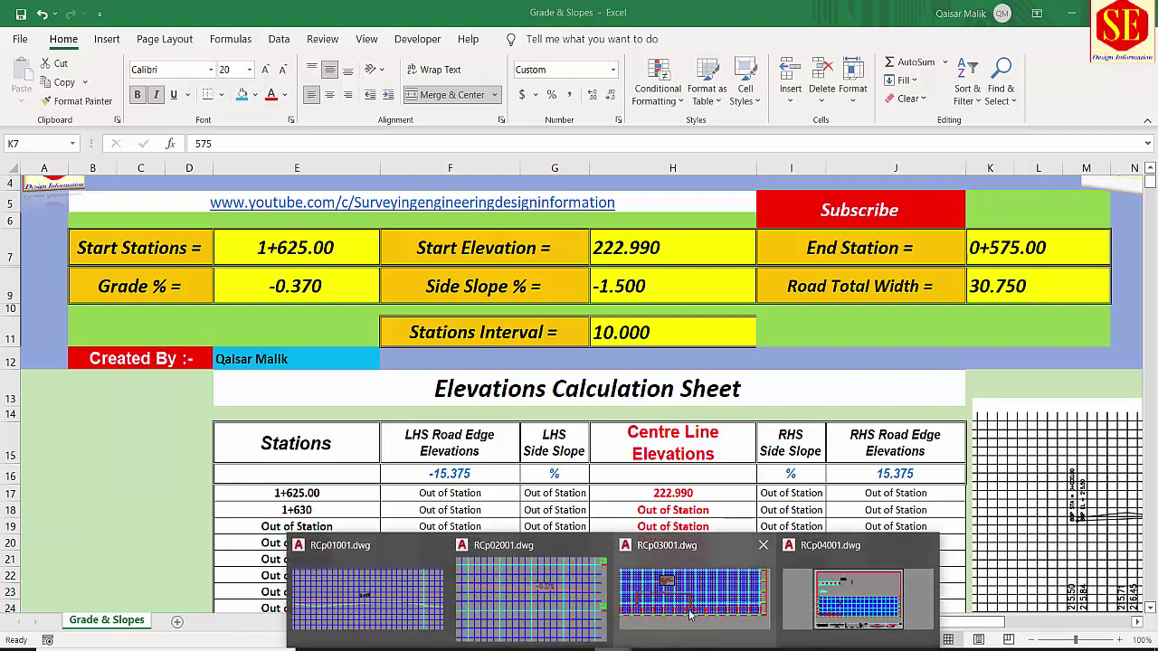
click(578, 603)
scroll(569, 421, down, 5)
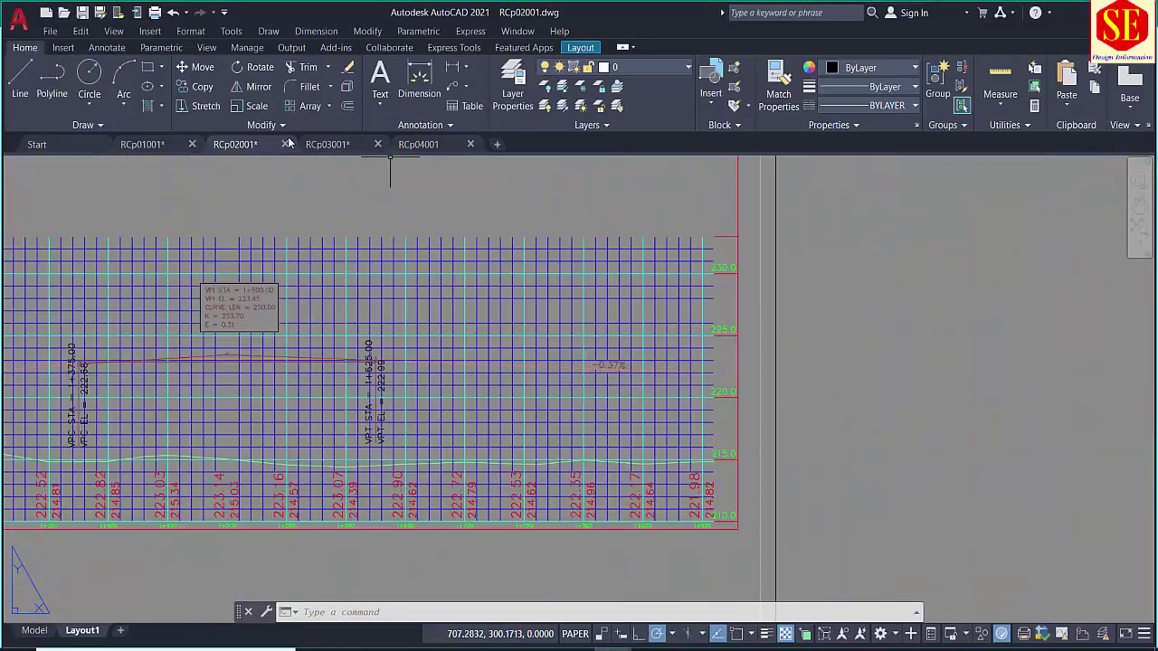
click(328, 144)
scroll(483, 321, down, 3)
scroll(409, 382, up, 4)
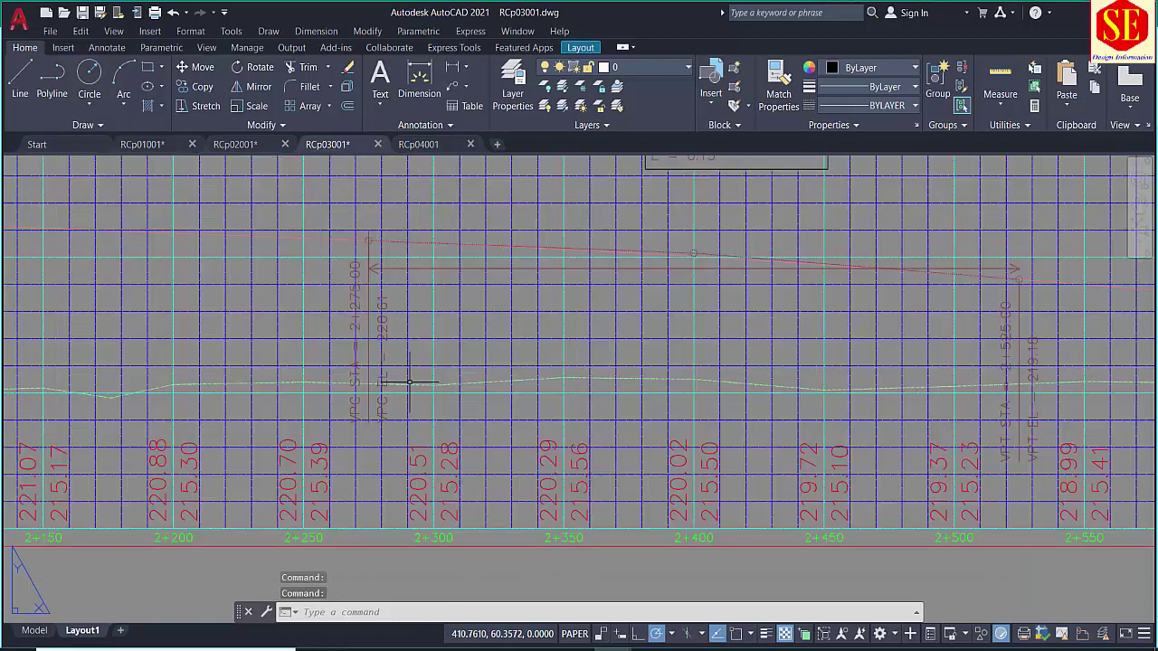
scroll(354, 290, up, 2)
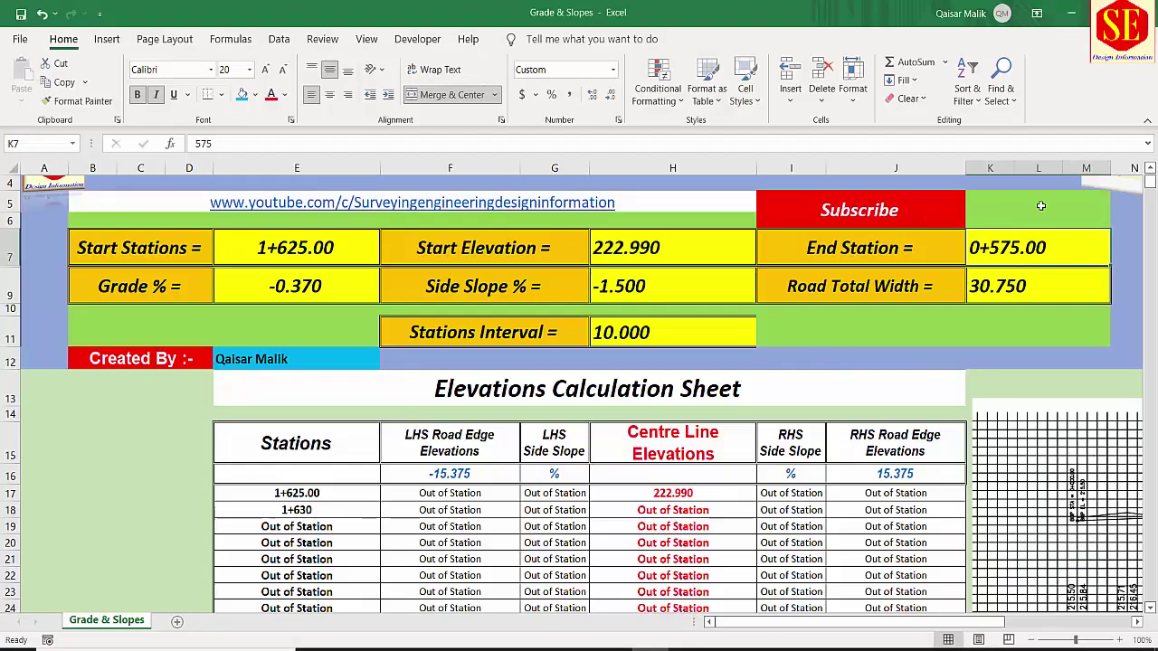
text(2275)
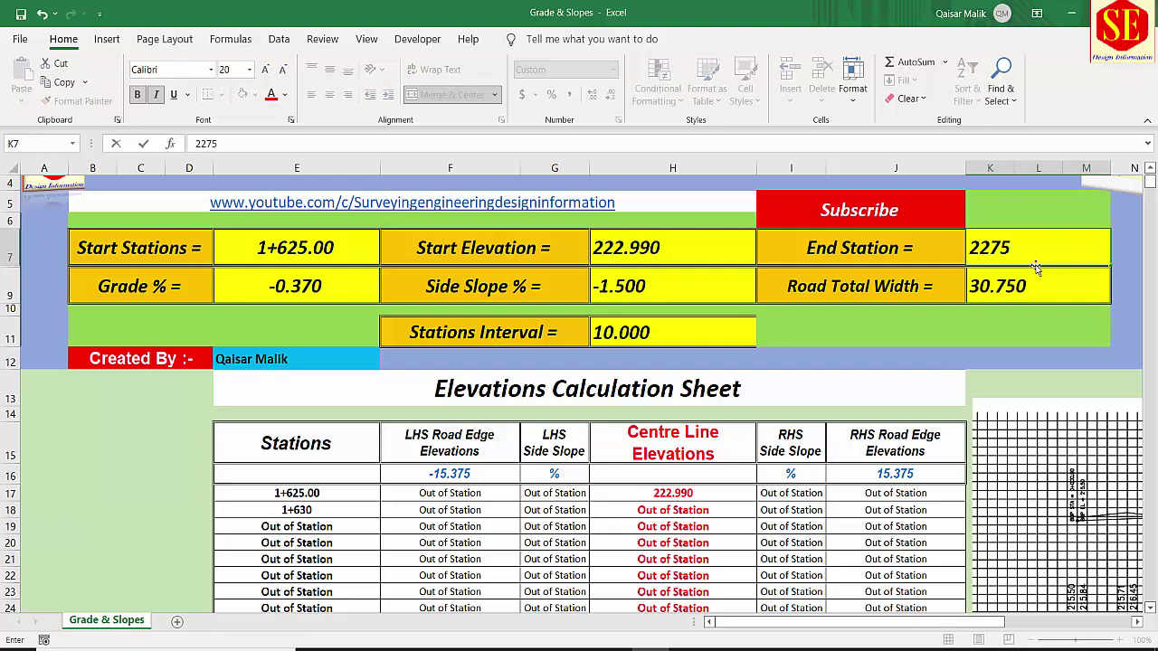
key(Return)
click(1035, 287)
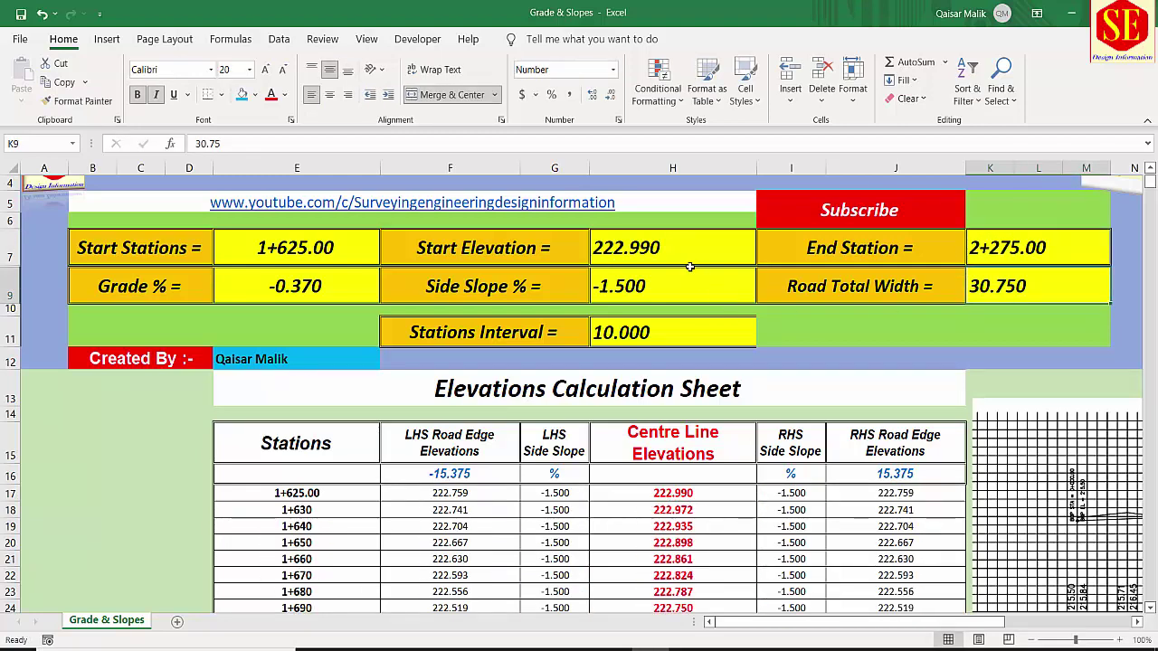
- Review the recalculated station list and inspect the side slope and centre line elevation formulas for station 1+630
click(306, 493)
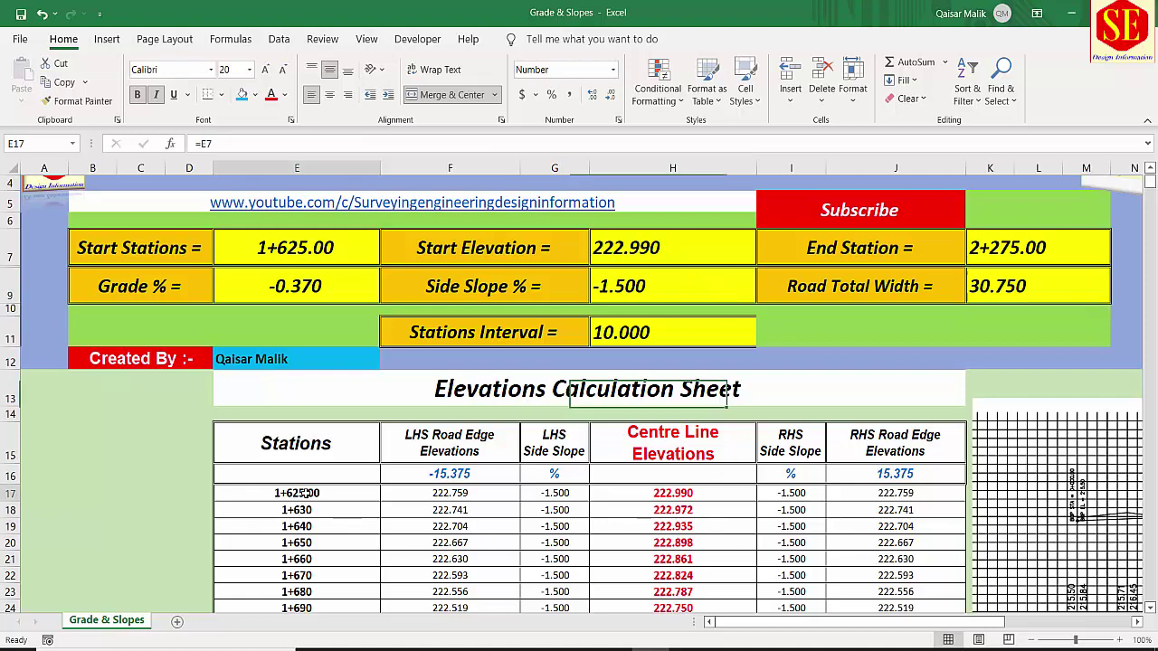
scroll(331, 486, down, 1)
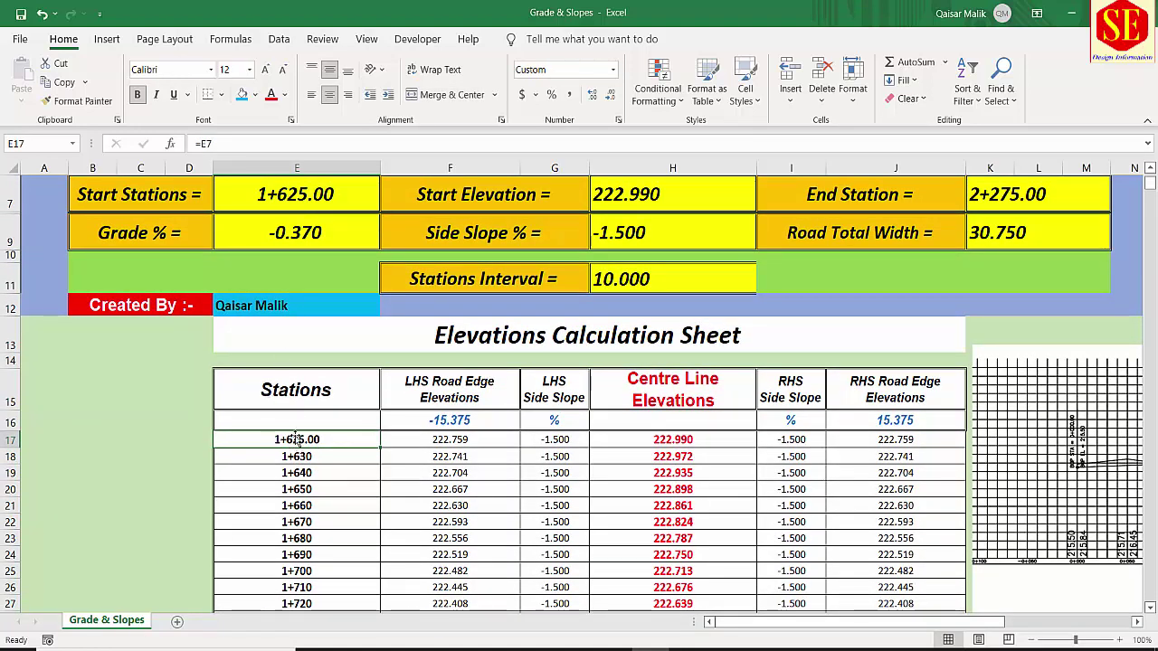
click(556, 453)
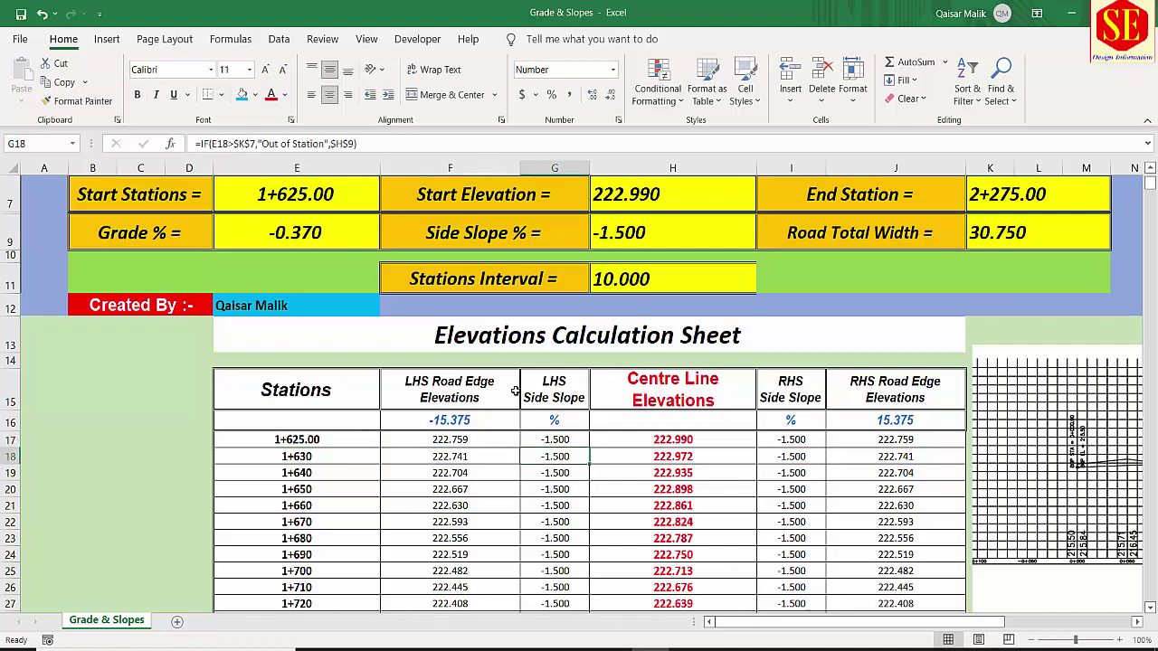
double_click(672, 456)
key(Escape)
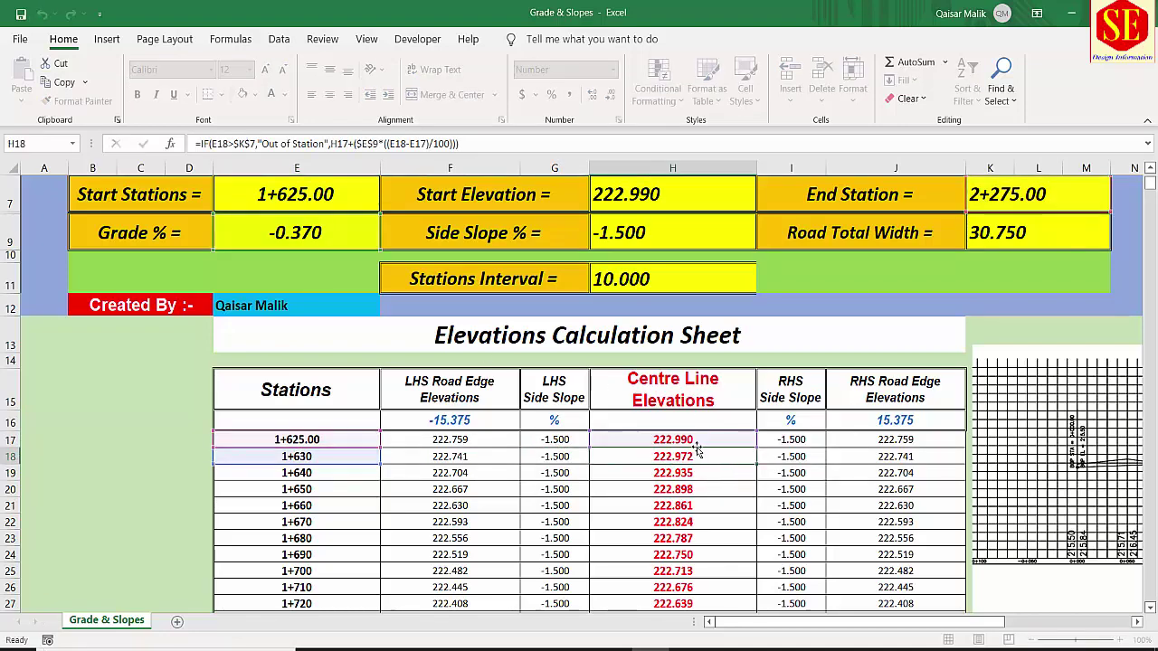
scroll(687, 448, down, 10)
scroll(694, 440, up, 11)
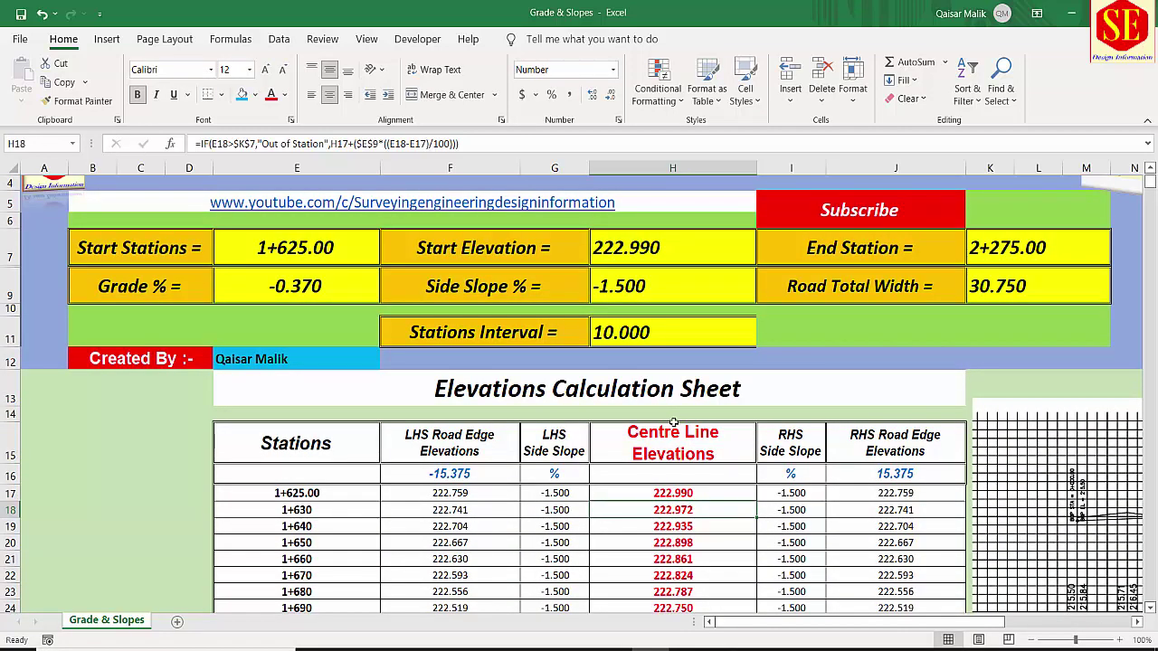
- Review the start station, grade and start elevation inputs above the elevations calculation sheet
scroll(674, 423, up, 1)
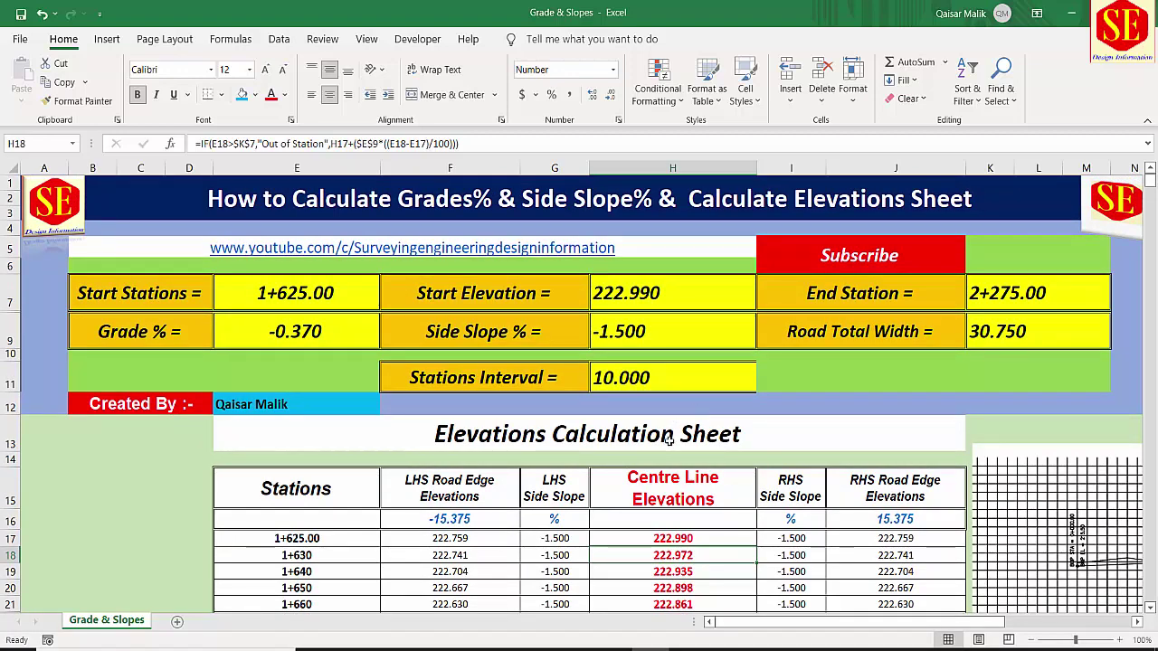
scroll(670, 438, down, 1)
scroll(669, 439, up, 1)
click(288, 294)
click(295, 331)
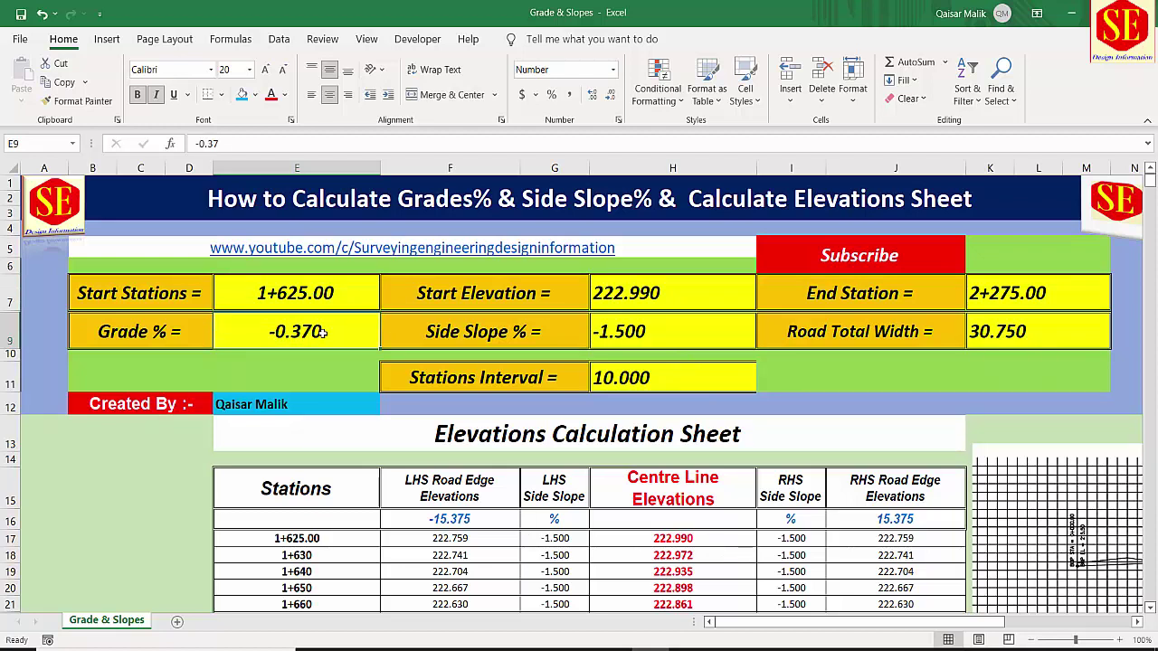
click(598, 293)
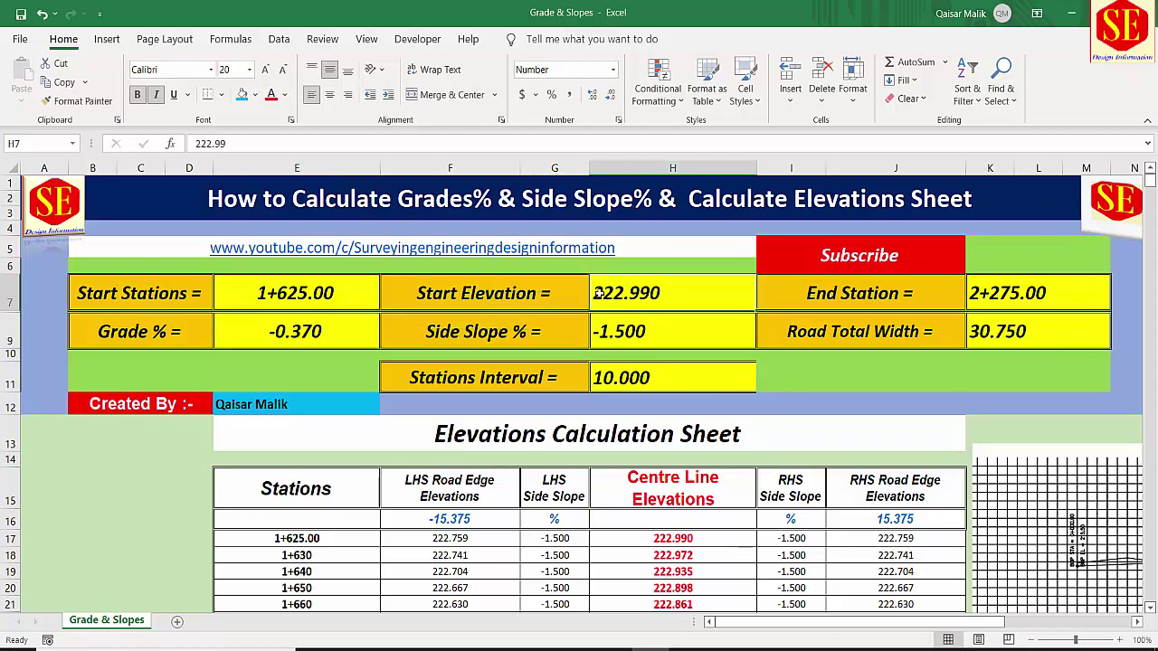
- Check the grade input and inspect the centre line elevation formula for station 1+760 without changing it
click(333, 333)
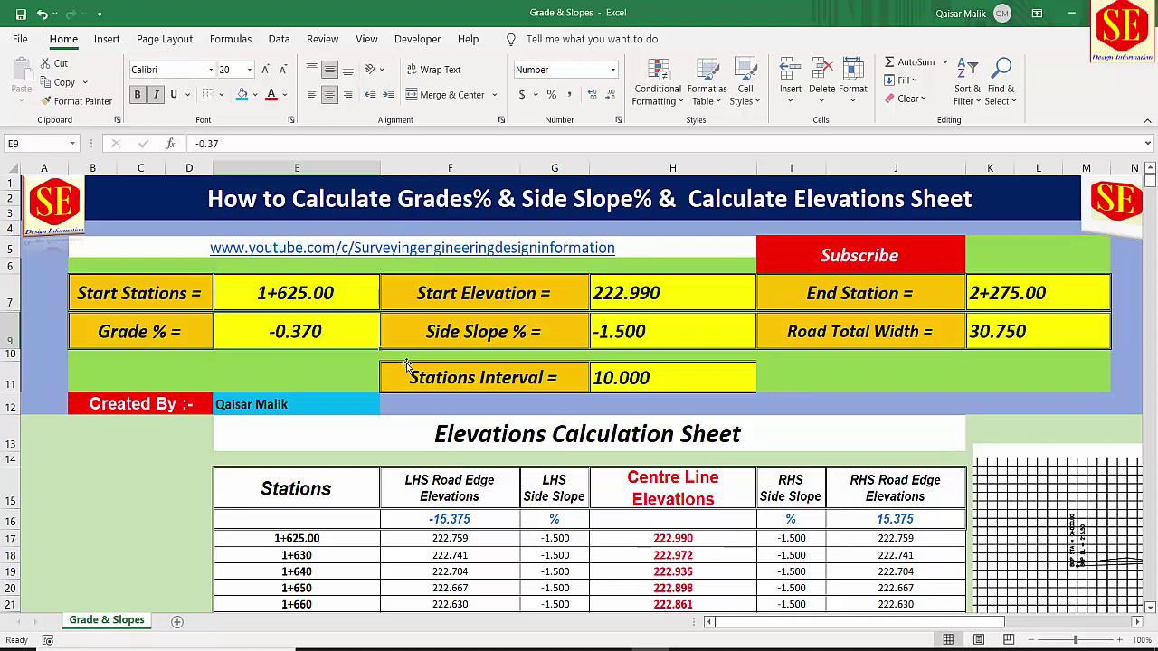
scroll(406, 364, down, 4)
drag(684, 299, 710, 606)
double_click(677, 364)
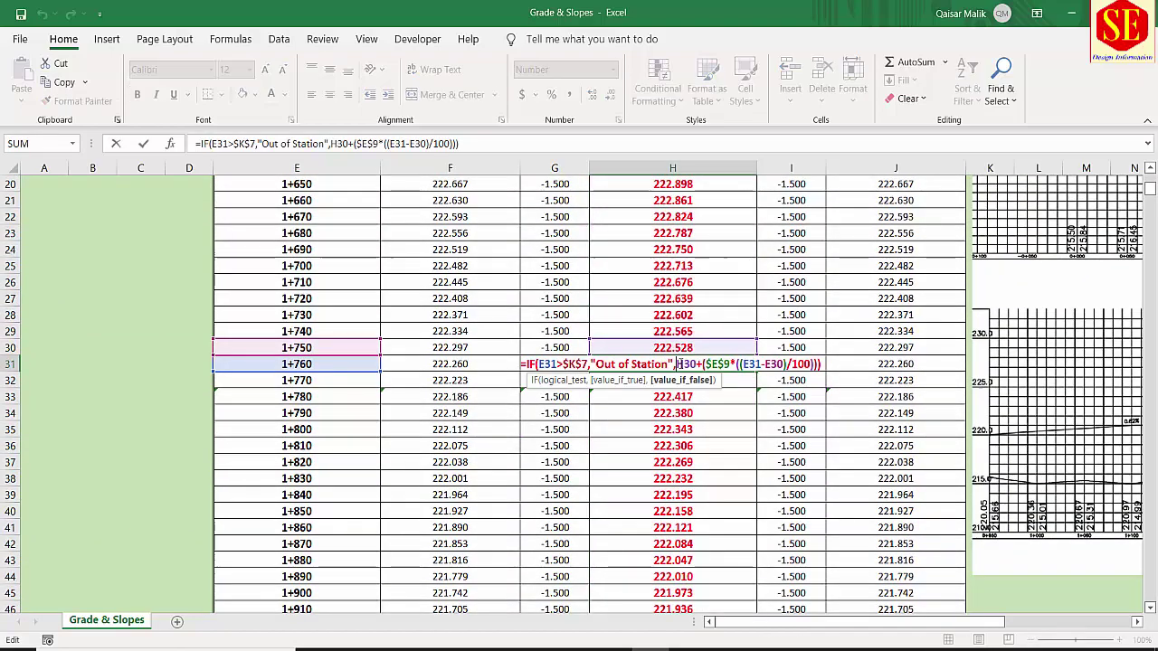
key(Escape)
scroll(677, 362, up, 3)
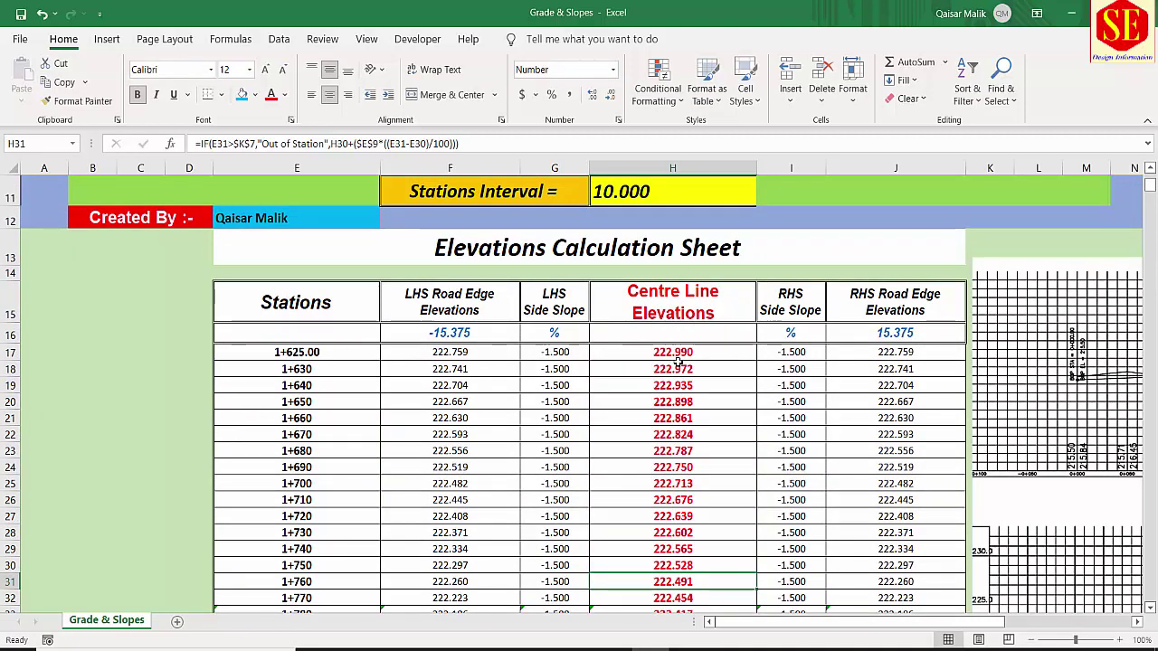
scroll(678, 362, up, 2)
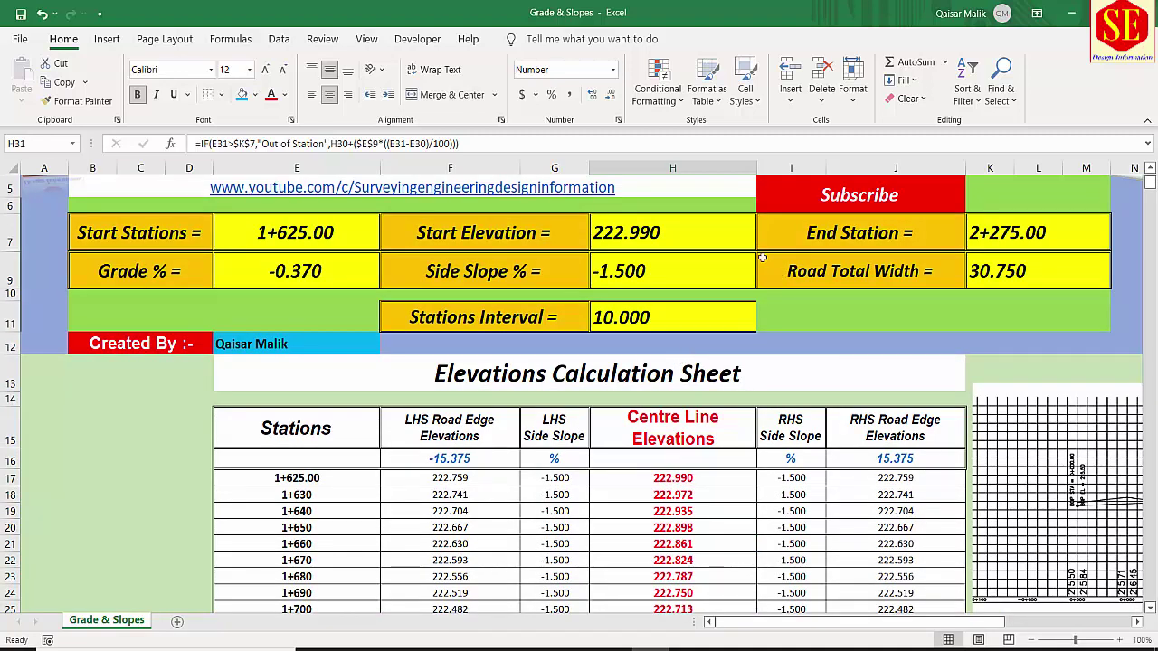
- Compare the centre line elevations with the start station, start elevation and grade inputs that drive them
scroll(740, 455, down, 2)
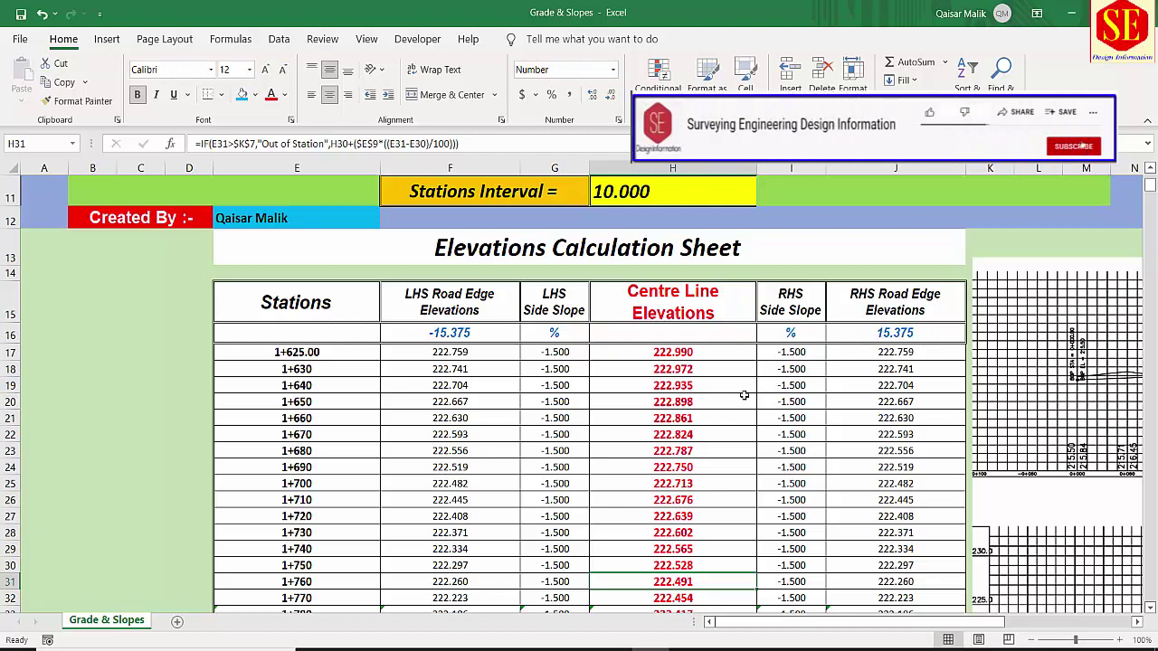
scroll(744, 396, down, 2)
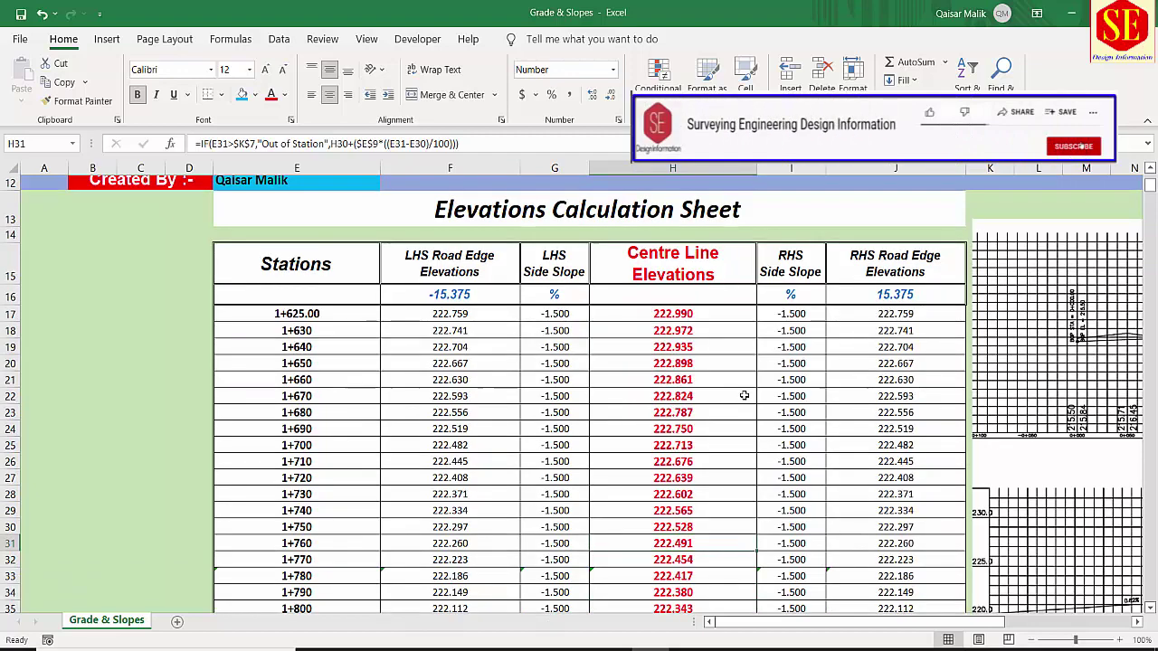
scroll(744, 395, up, 4)
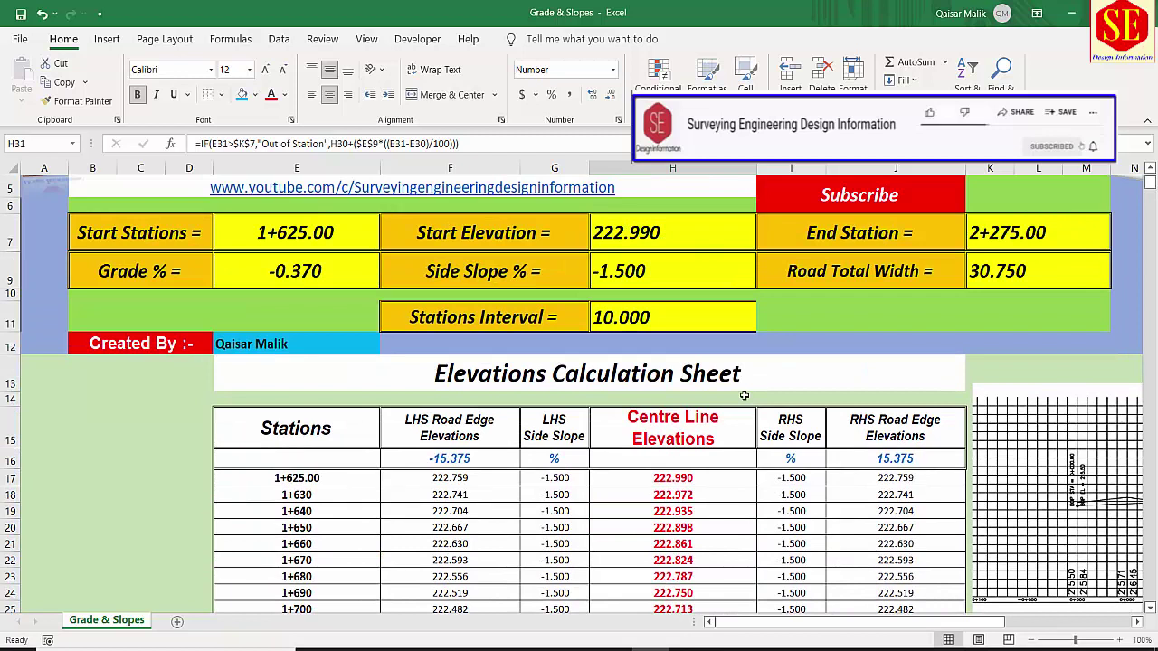
click(684, 249)
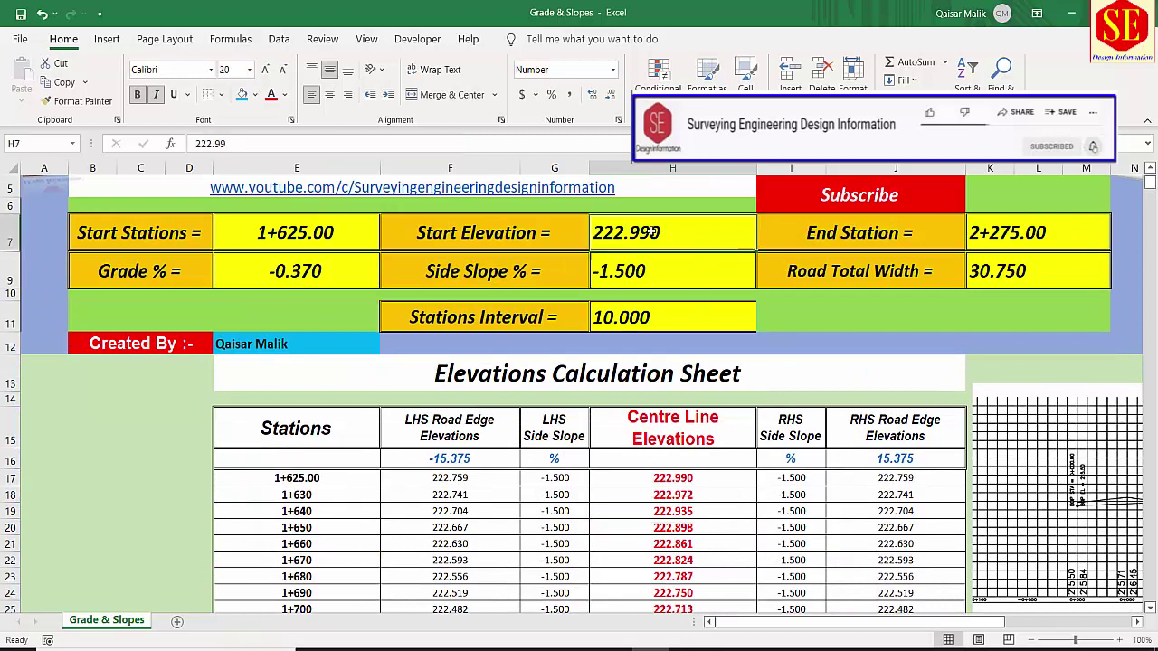
click(285, 277)
click(648, 233)
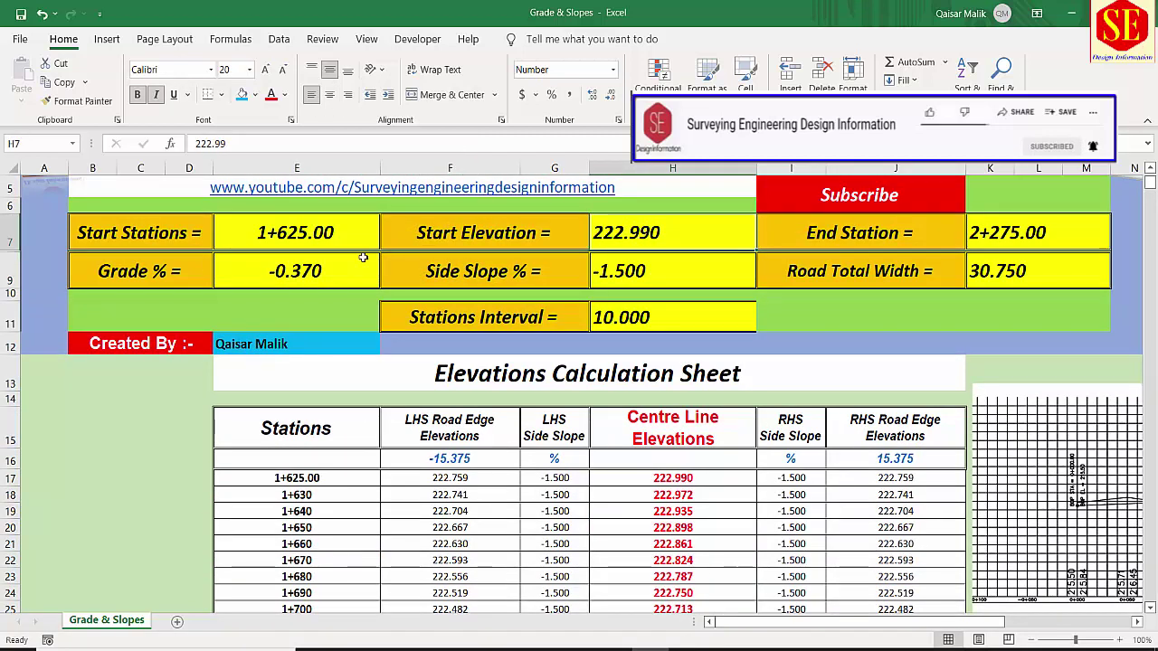
click(342, 240)
click(633, 237)
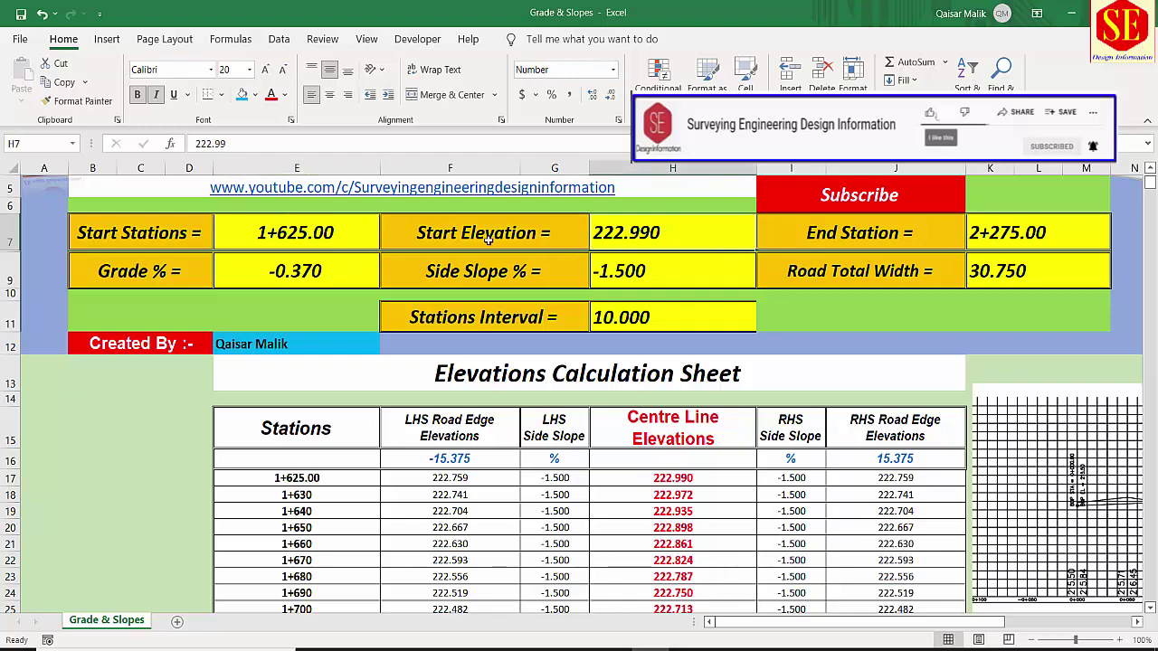
click(299, 272)
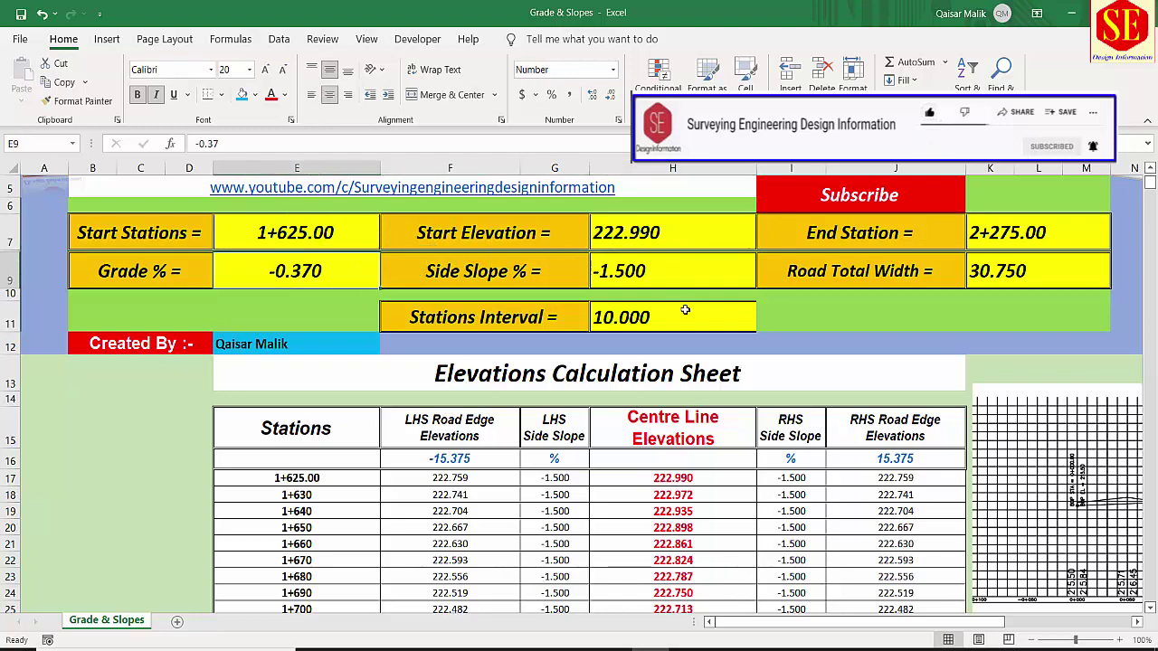
- Review the calculated stations and elevations from the start station down to the last formula row of the table
scroll(685, 310, down, 2)
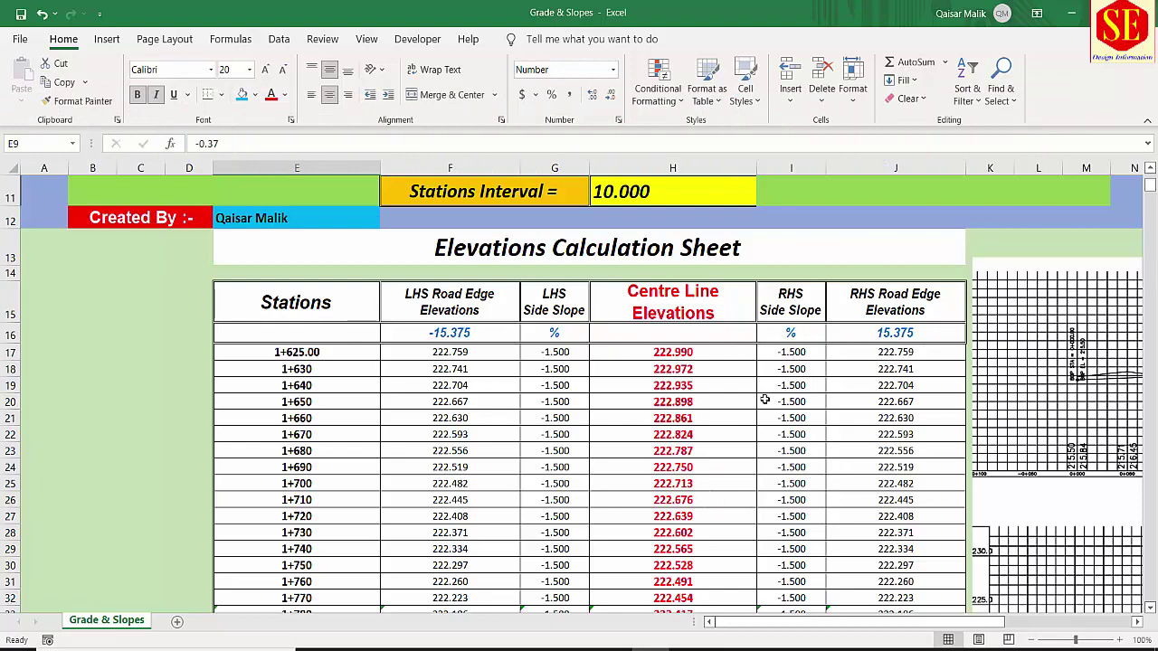
scroll(719, 375, down, 20)
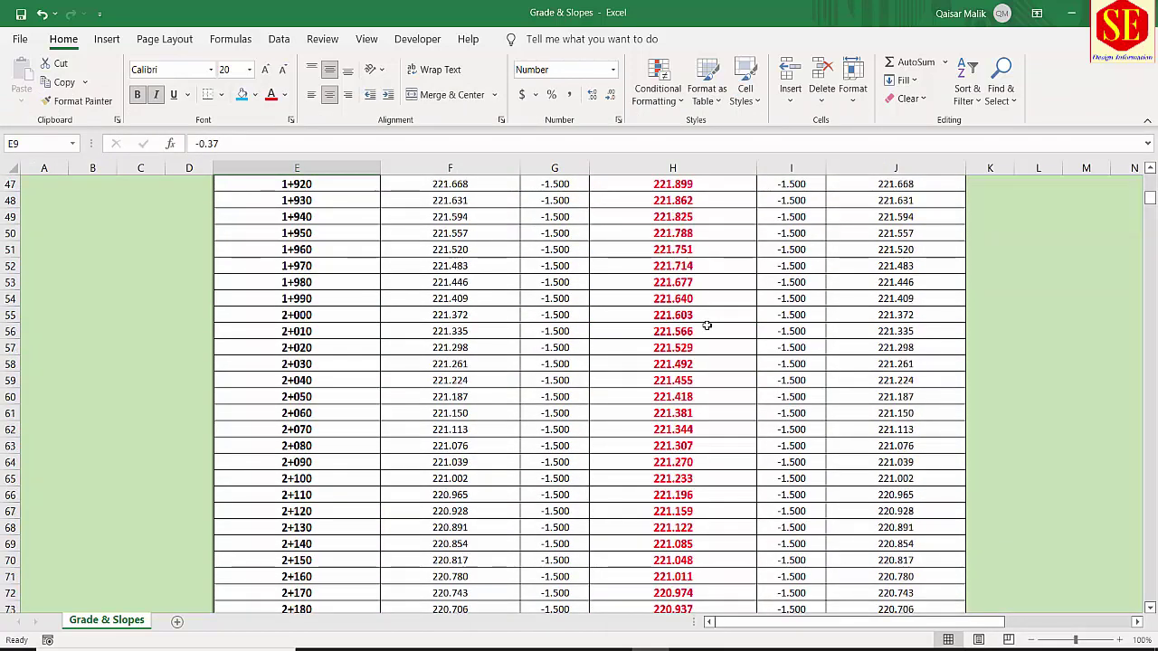
scroll(707, 325, down, 1)
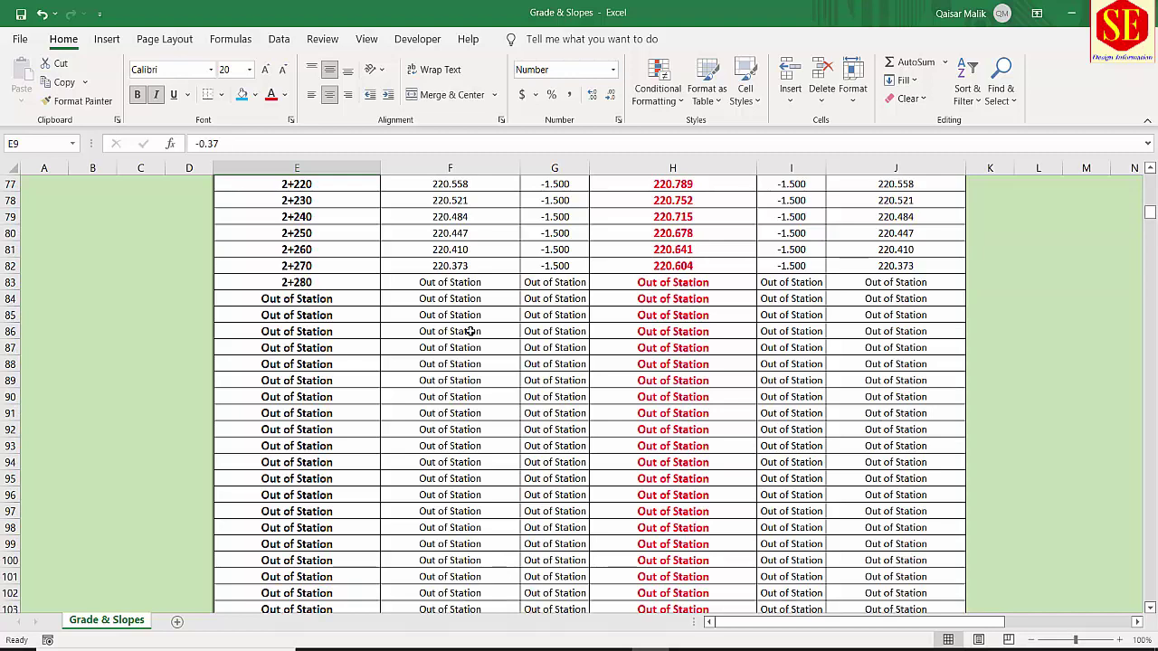
scroll(774, 296, down, 13)
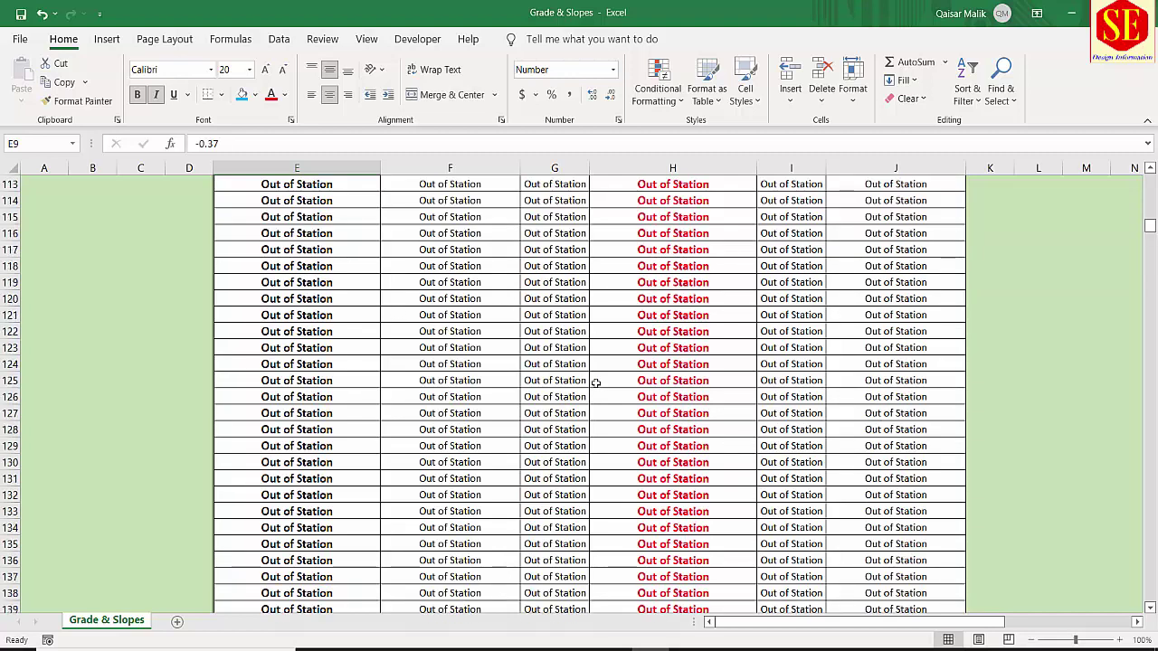
drag(1150, 230, 1150, 595)
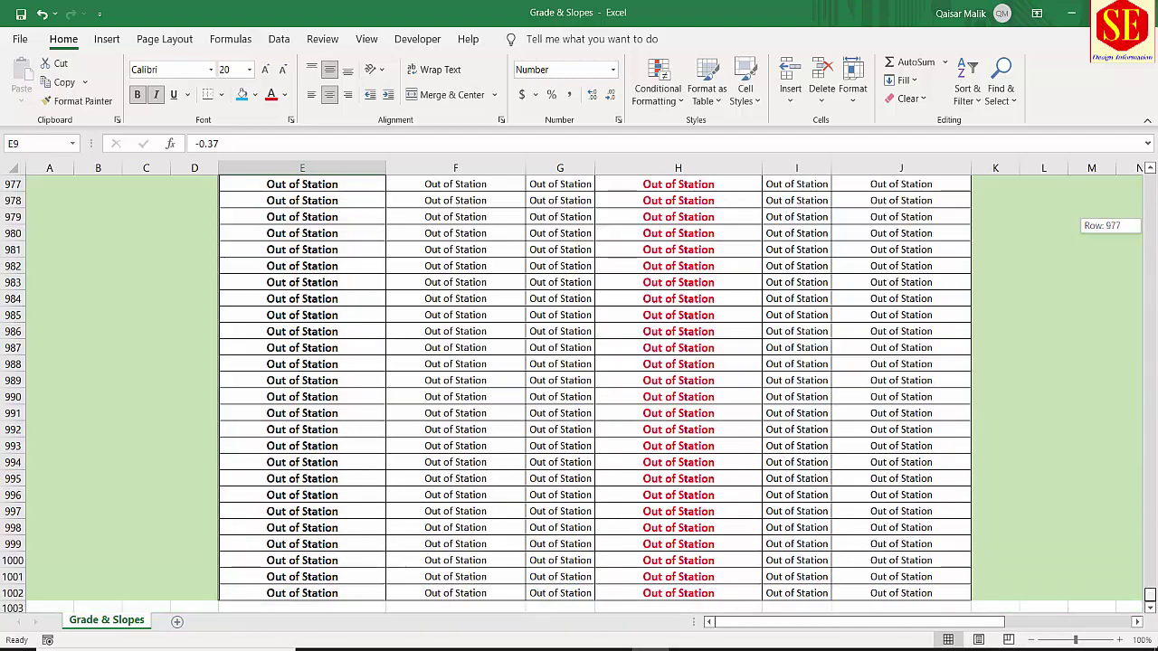
drag(1156, 490, 1135, 164)
scroll(612, 479, down, 8)
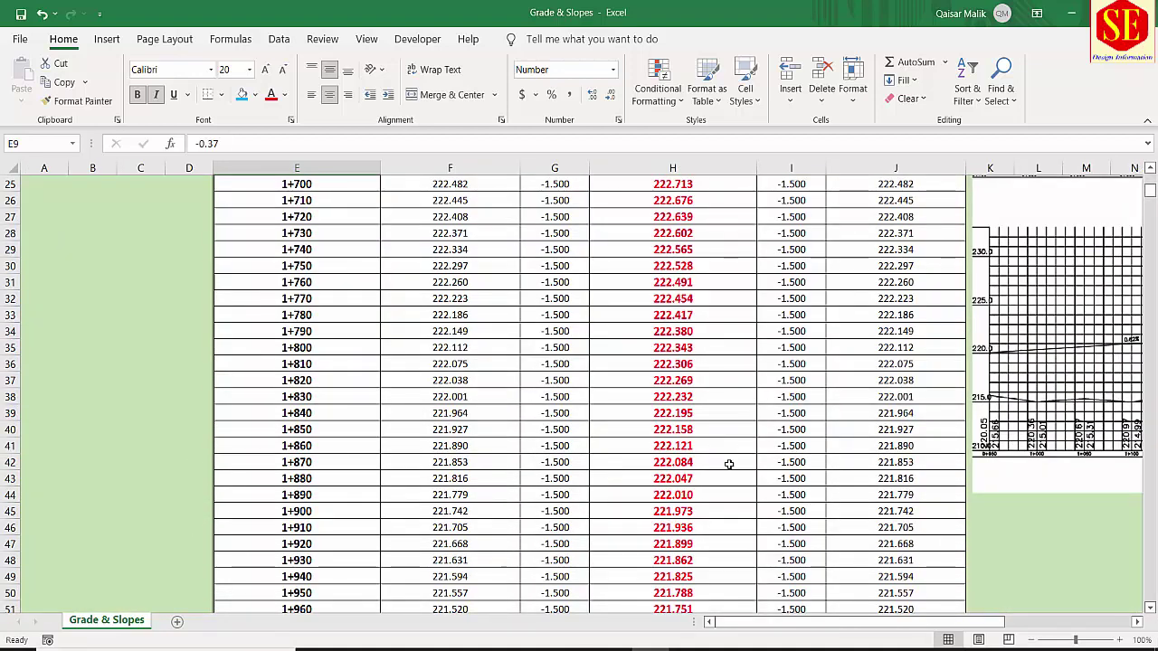
- Extend the elevation table by filling the formulas in E1002:J1002 down to about row 1033, and return to the sheet's start
drag(1149, 194, 1150, 594)
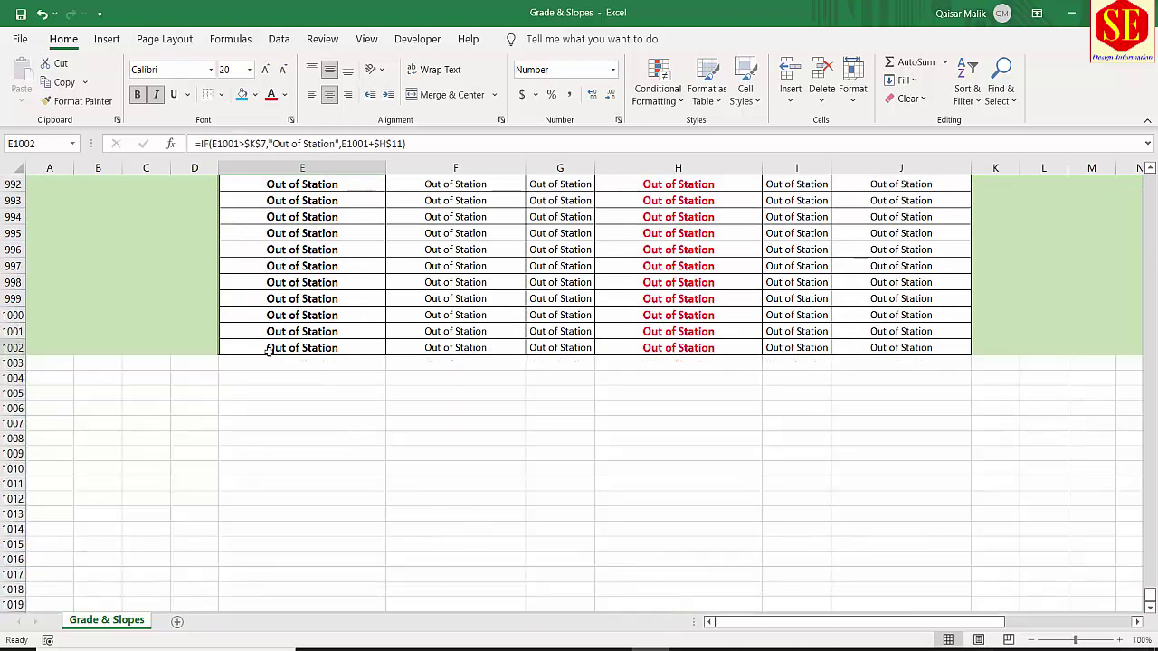
drag(271, 347, 1002, 620)
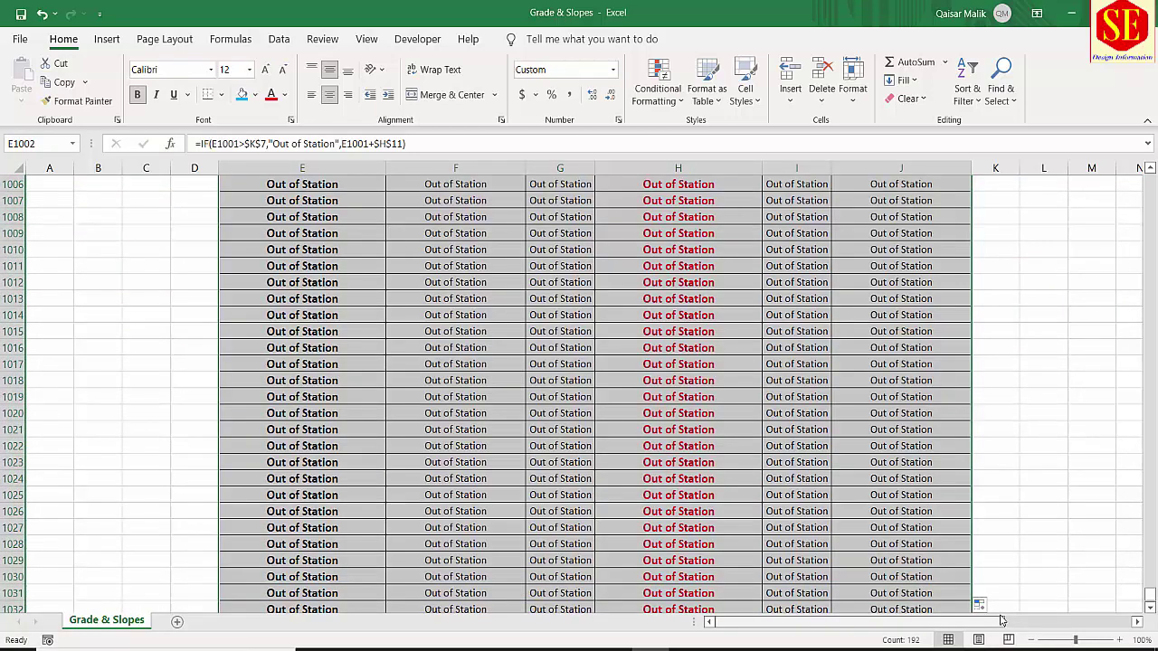
scroll(575, 514, up, 2)
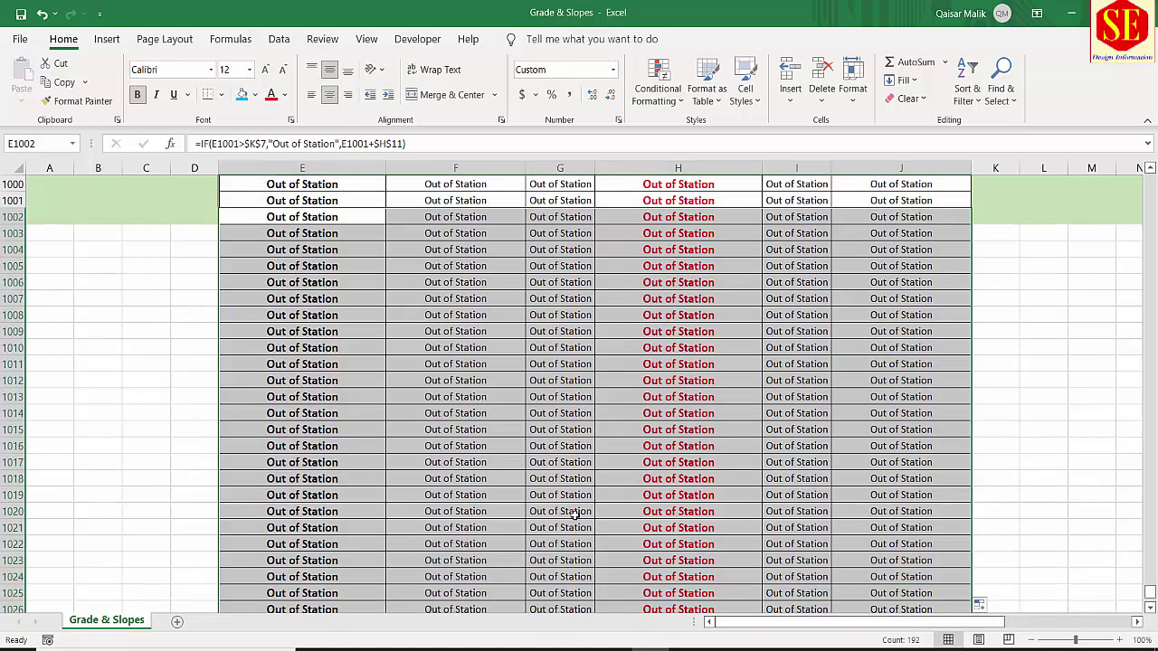
drag(1151, 595, 1151, 181)
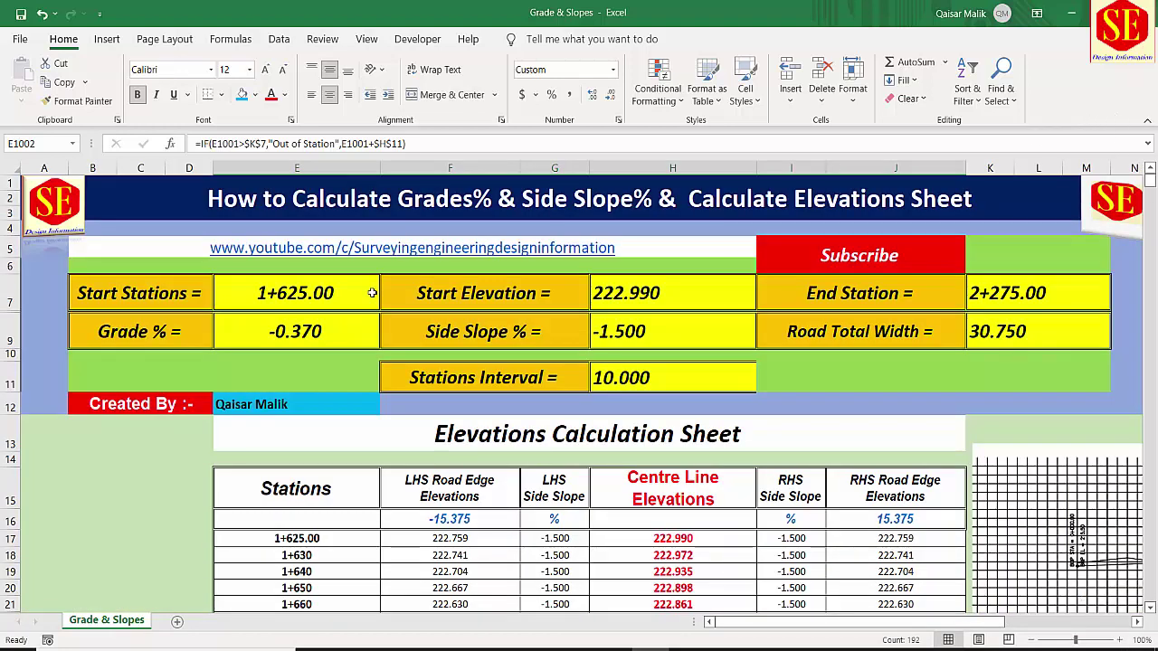